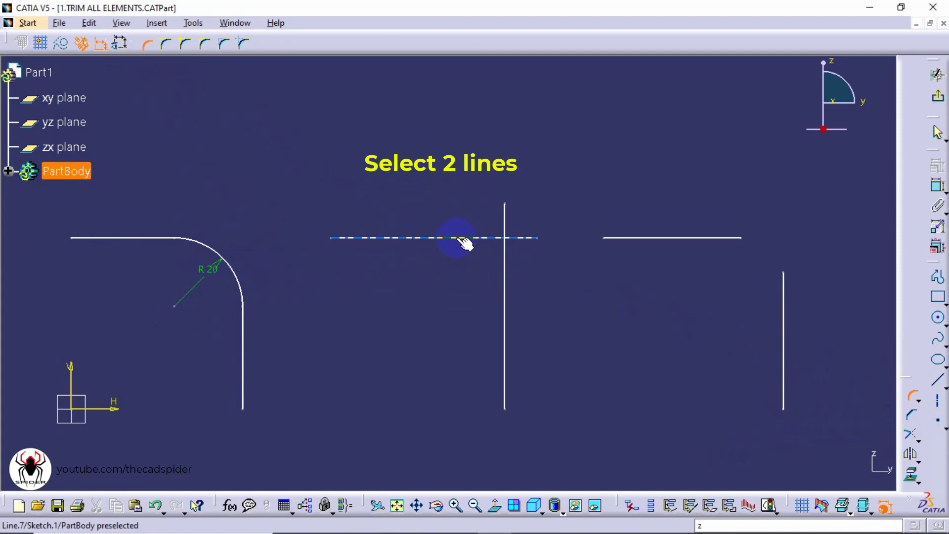
Round the crossing horizontal and vertical lines of the middle pair with a 20 mm radius corner
click(457, 238)
click(502, 295)
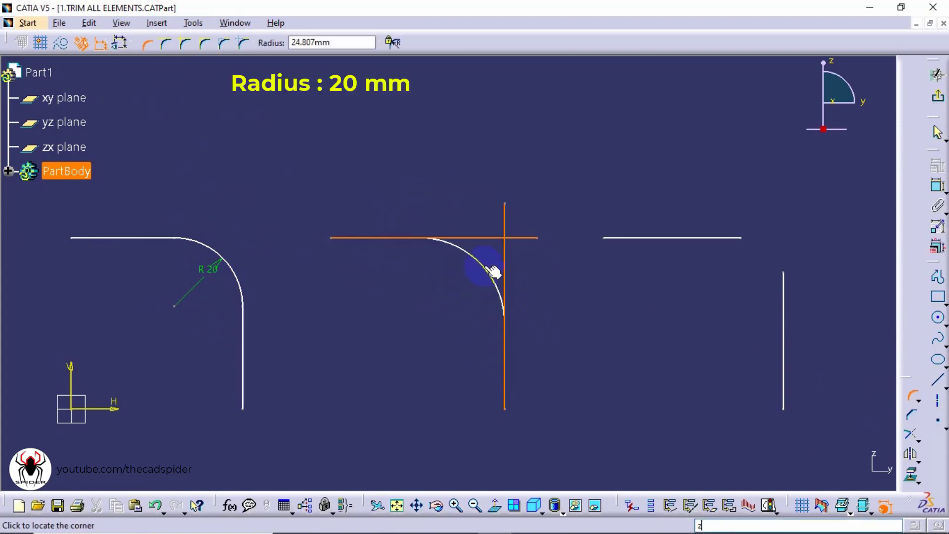
text(20)
key(Return)
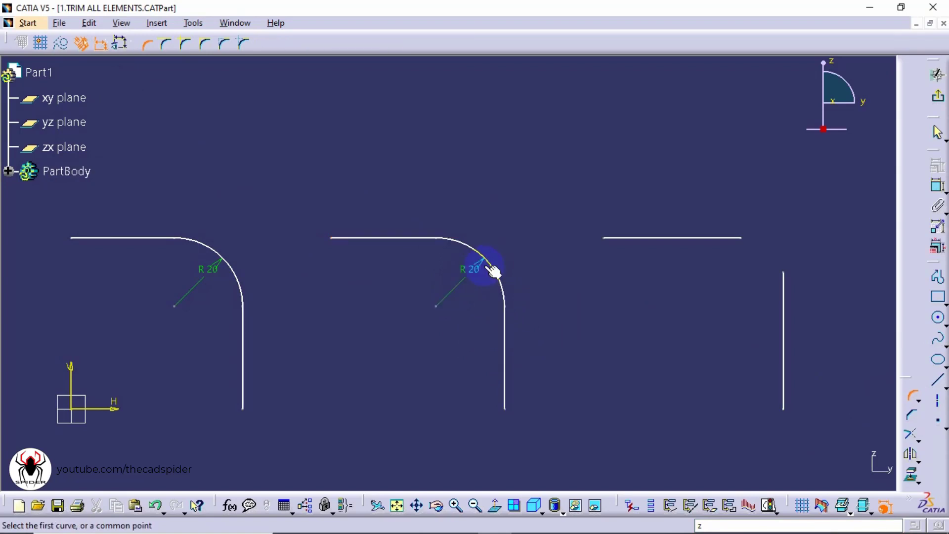
Join the separated horizontal and vertical lines of the rightmost pair with a 20 mm radius corner
click(688, 238)
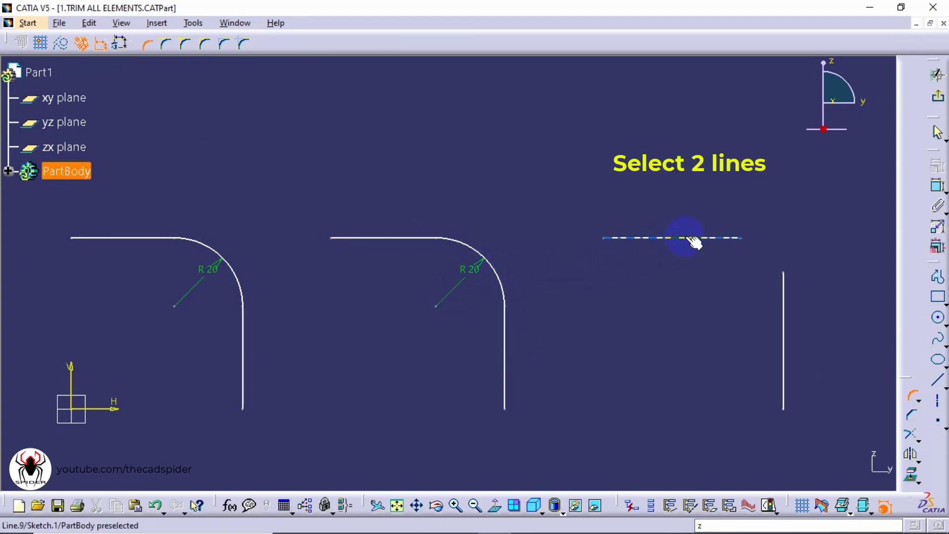
click(784, 312)
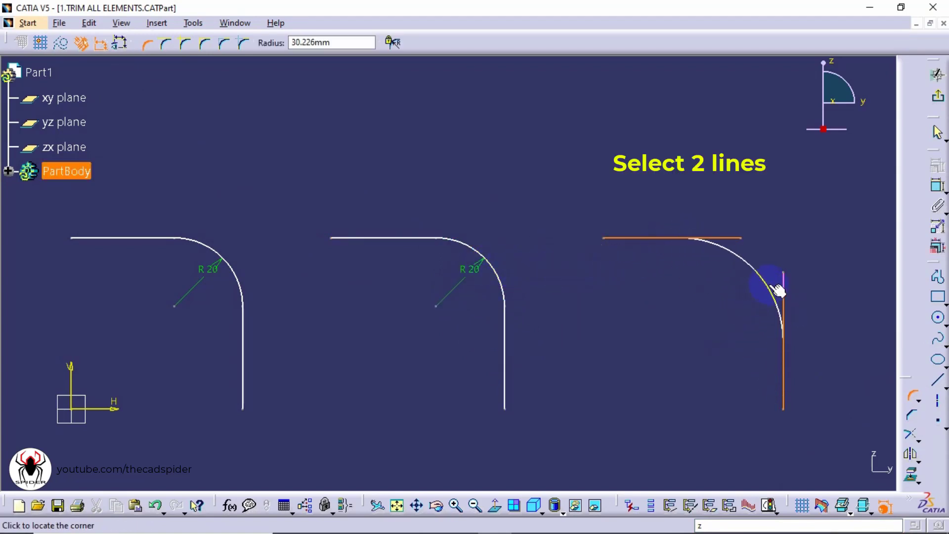
key(Tab)
text(2)
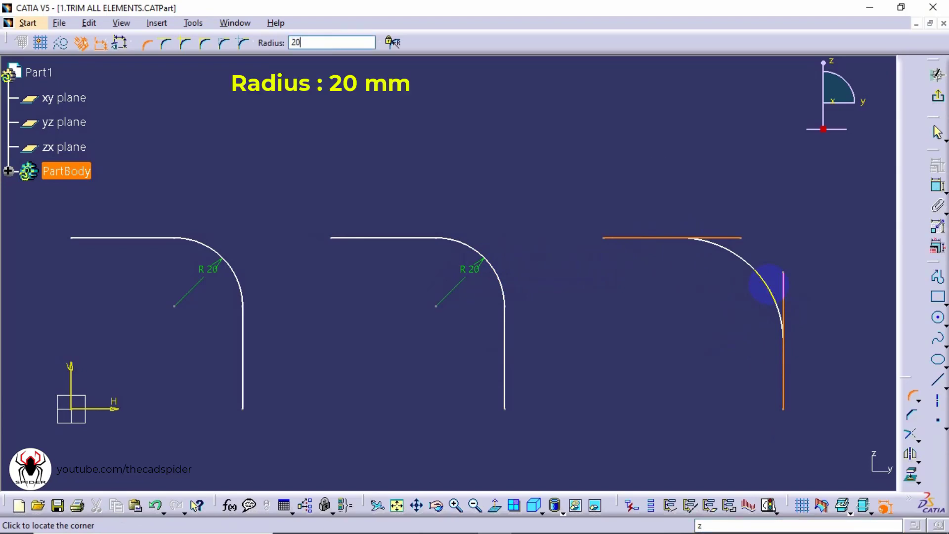
key(Return)
Round all four corners of the 100 by 60 mm rectangle at once with the Corner command at 10 mm radius
key(ctrl)
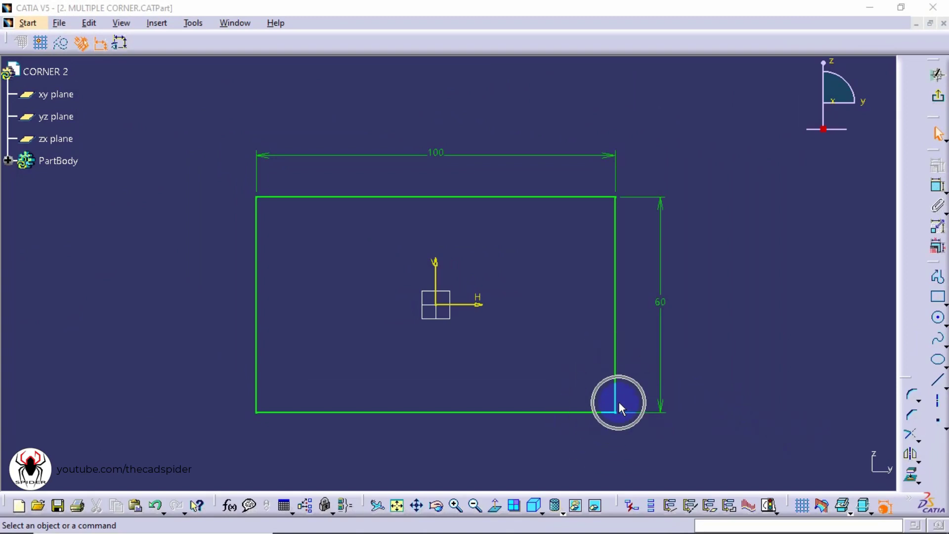
ctrl+click(616, 412)
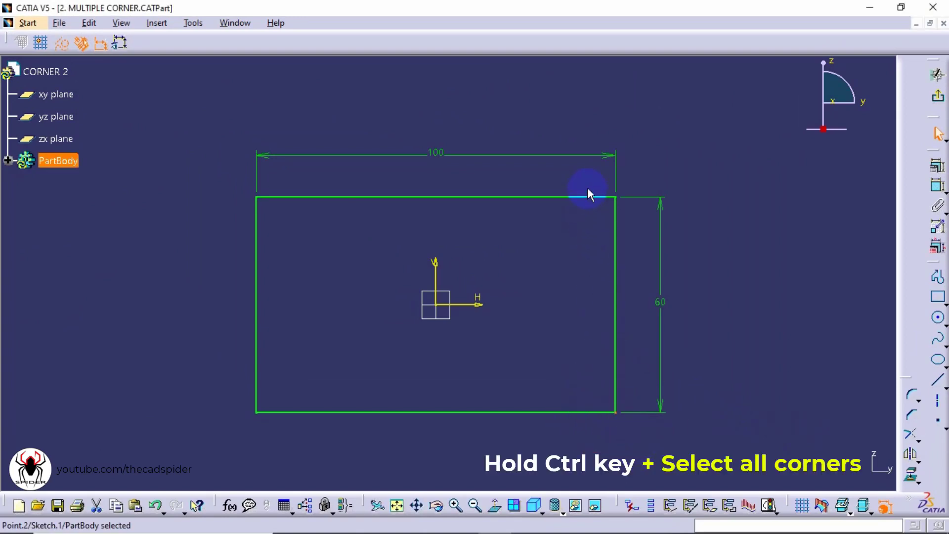
ctrl+click(615, 198)
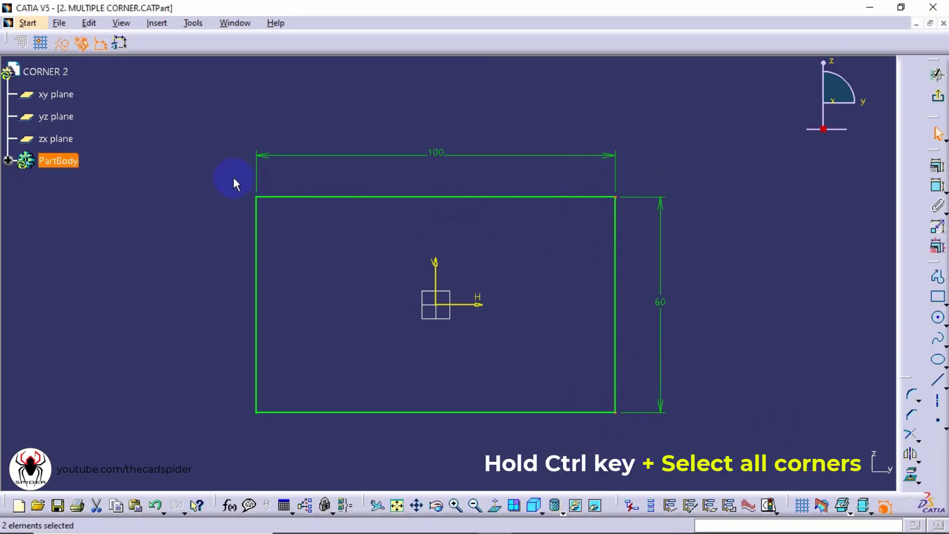
ctrl+click(276, 221)
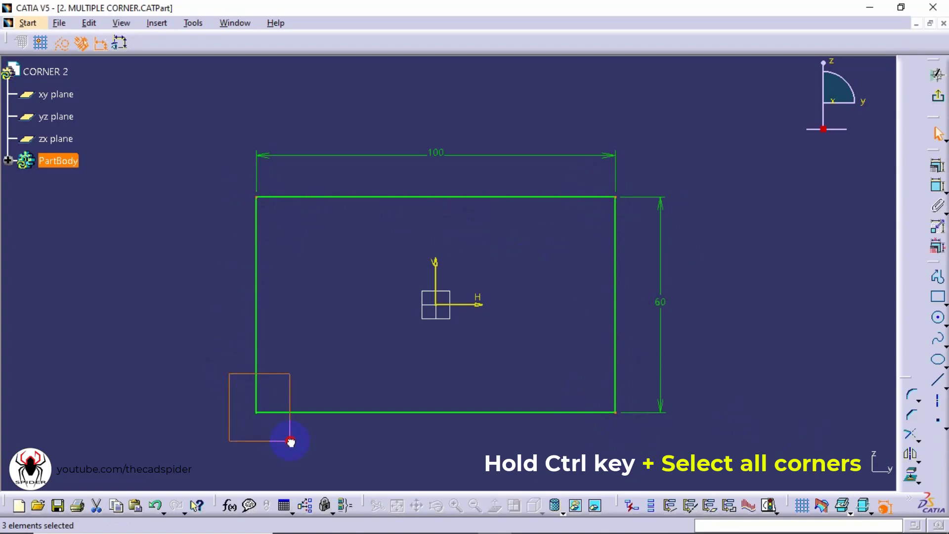
ctrl+drag(291, 441, 291, 441)
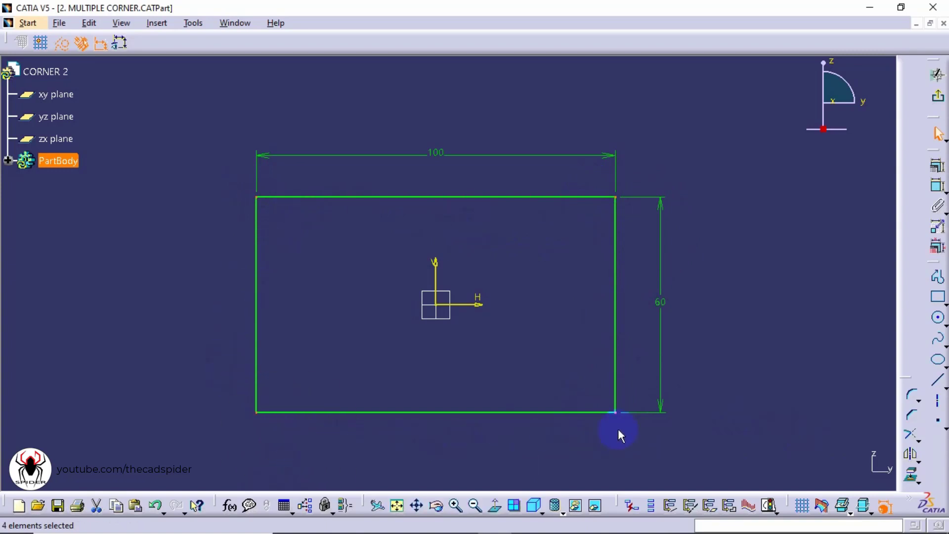
click(911, 396)
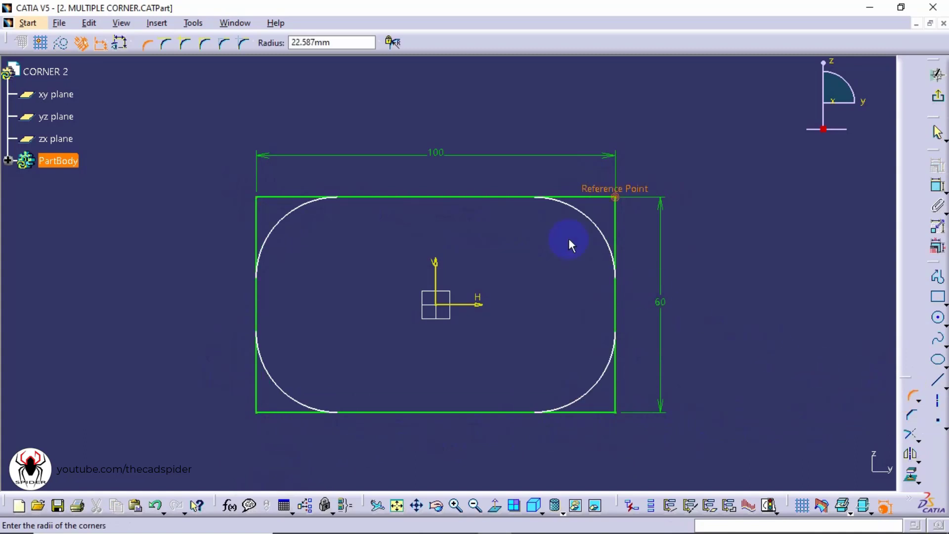
click(324, 42)
drag(324, 42, 278, 43)
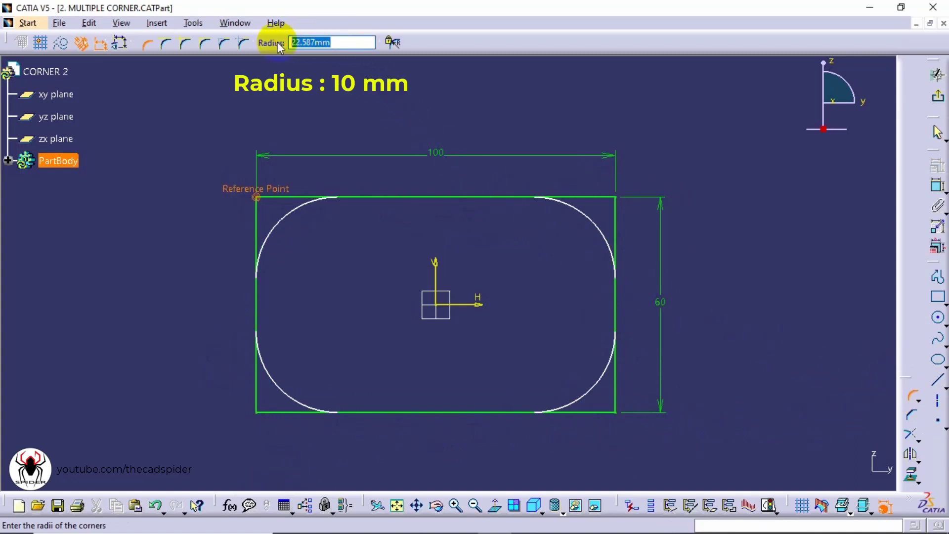
text(10)
key(Return)
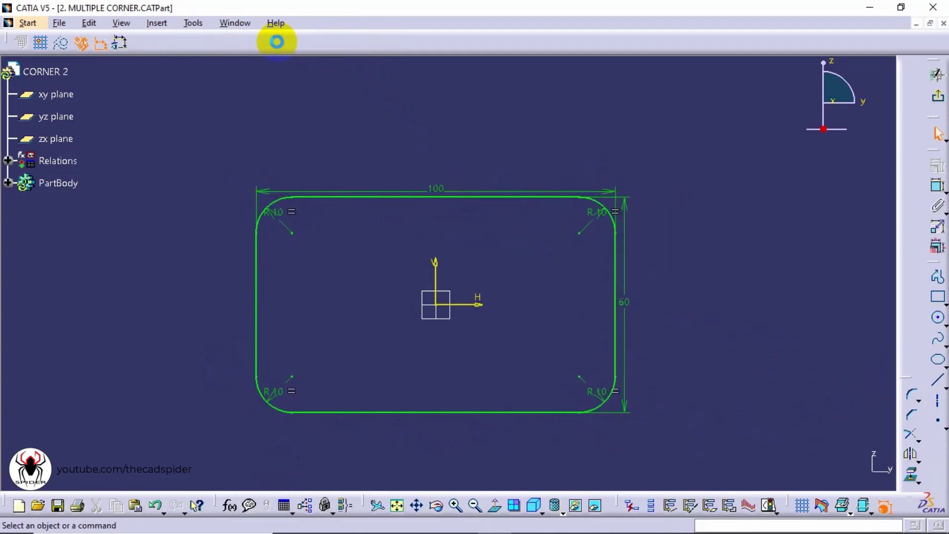
Set the rectangle's upper-left corner radius to 20 mm and reposition the height and width dimensions outside the outline
mouse_move(338, 241)
middle_down()
mouse_move(394, 269)
mouse_move(399, 253)
middle_up()
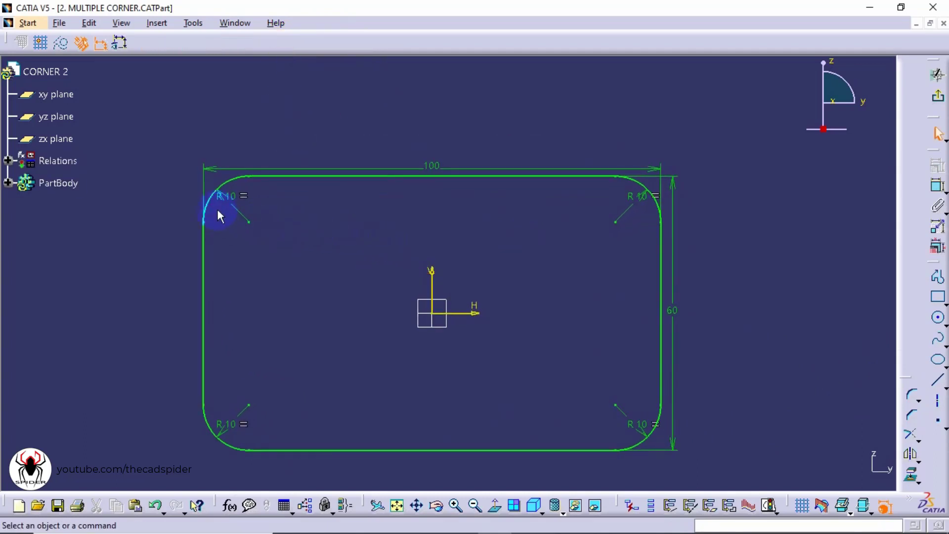
double_click(229, 197)
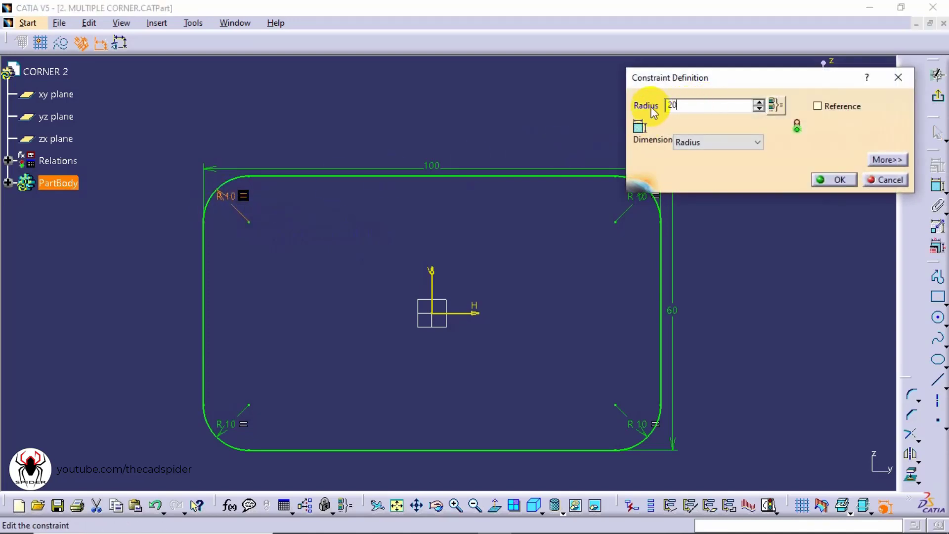
click(818, 179)
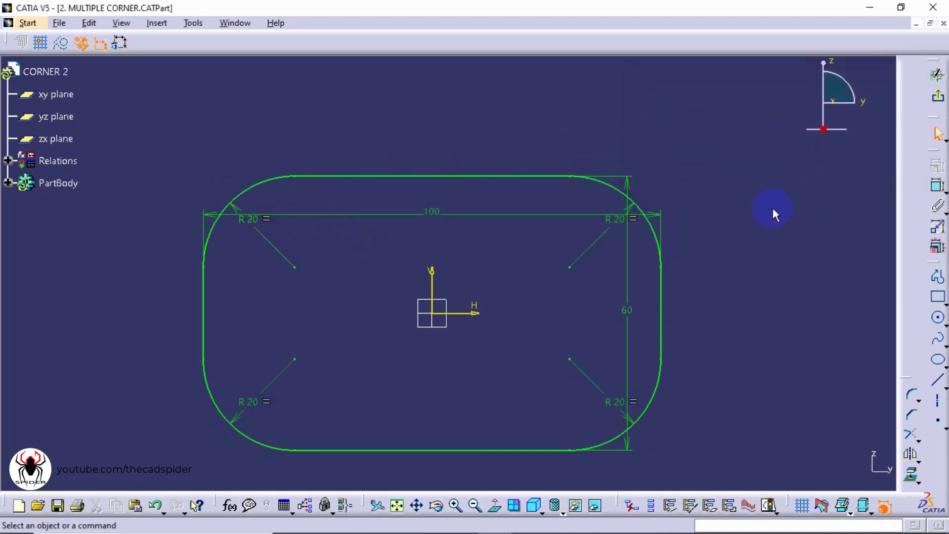
drag(637, 344, 718, 341)
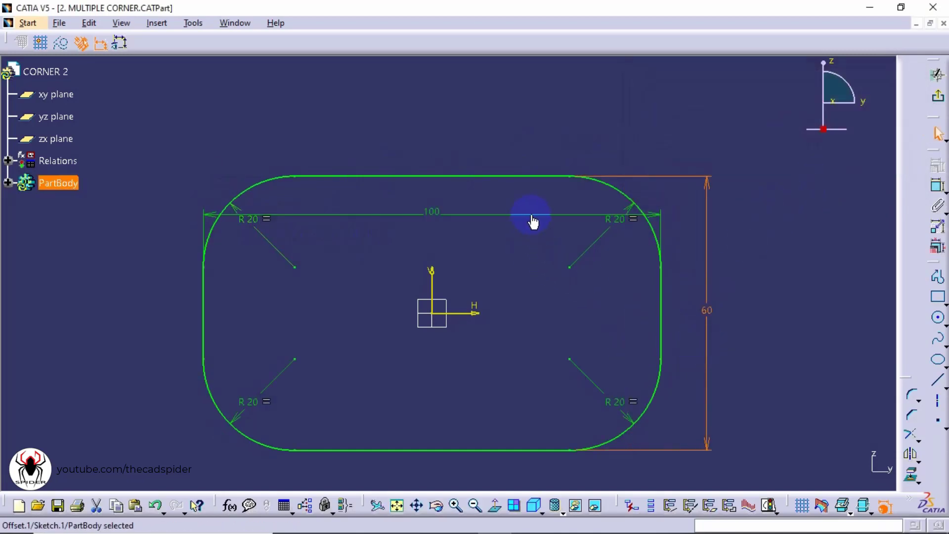
drag(532, 218, 529, 107)
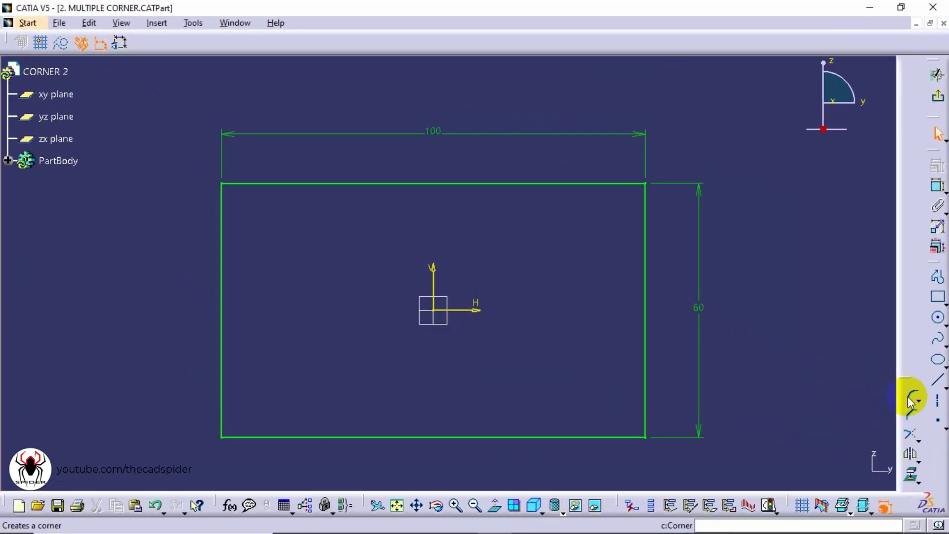
Round only the rectangle's upper-right corner with the Corner command, locking the radius at 20 mm
click(912, 397)
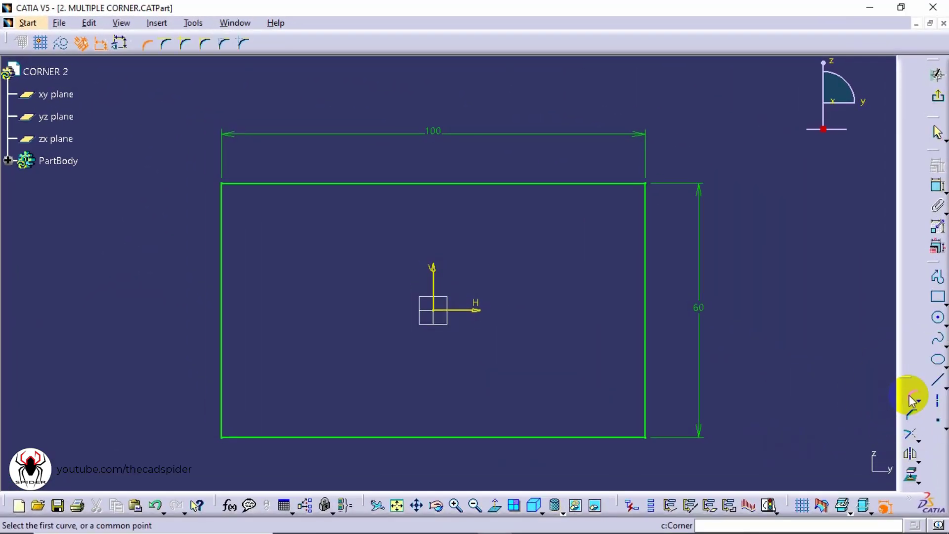
click(646, 183)
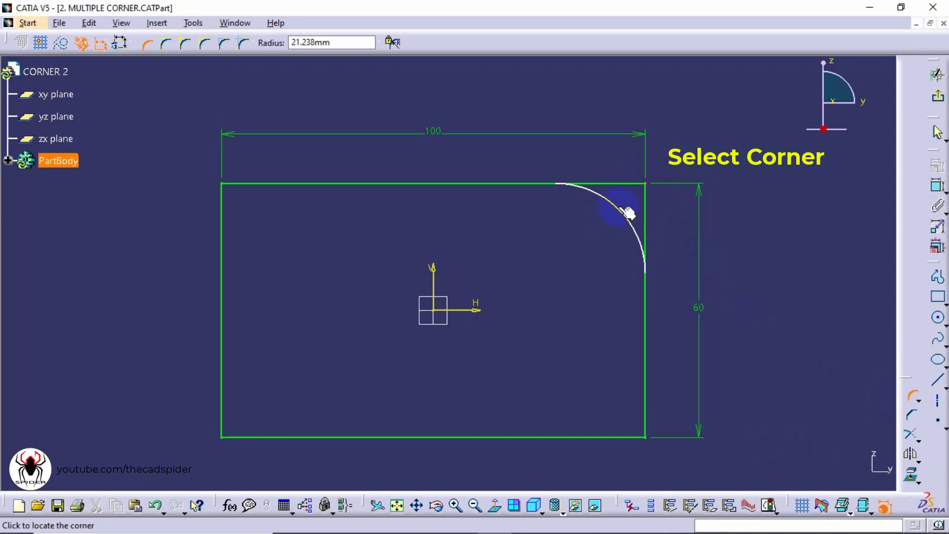
click(393, 44)
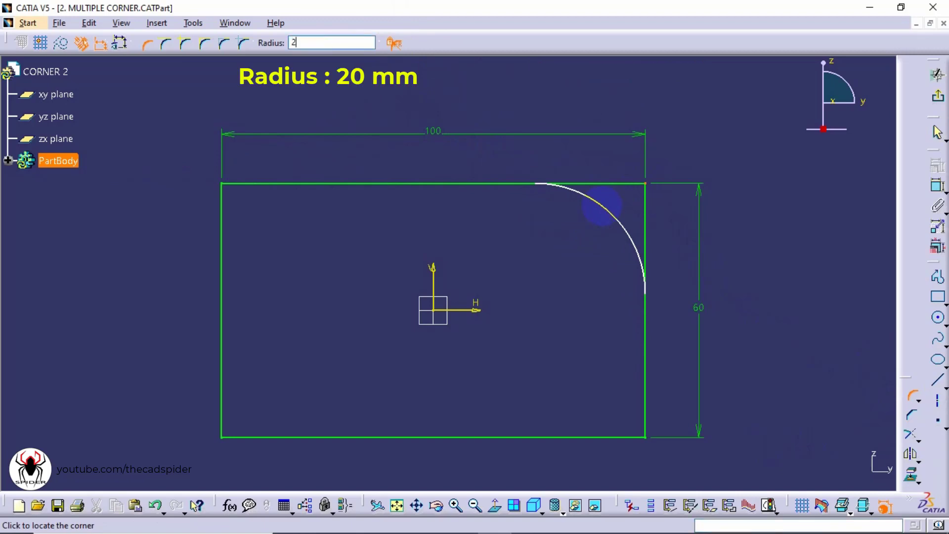
key(Return)
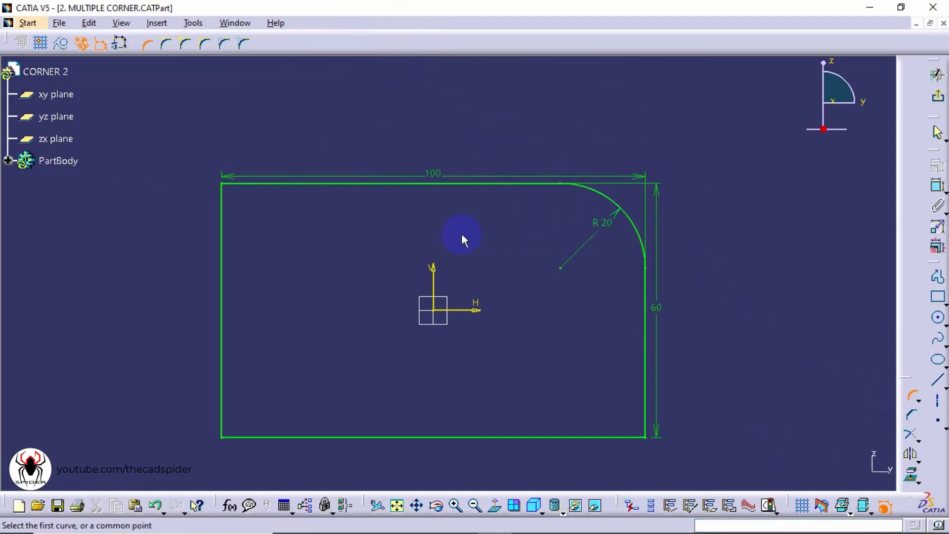
Round the rectangle's three remaining corners with the locked 20 mm radius and reposition the width and height dimensions outside the outline
click(224, 182)
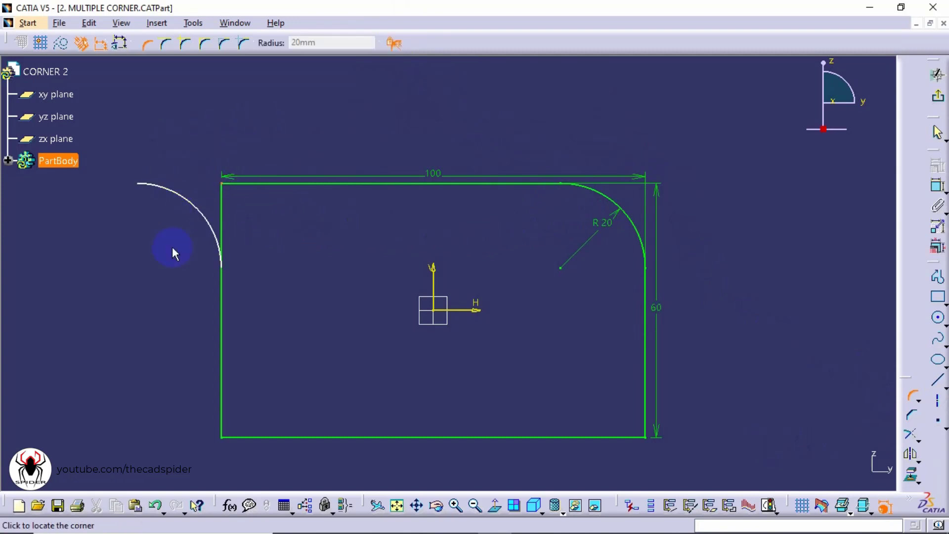
click(269, 245)
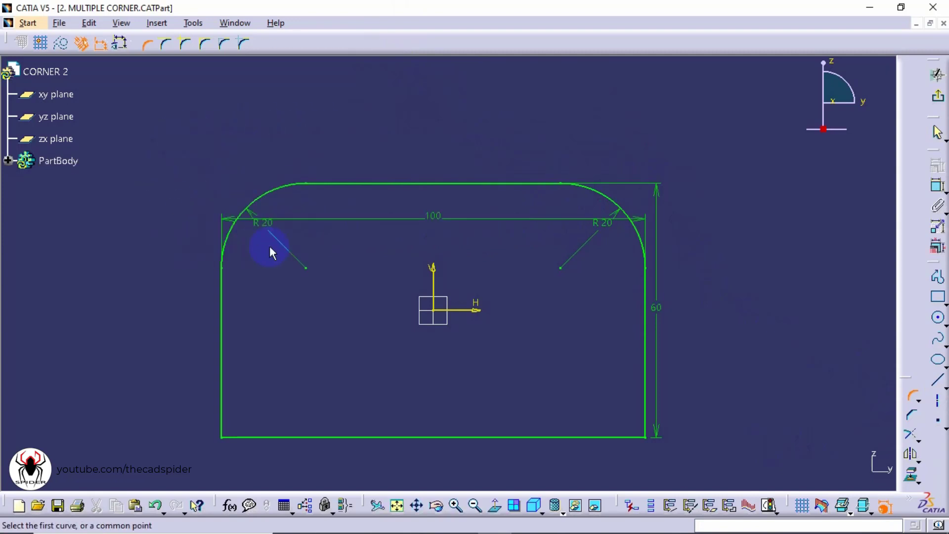
click(220, 437)
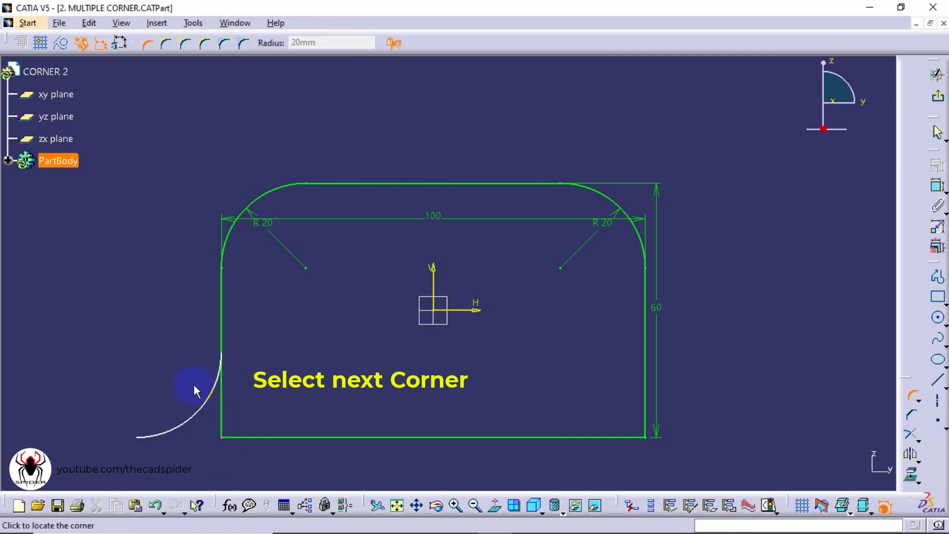
click(269, 398)
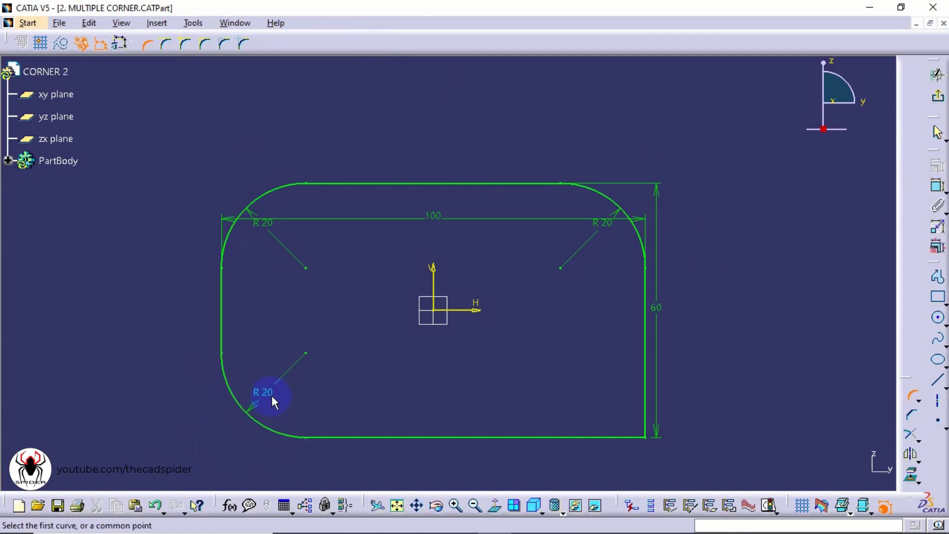
click(645, 437)
click(583, 399)
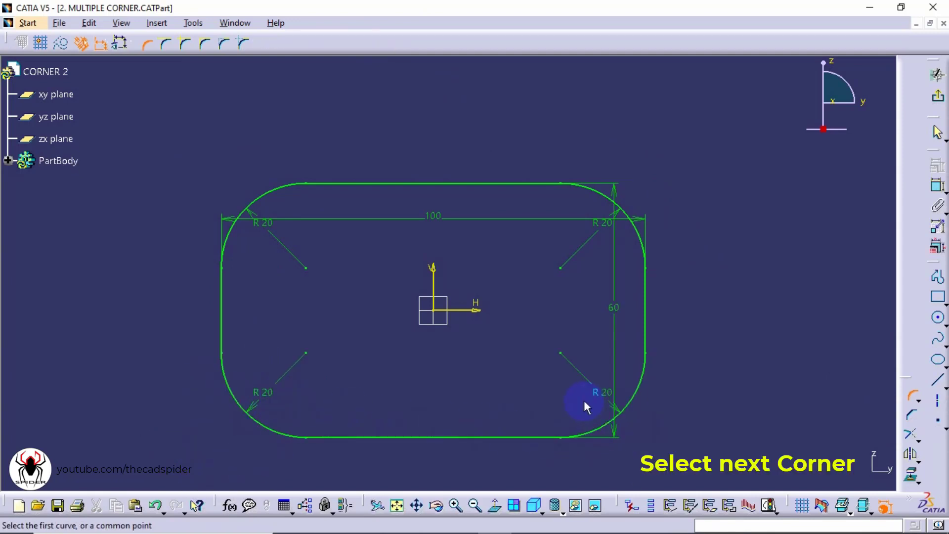
key(Escape)
drag(612, 313, 738, 311)
drag(482, 227, 483, 125)
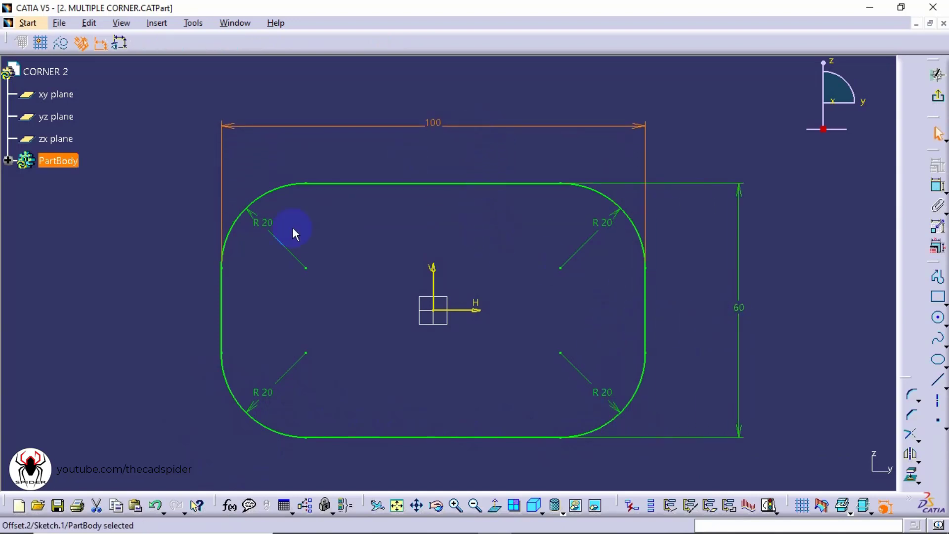
Set the radii of the rectangle's upper-left and lower-right corners to 10 mm
double_click(265, 224)
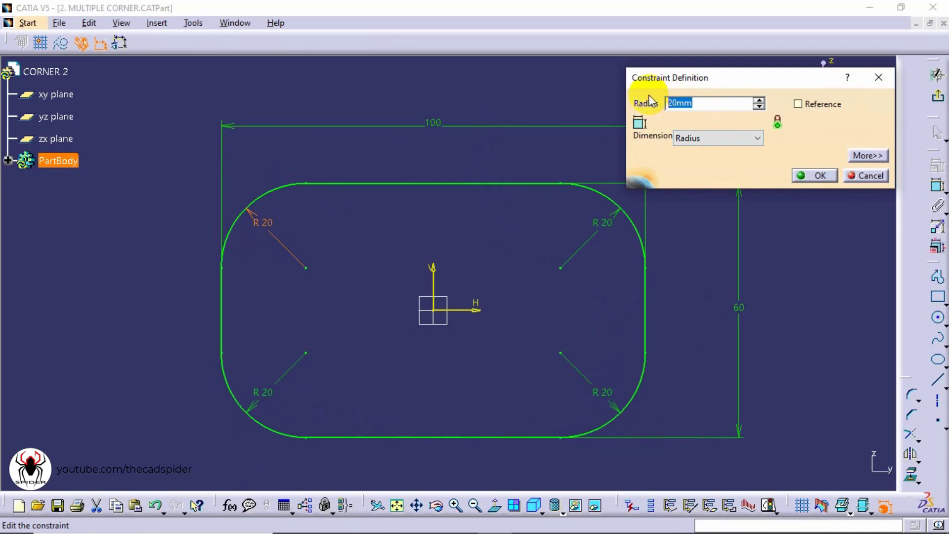
key(Return)
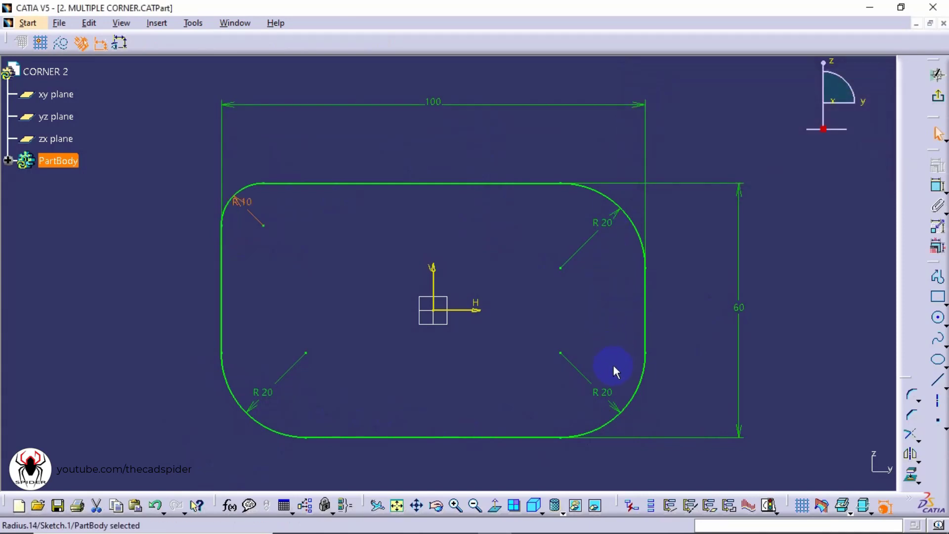
double_click(602, 390)
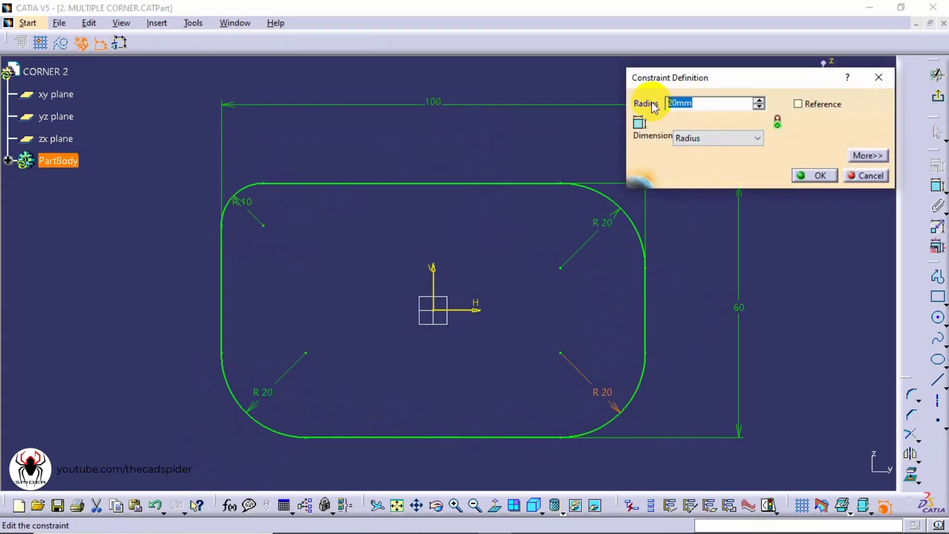
text(10)
click(799, 176)
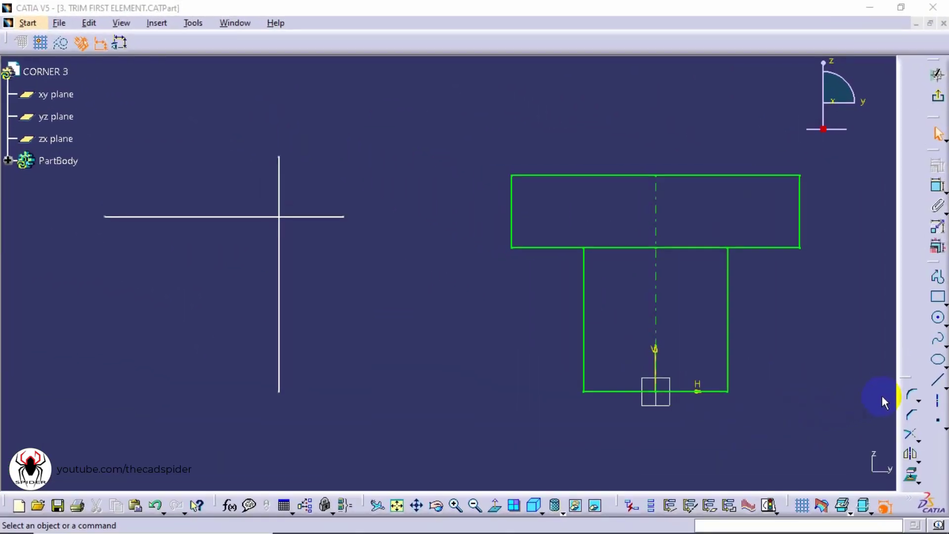
Create a 20 mm corner below and left of the crossing lines' intersection, trimming only the vertical line with the Trim First Element option
click(912, 398)
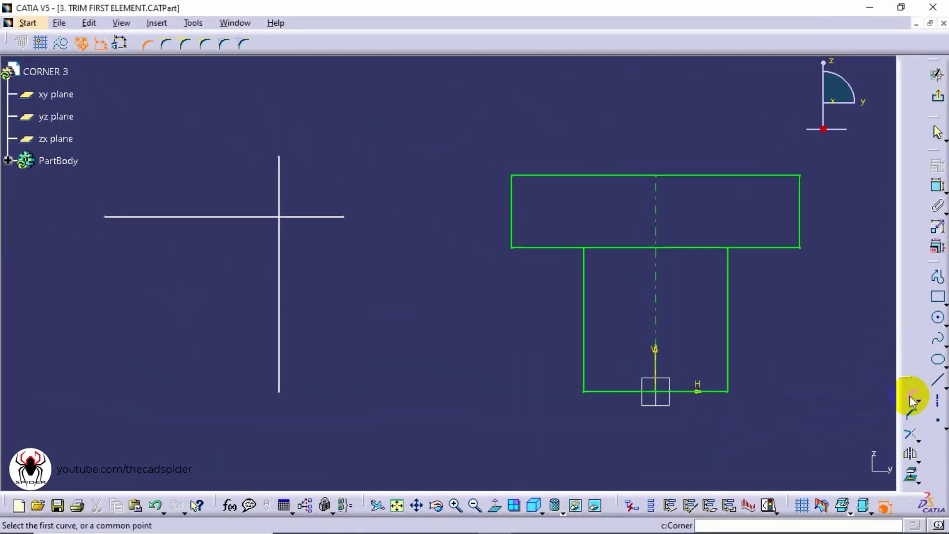
click(165, 45)
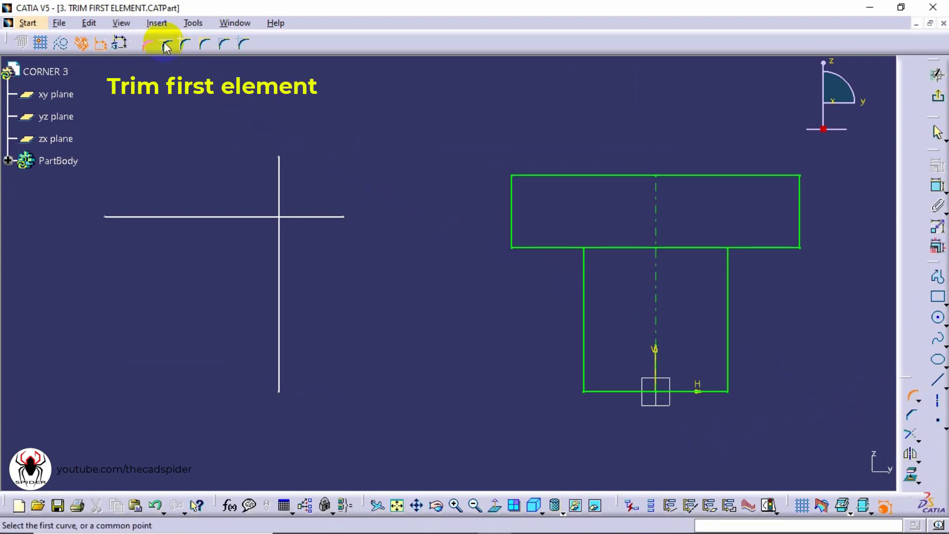
click(163, 43)
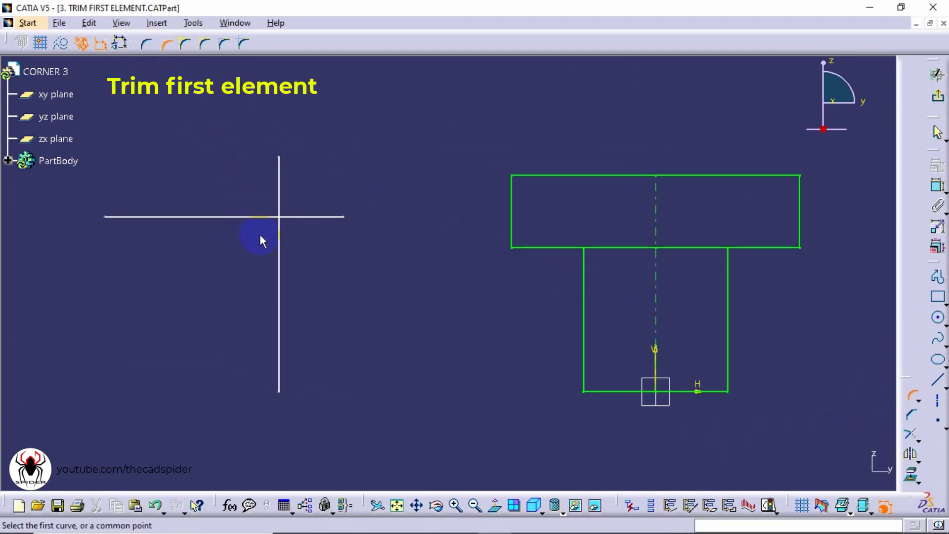
click(280, 270)
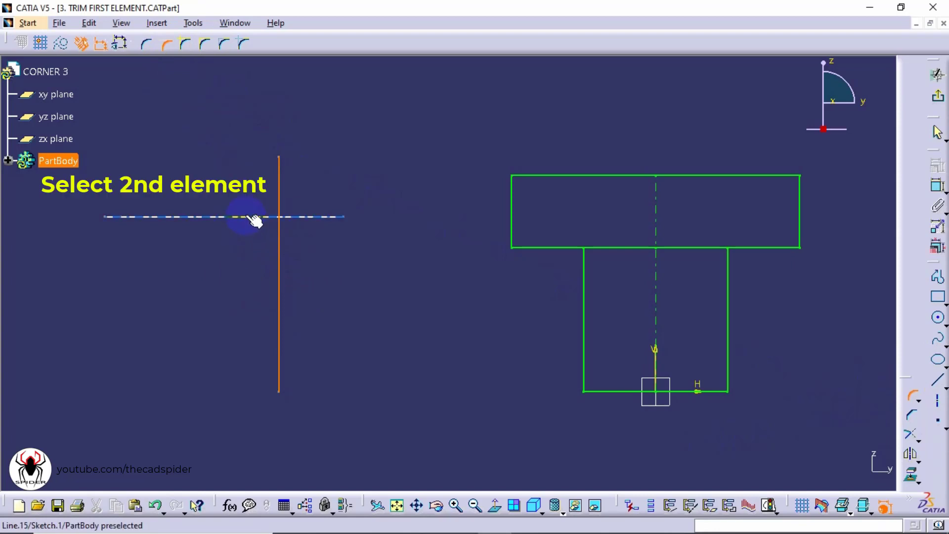
click(246, 216)
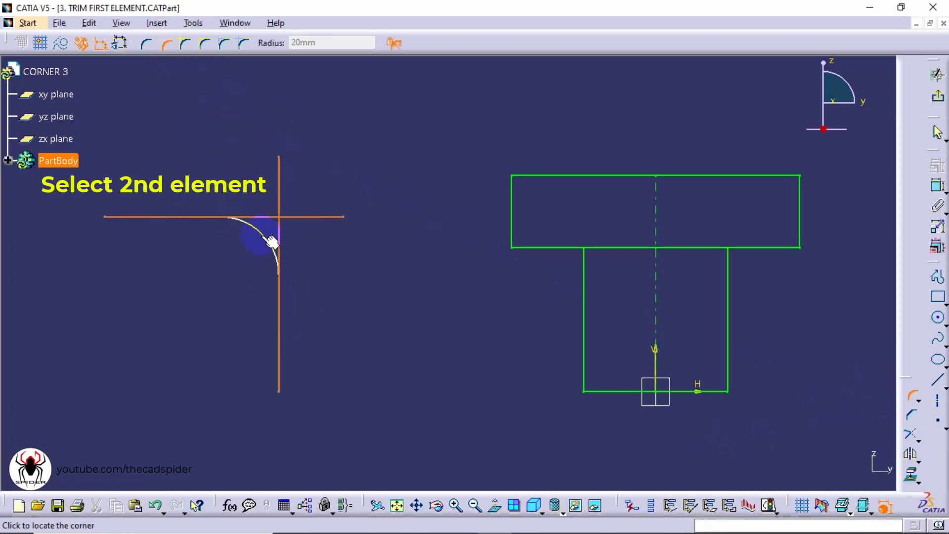
click(271, 241)
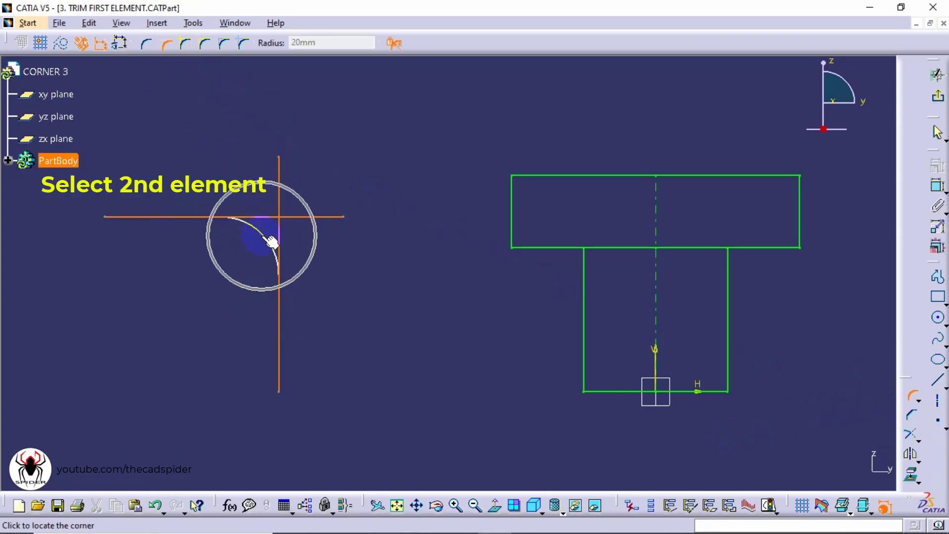
click(294, 251)
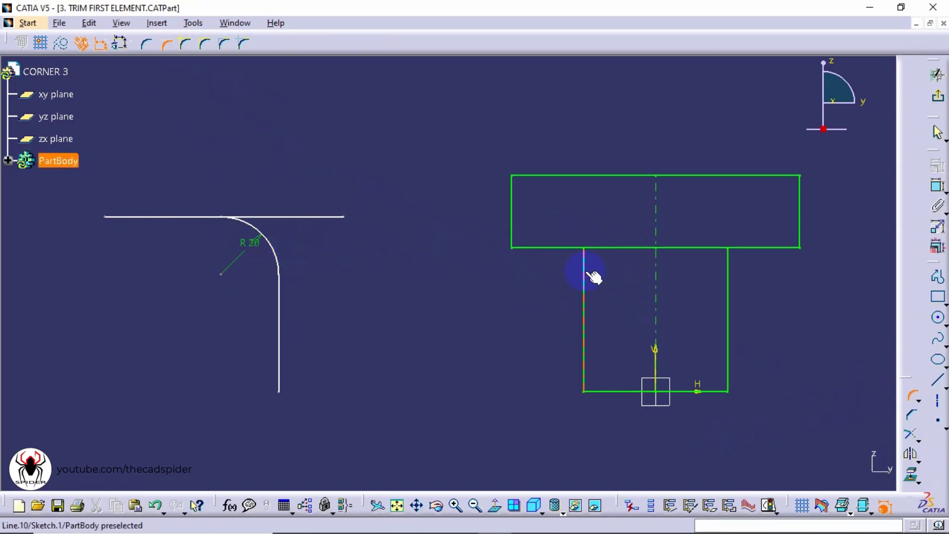
Round both inner corners of the T-profile at 20 mm, selecting each stem side first so only the stem sides are trimmed
click(569, 255)
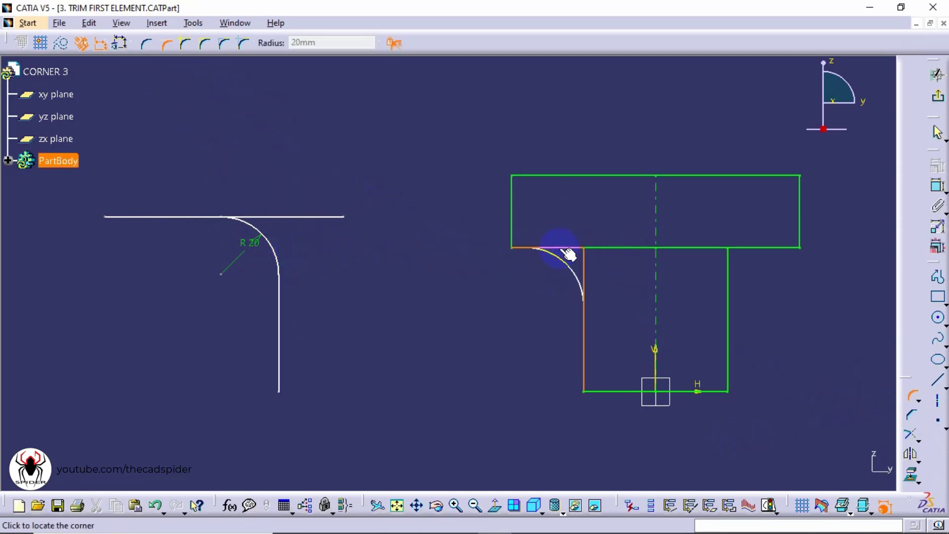
click(548, 278)
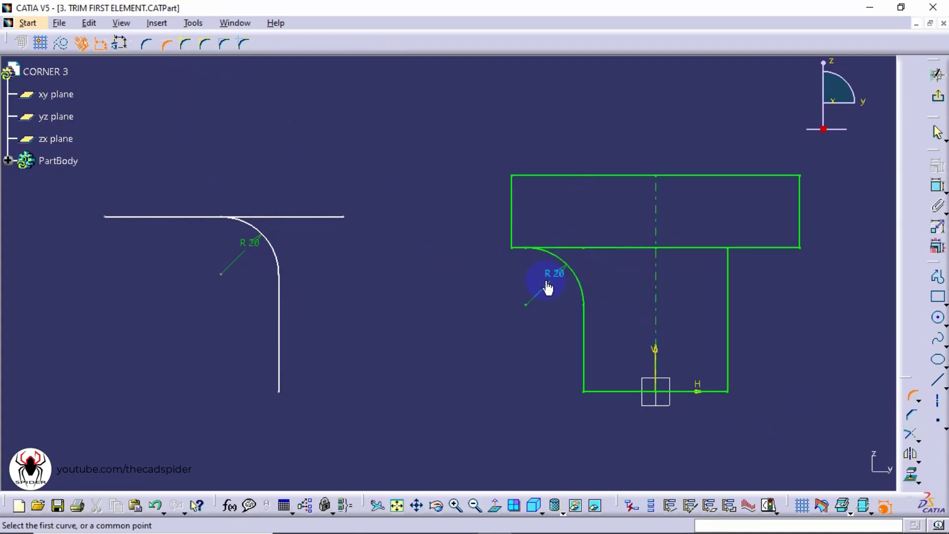
click(728, 284)
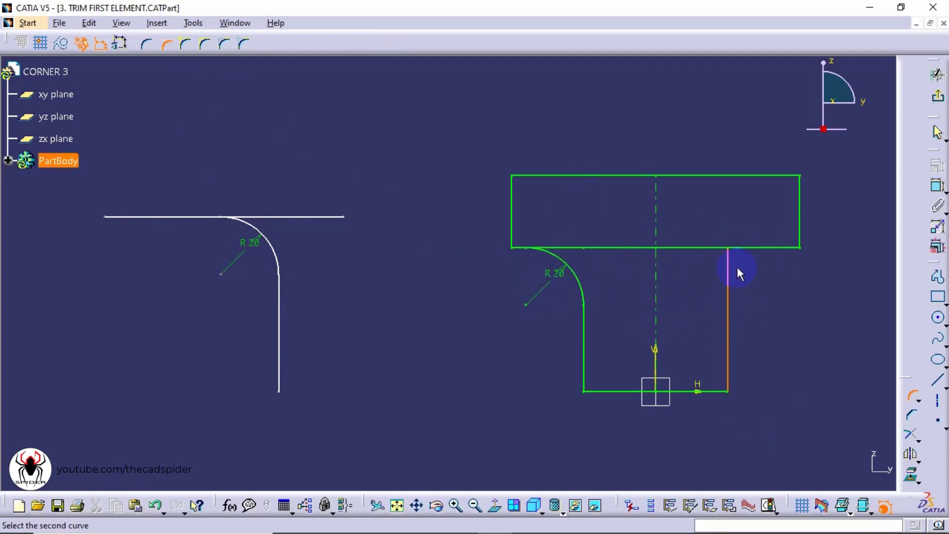
click(763, 248)
click(753, 271)
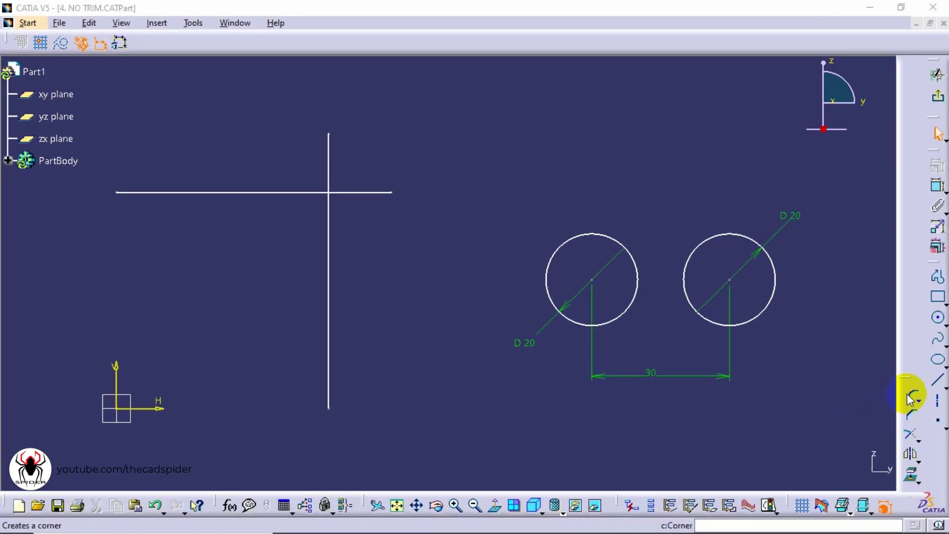
Create a 20 mm corner between the vertical and horizontal crossing lines using the No Trim option
click(909, 397)
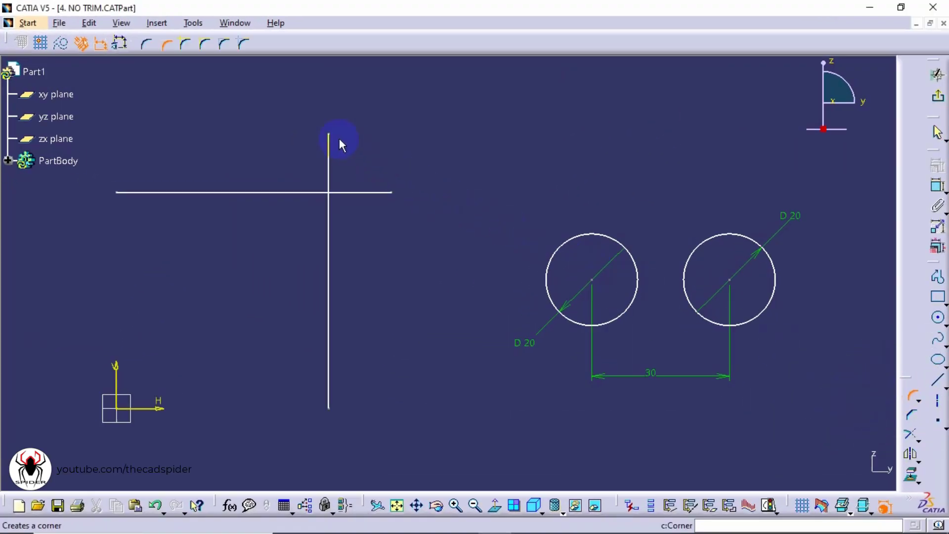
click(186, 44)
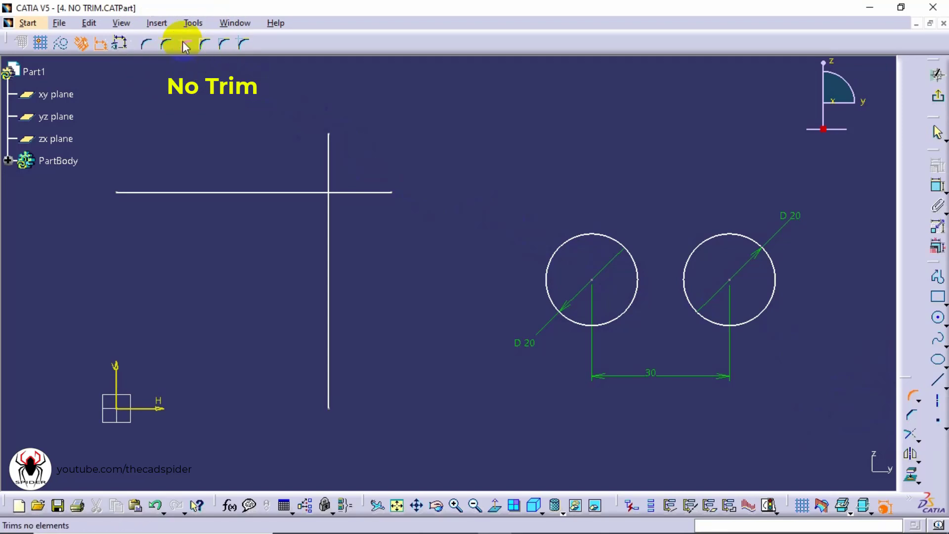
click(327, 240)
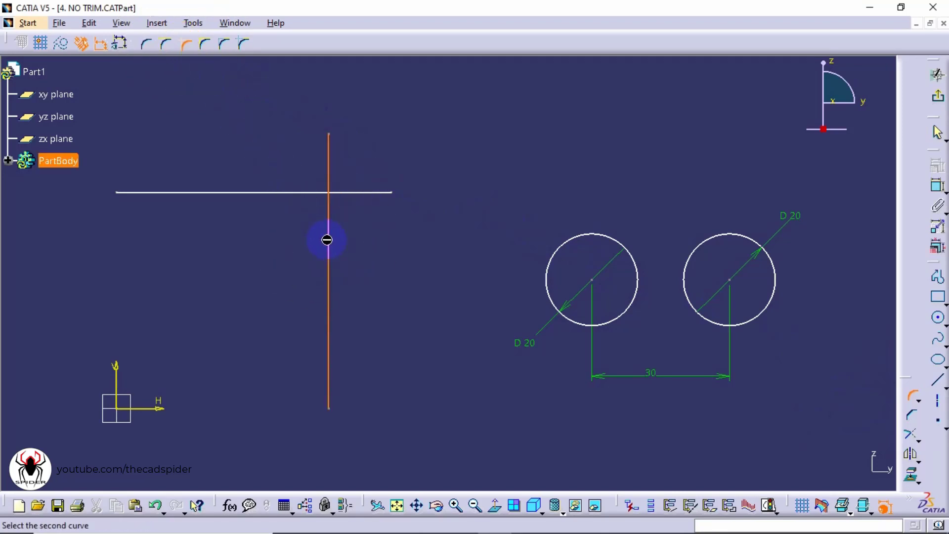
click(289, 192)
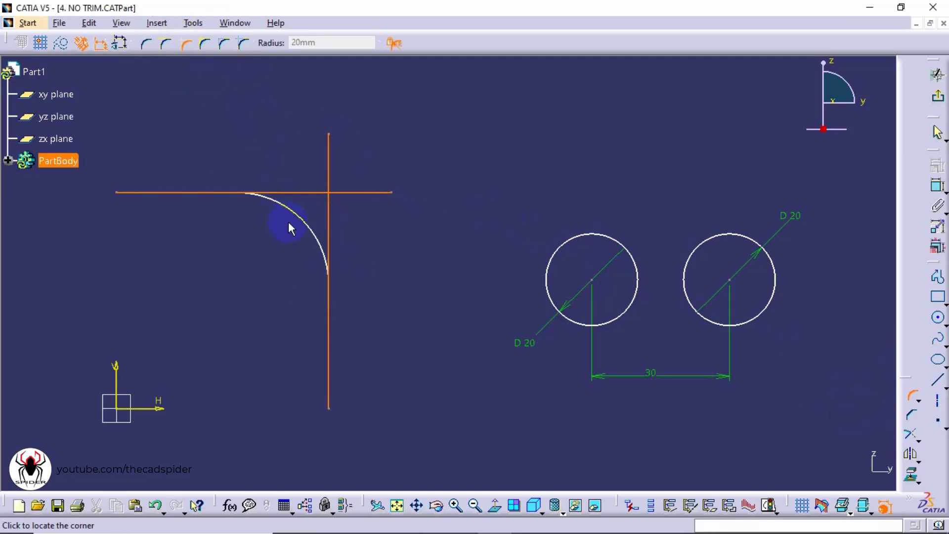
click(287, 223)
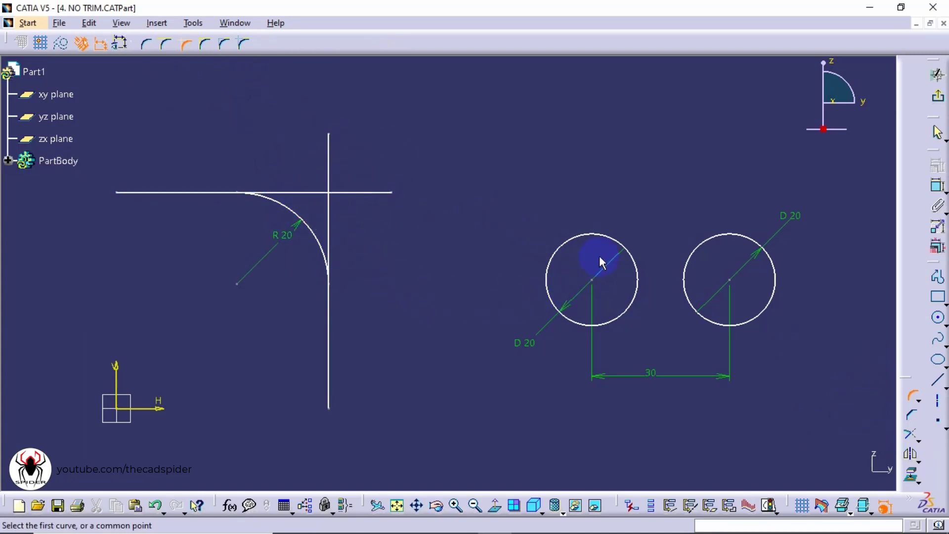
Join the two 20 mm circles with untrimmed 20 mm radius corner arcs along their upper and lower sides
click(616, 242)
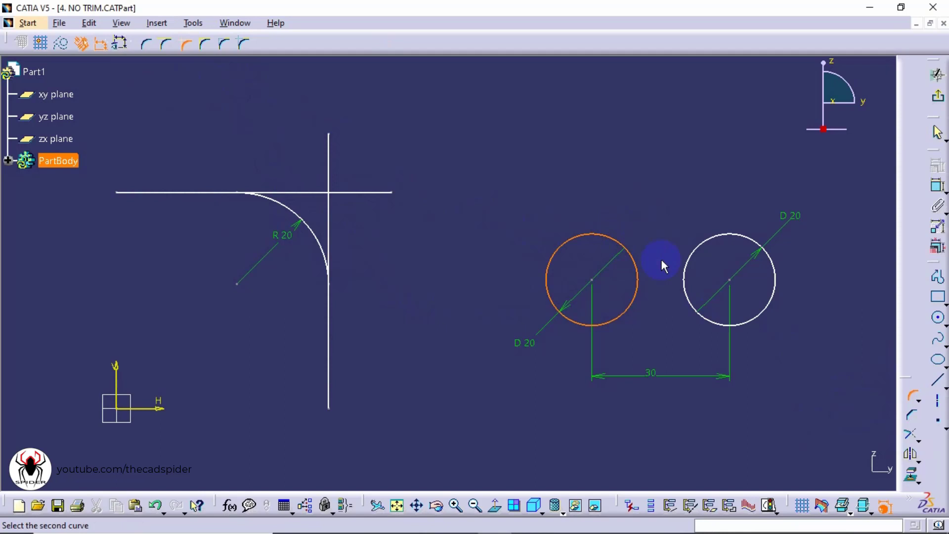
click(715, 246)
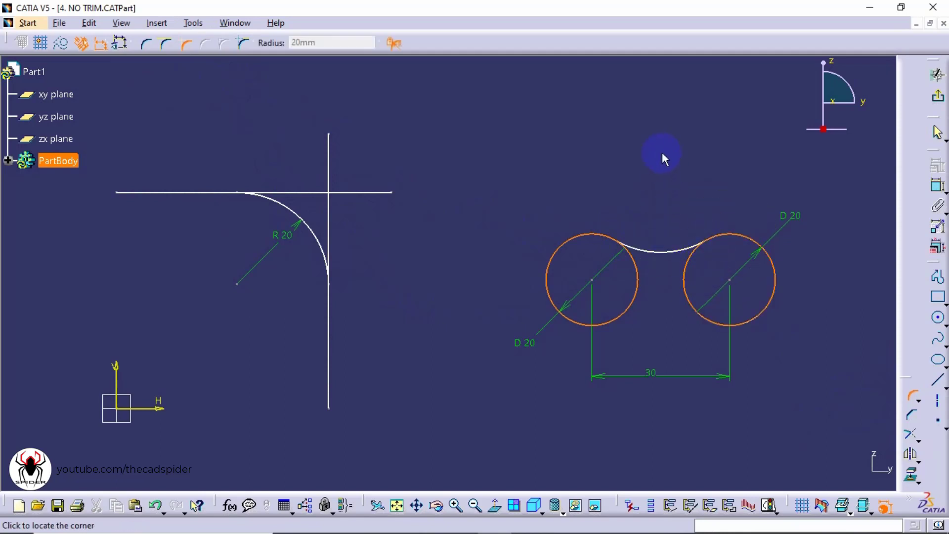
click(654, 248)
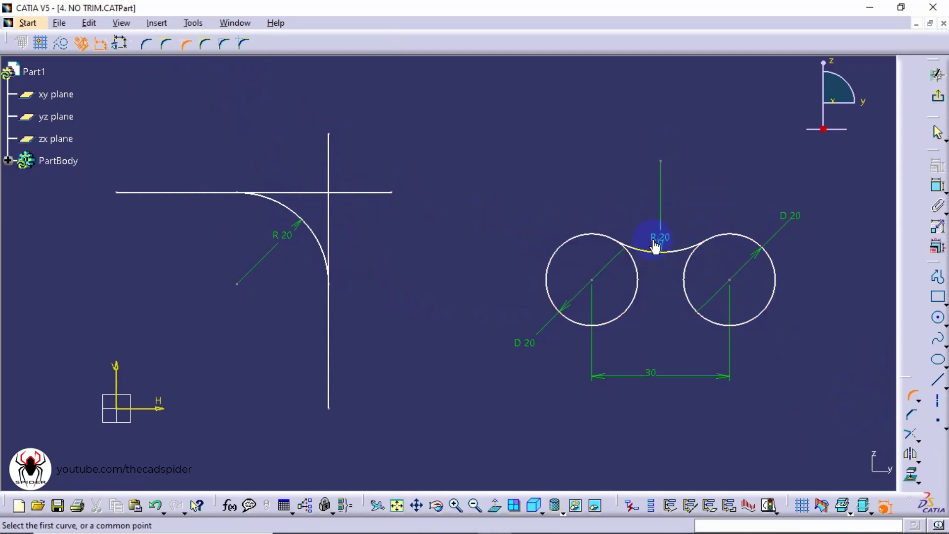
click(698, 322)
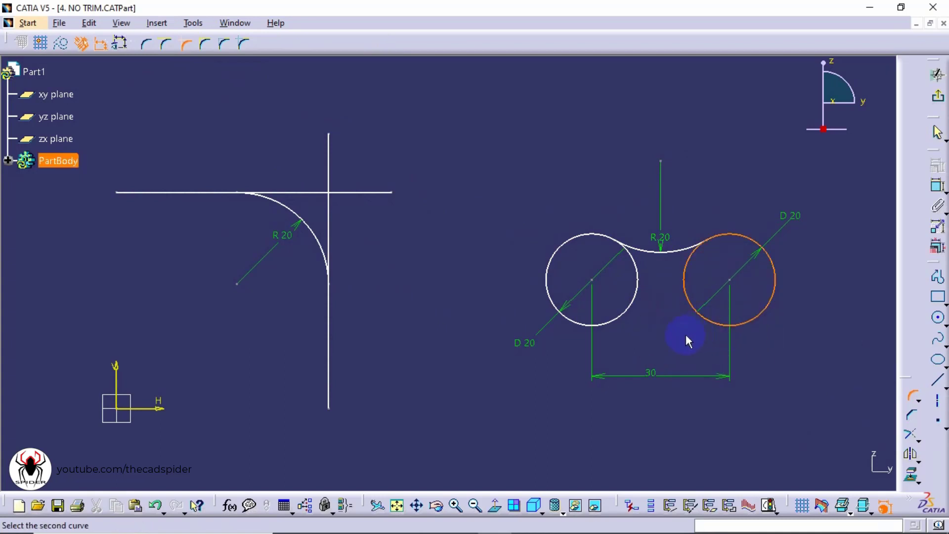
click(617, 321)
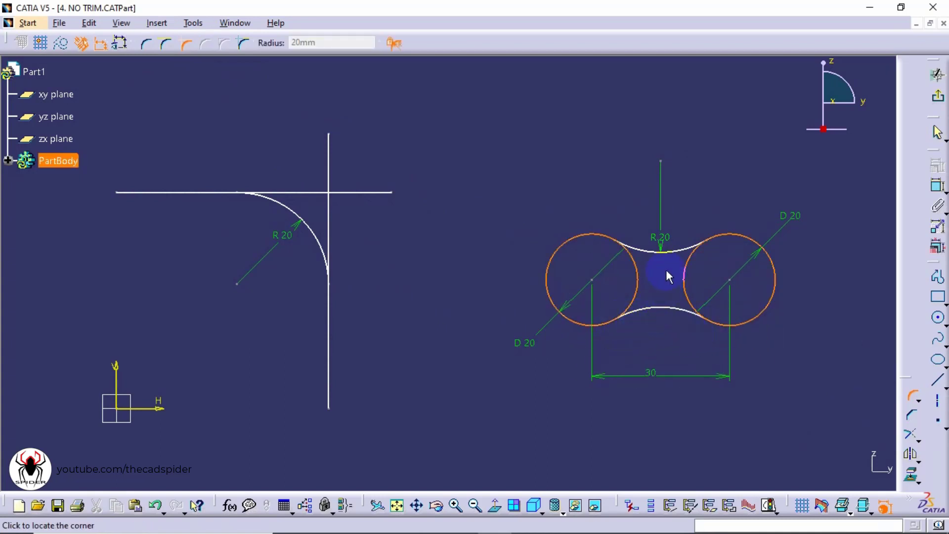
click(665, 310)
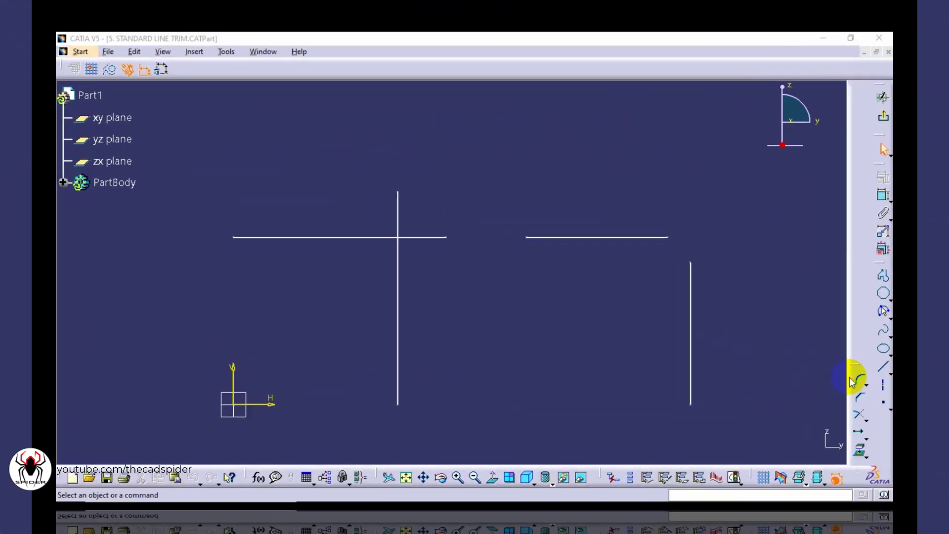
Create a 20 mm corner between the crossing lines with the Standard Lines Trim option
click(912, 395)
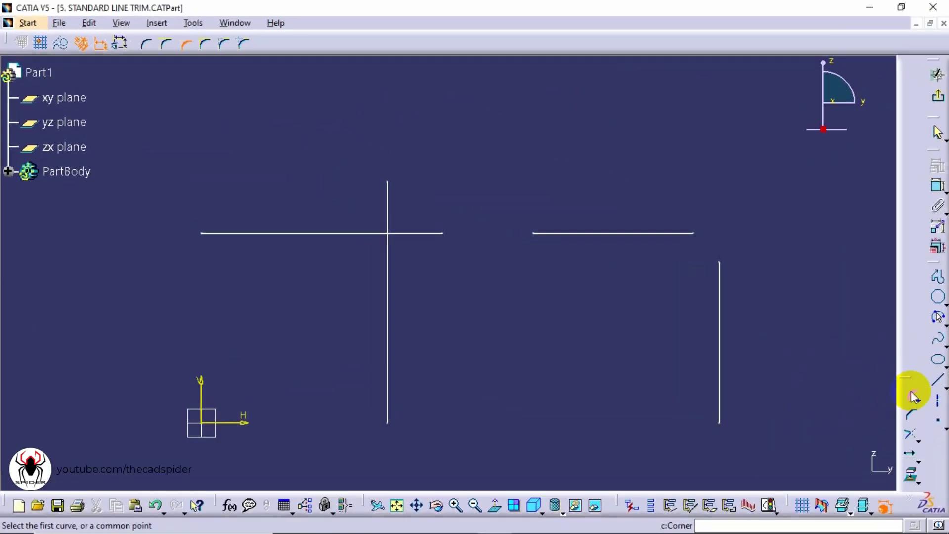
click(205, 45)
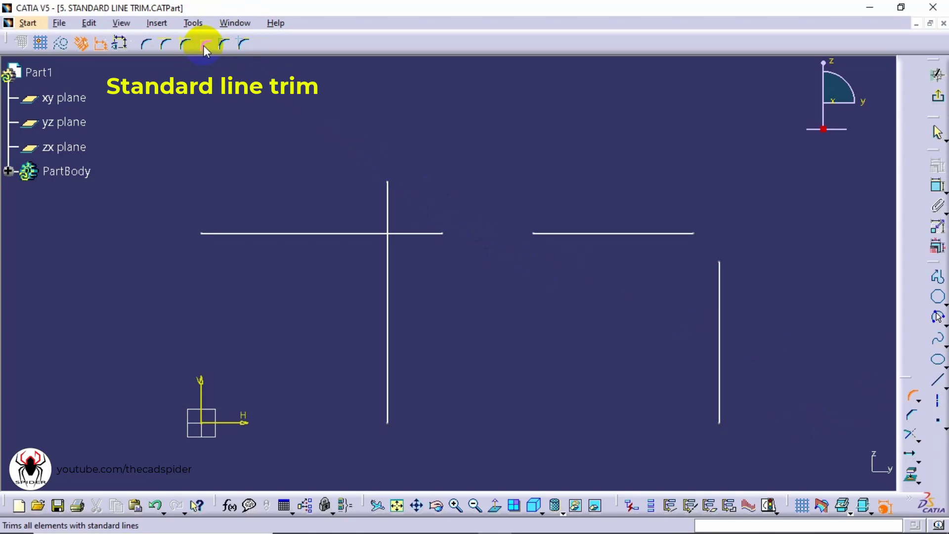
click(388, 265)
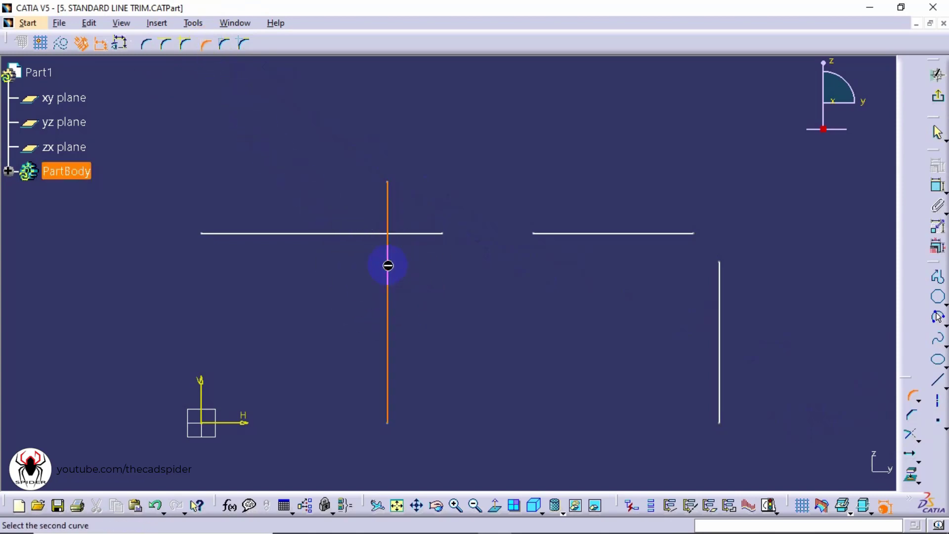
click(345, 232)
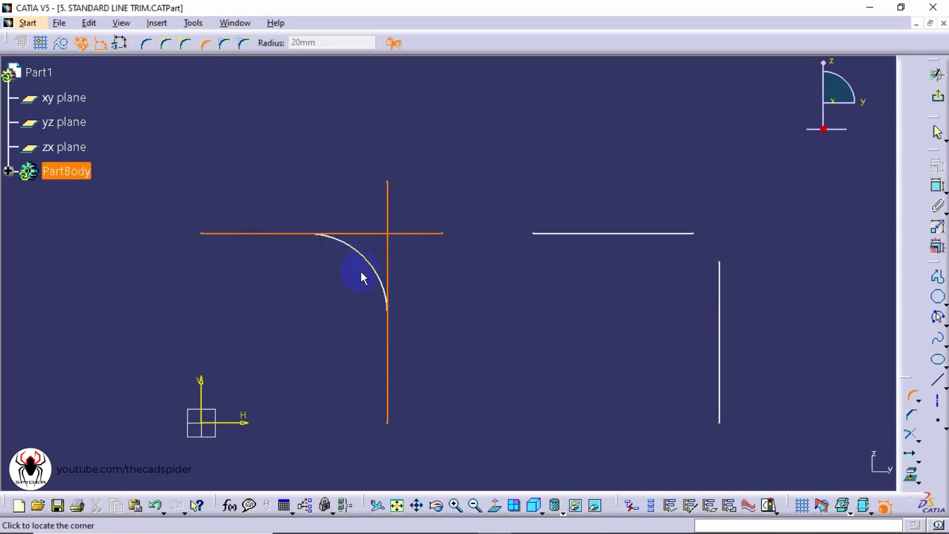
click(364, 278)
click(401, 224)
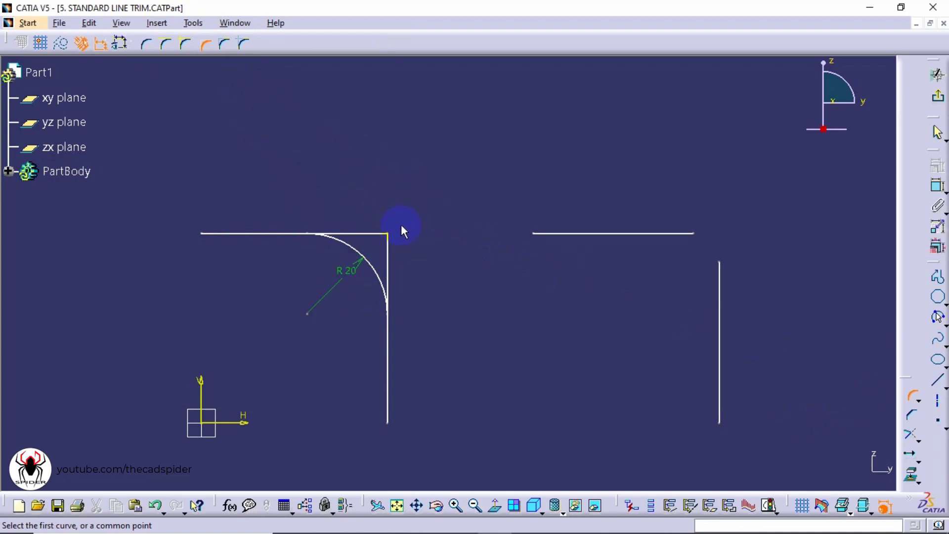
Create a Standard Lines Trim corner between the separate vertical and horizontal lines that do not meet
click(718, 327)
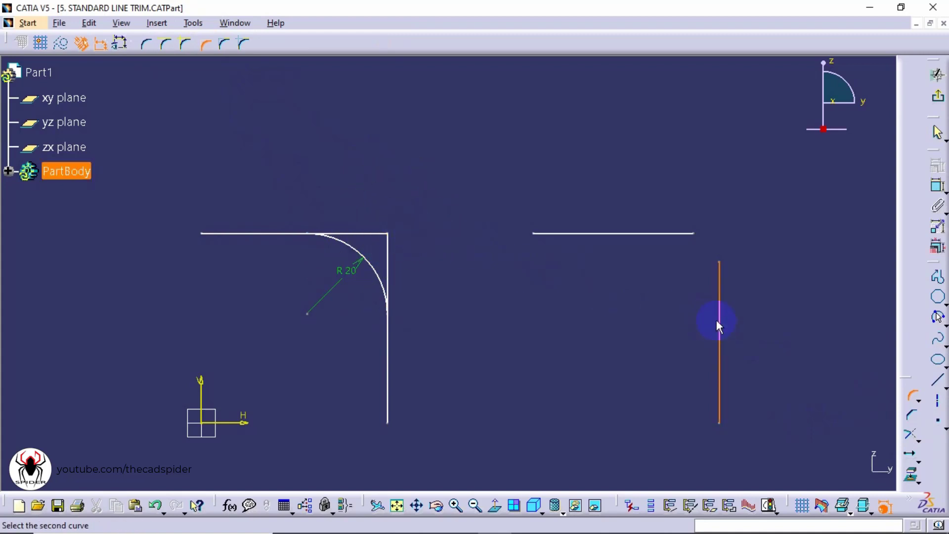
click(670, 236)
click(677, 266)
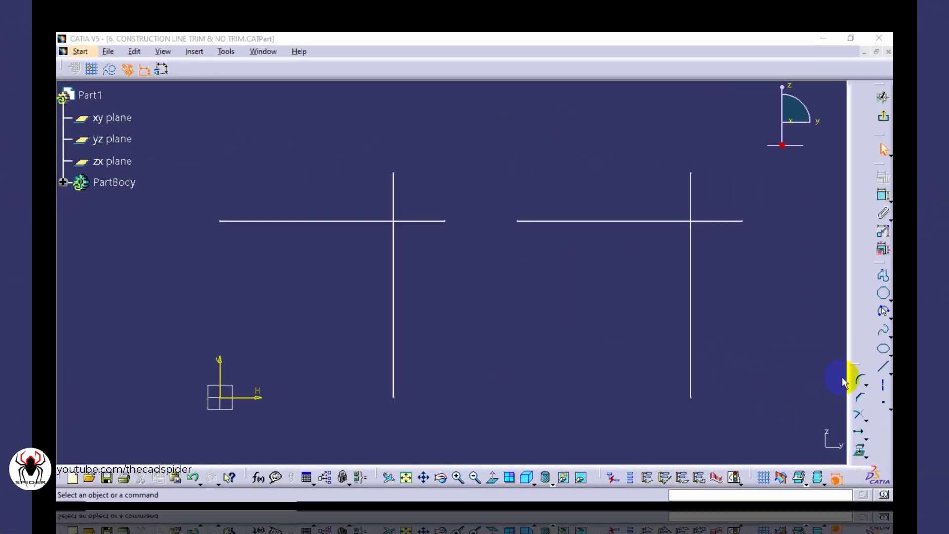
Create a 20 mm corner on the left pair of crossing lines with the Construction Lines Trim option
click(912, 396)
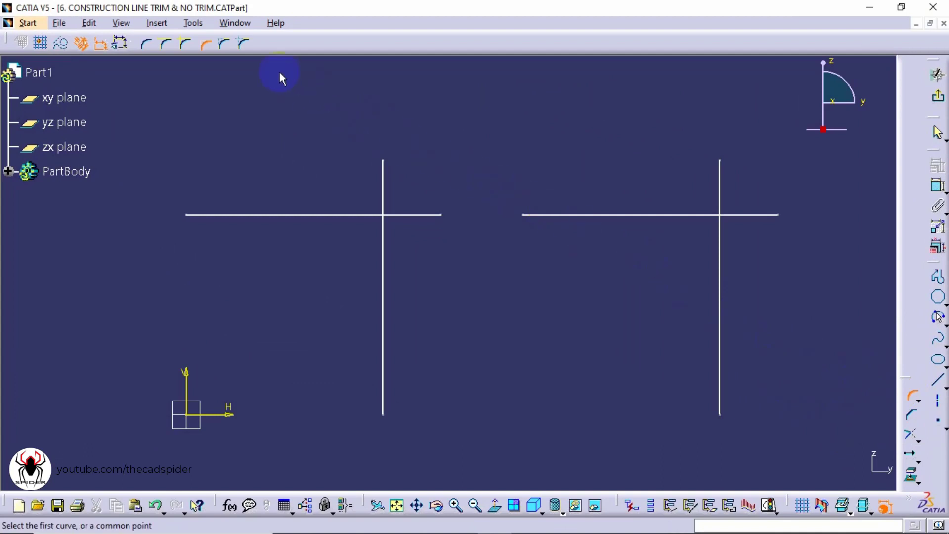
click(224, 44)
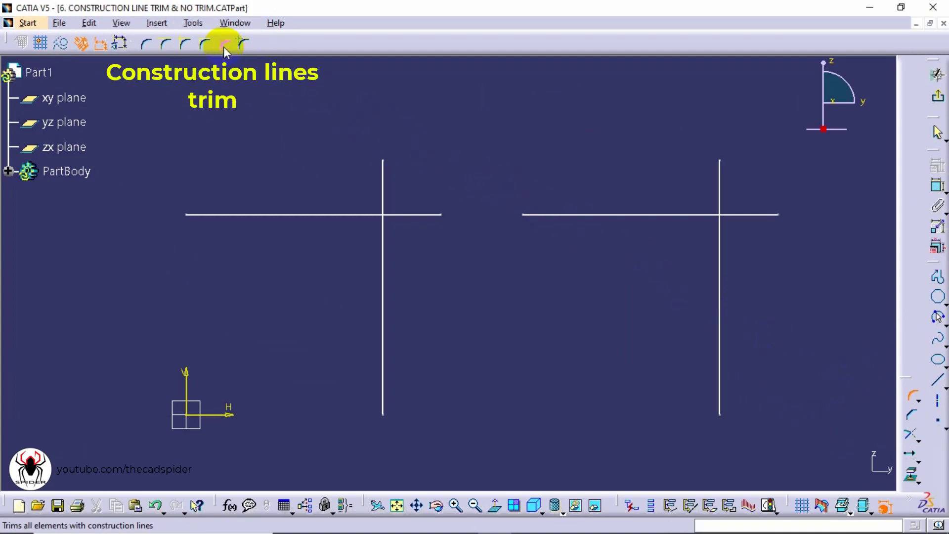
click(384, 275)
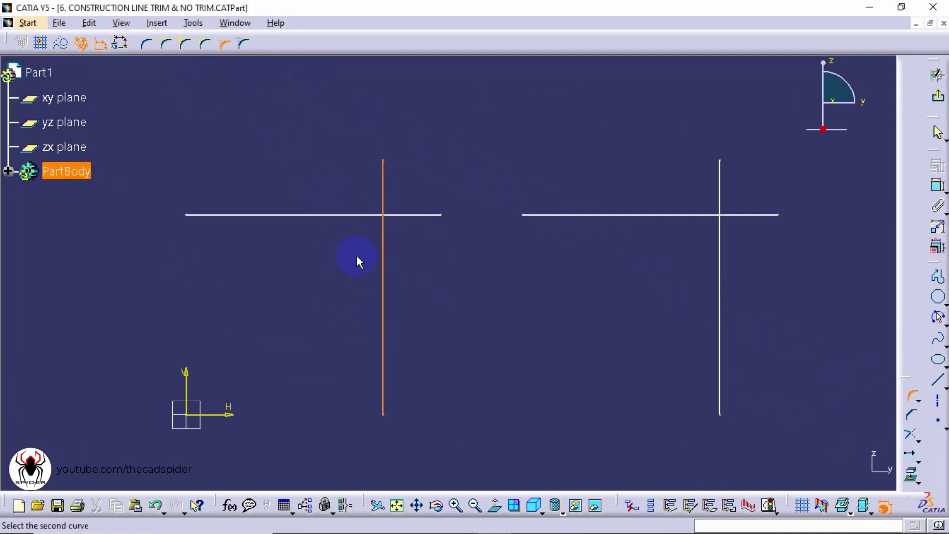
click(322, 215)
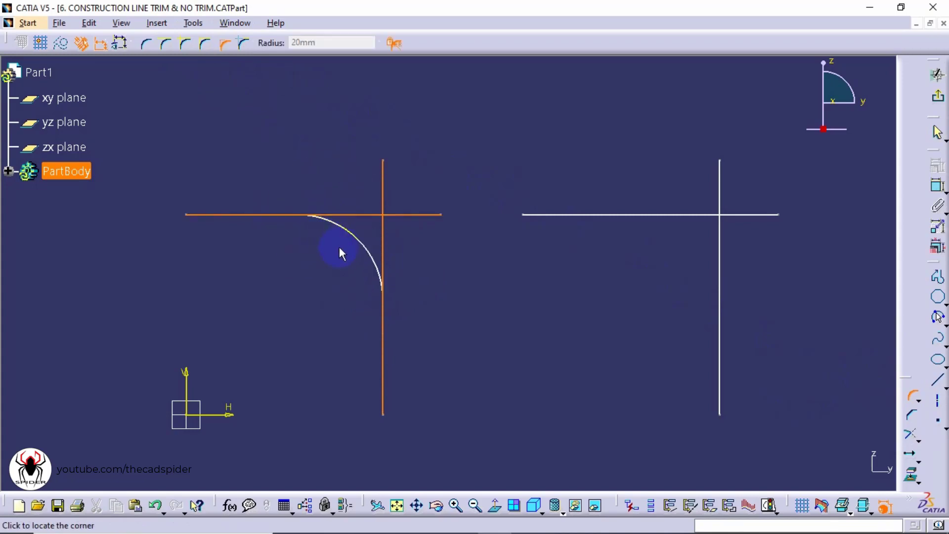
click(340, 248)
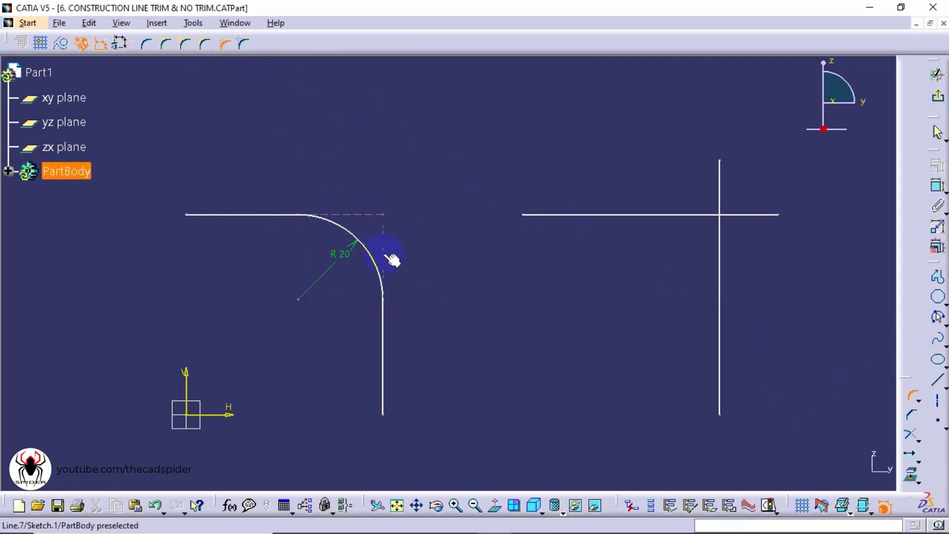
click(385, 218)
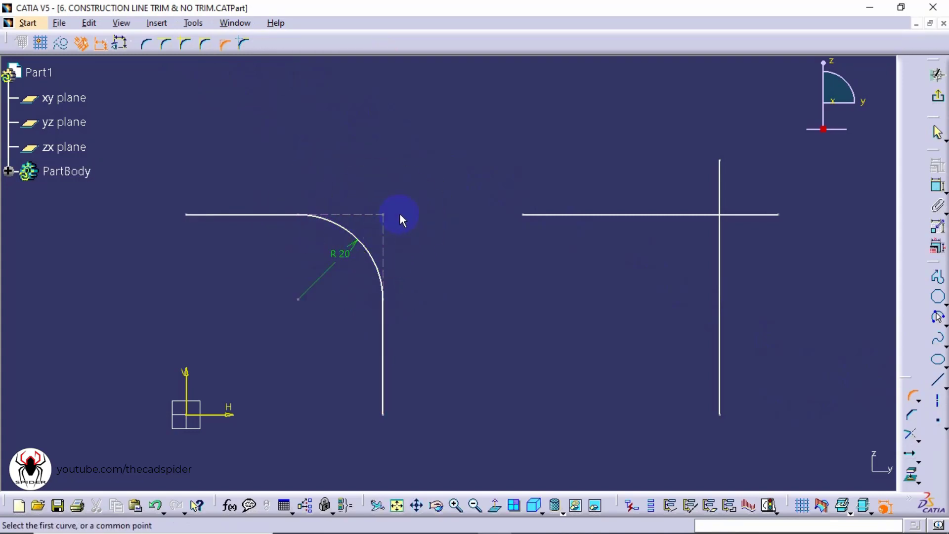
Create a 20 mm corner on the right pair of crossing lines with the Construction Lines No Trim option
click(243, 46)
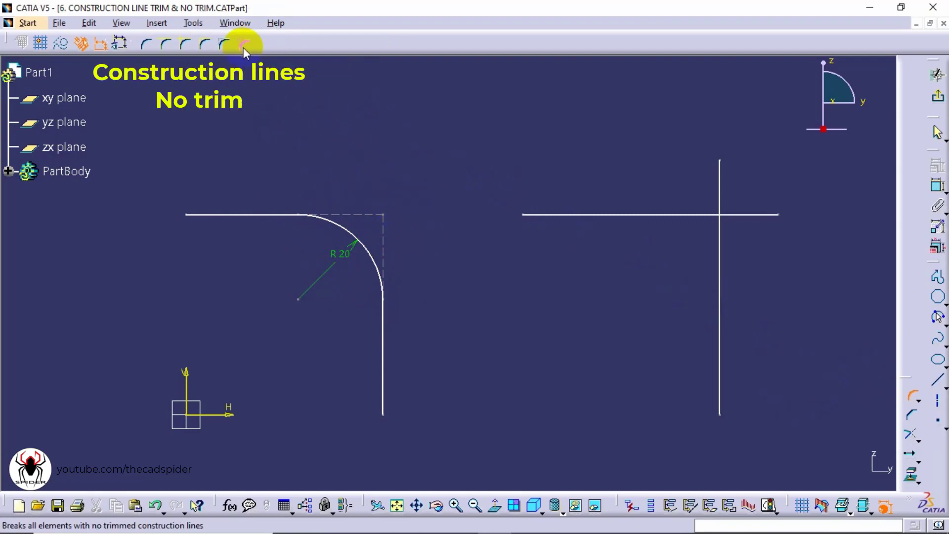
click(720, 328)
click(643, 216)
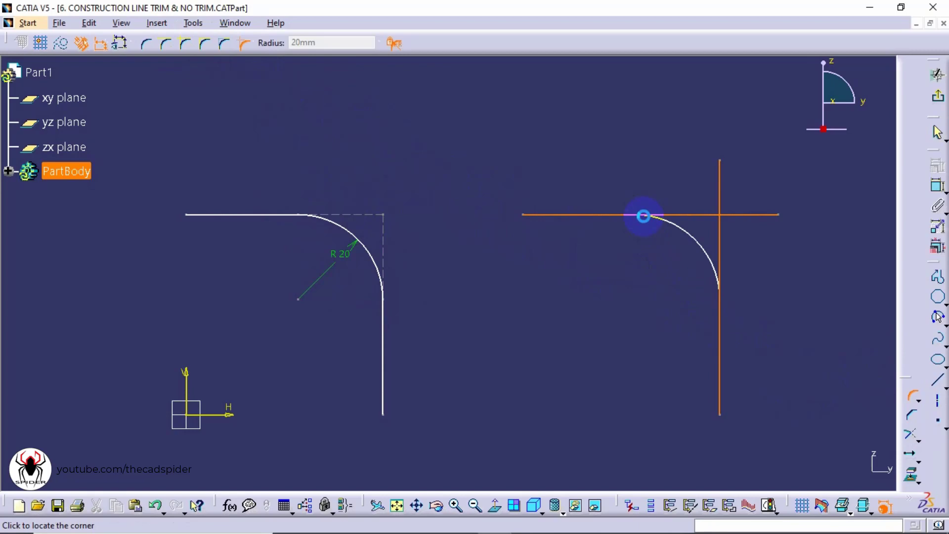
click(672, 262)
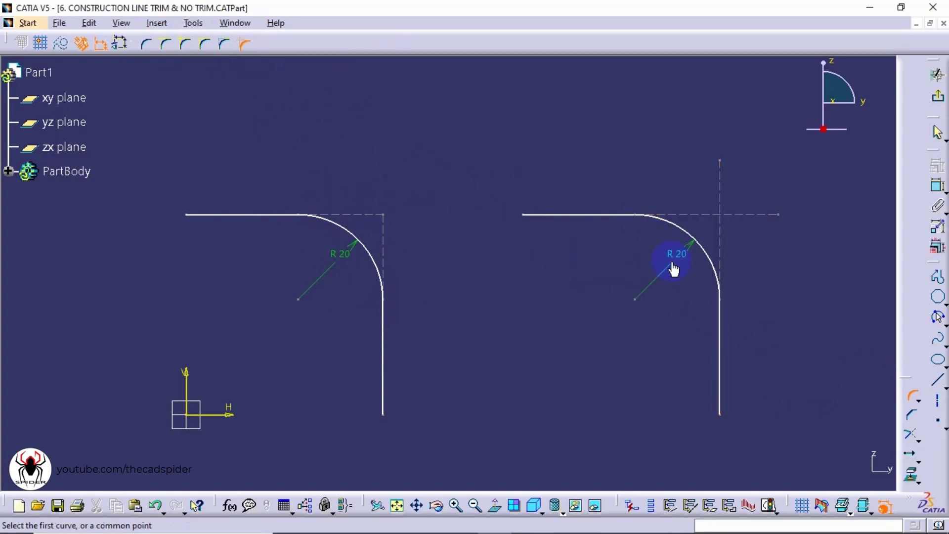
click(748, 221)
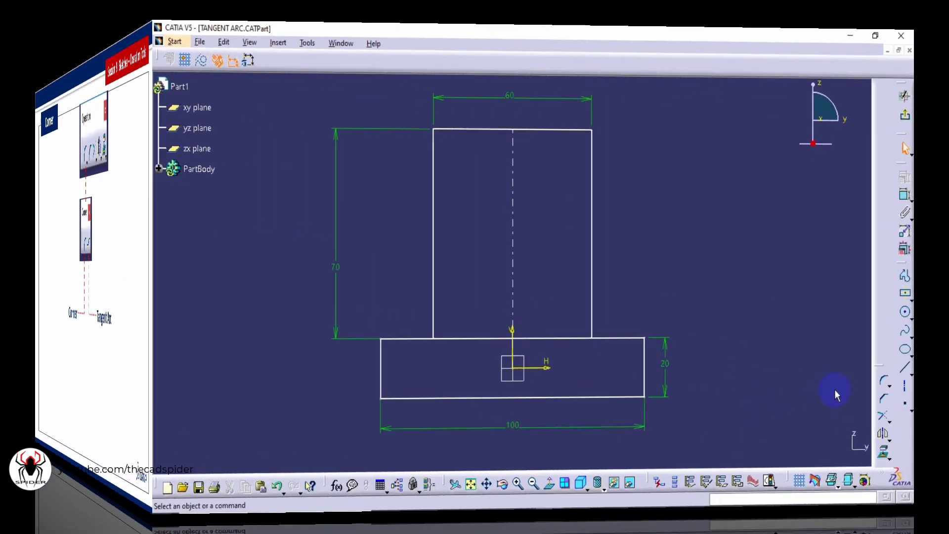
Create a 30 mm radius tangent arc from the upper rectangle's right edge to the base's upper-right corner, keeping that radius as the default
click(919, 414)
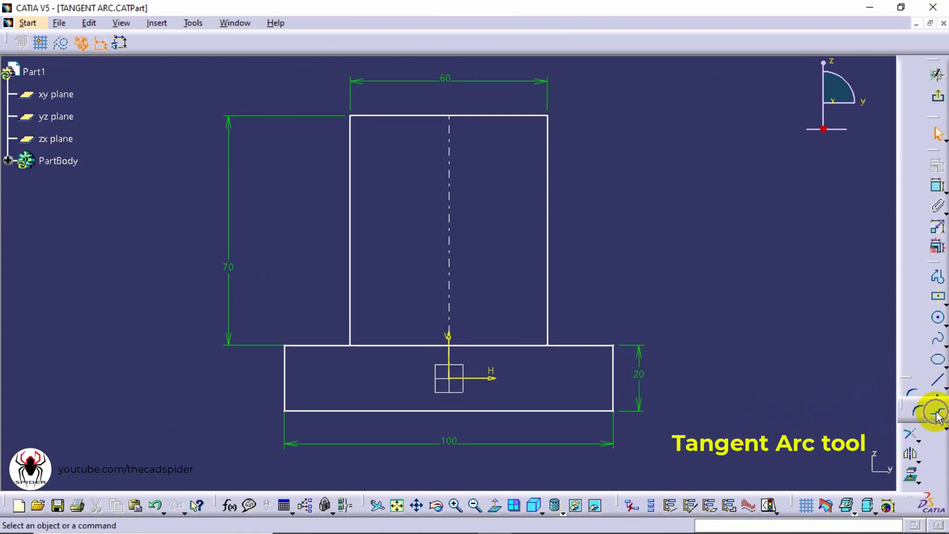
click(939, 418)
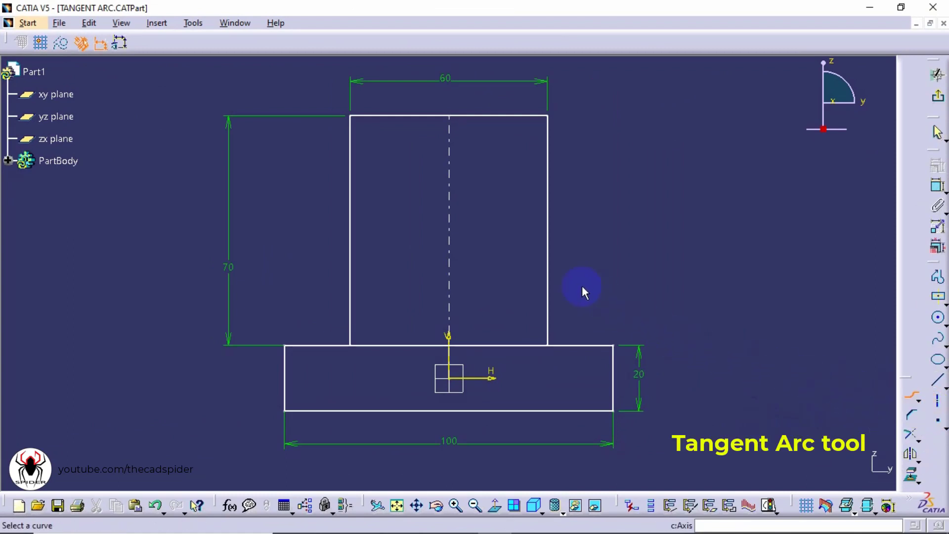
click(550, 265)
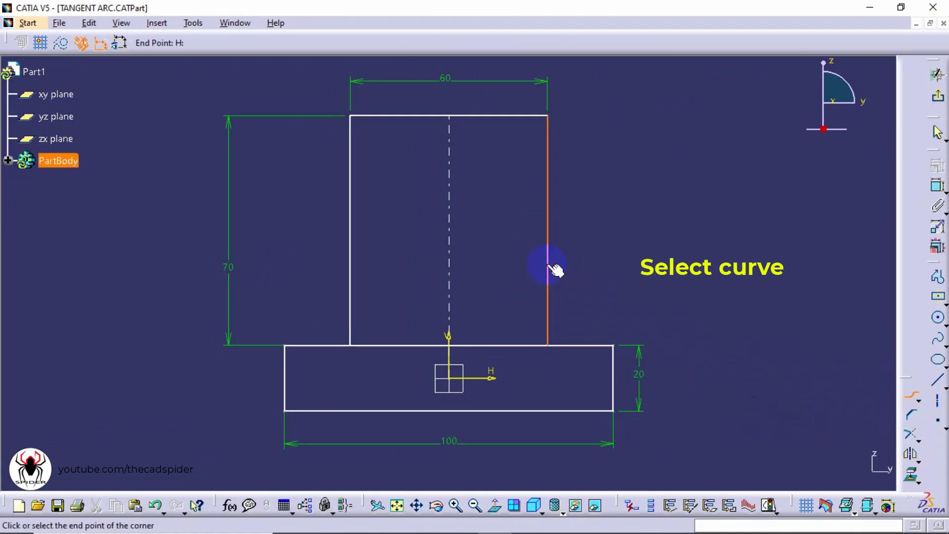
click(616, 347)
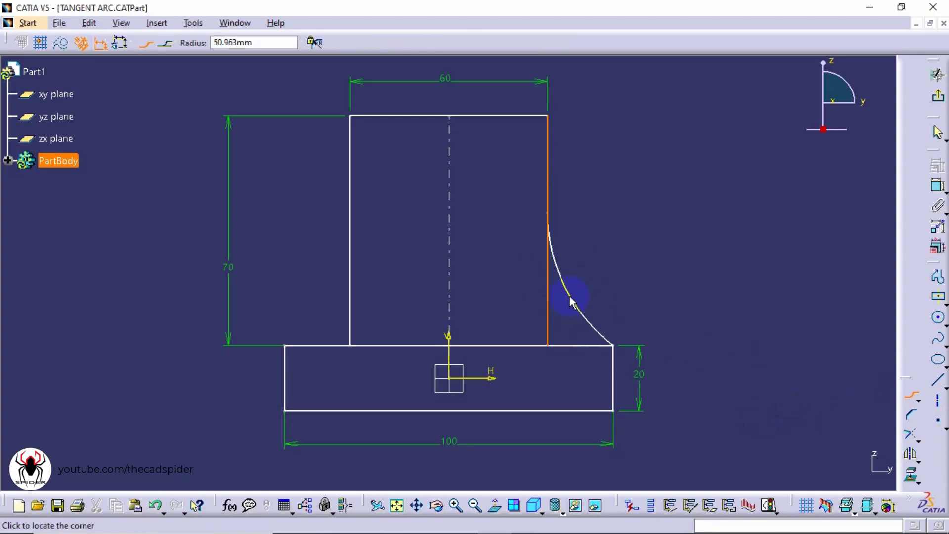
click(568, 289)
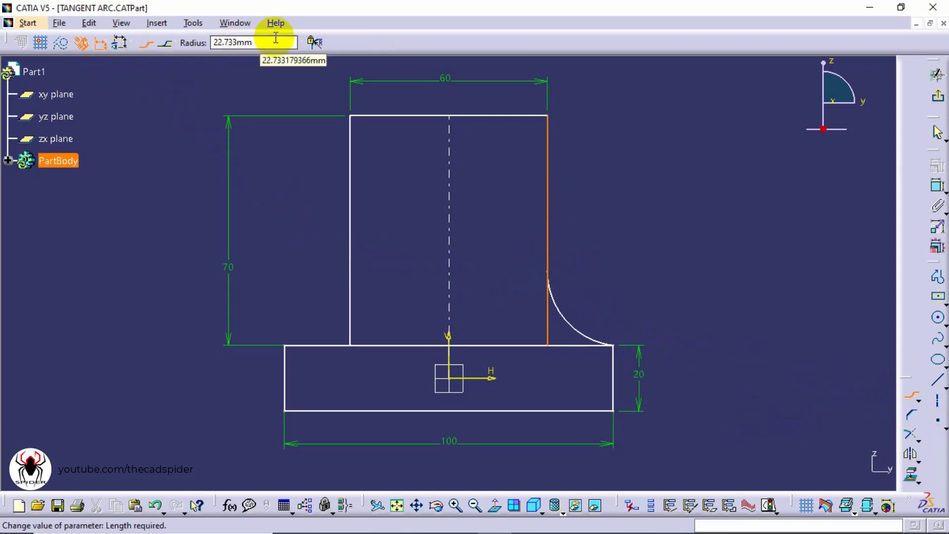
key(ctrl)
click(316, 44)
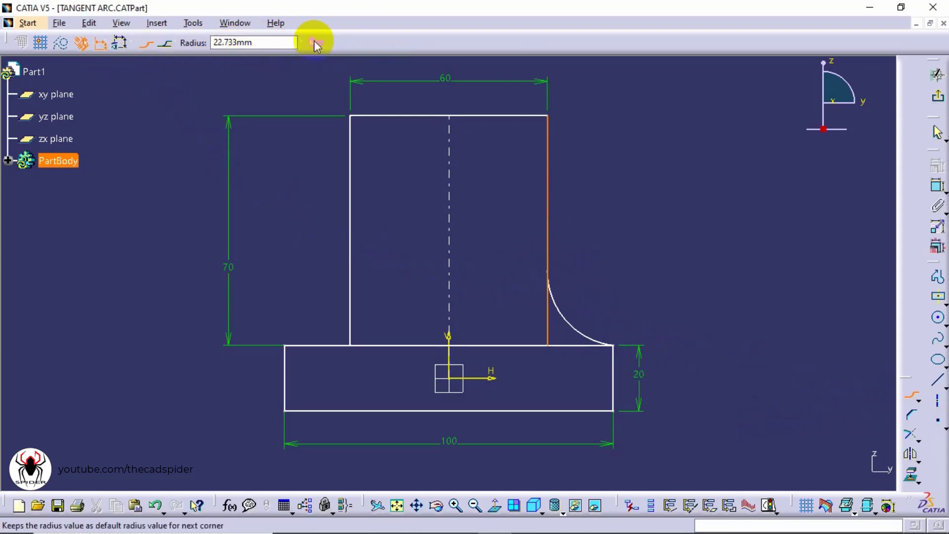
drag(265, 42, 202, 45)
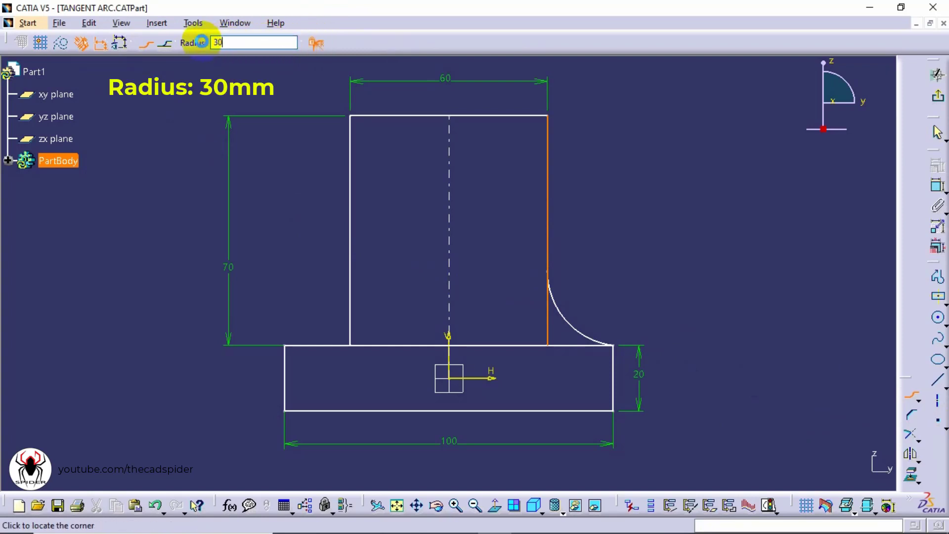
text(30)
key(Return)
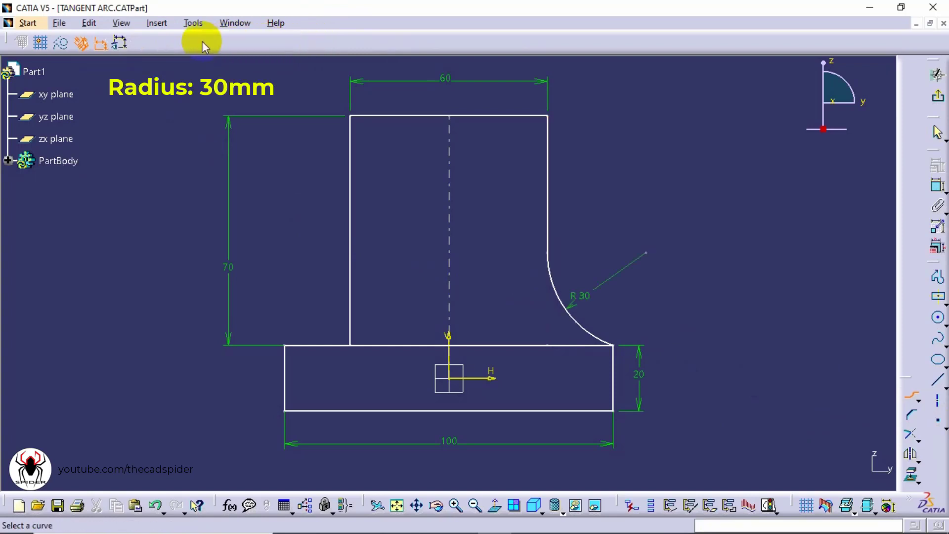
click(585, 298)
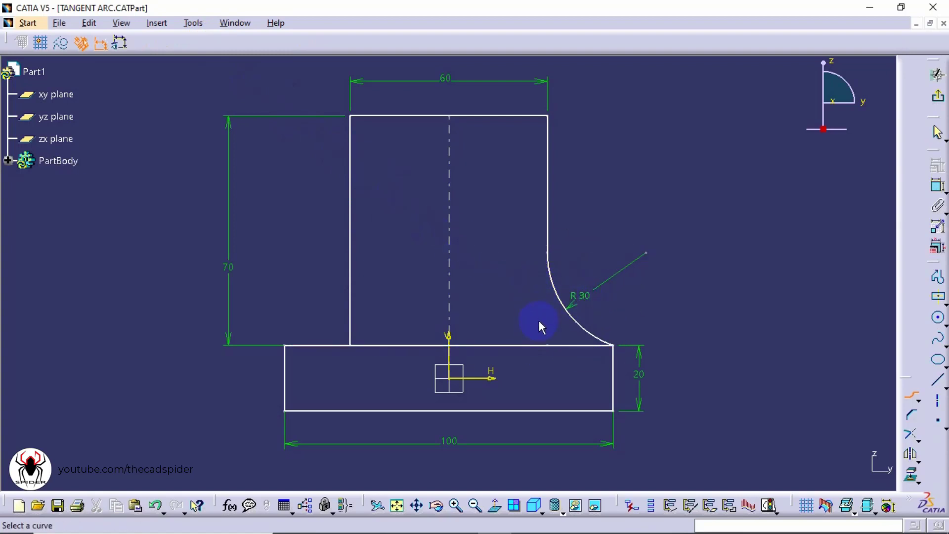
Create a tangent arc of the kept 30 mm radius from the upper rectangle's left edge to the base's upper-left corner without trimming
click(350, 272)
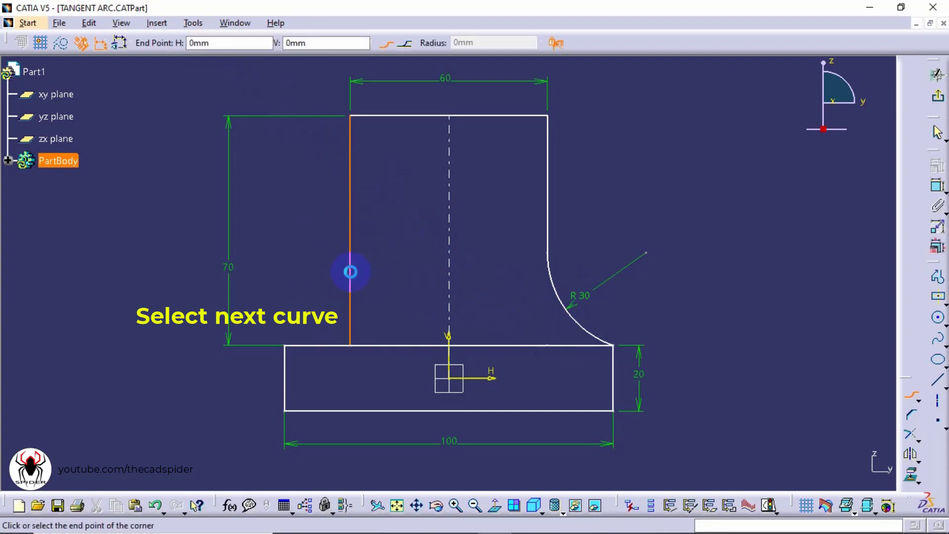
click(409, 44)
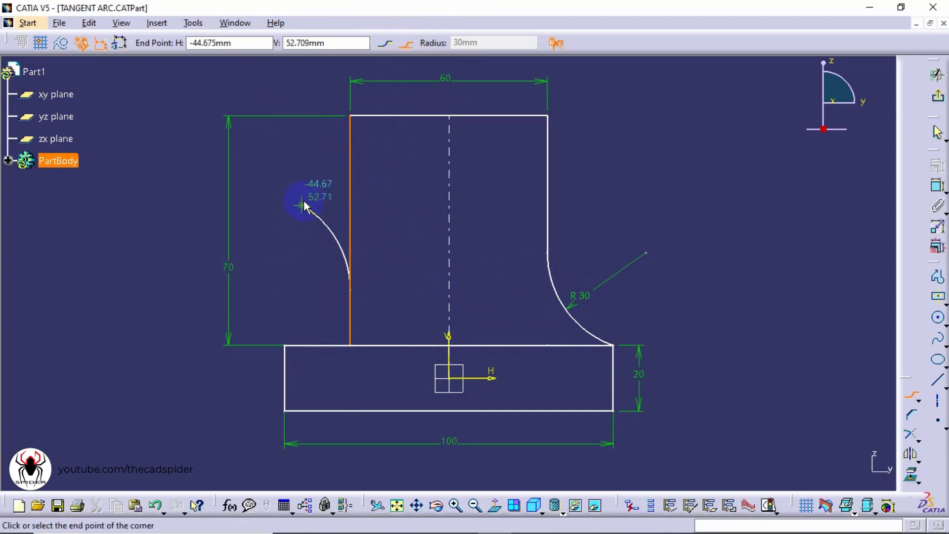
click(285, 345)
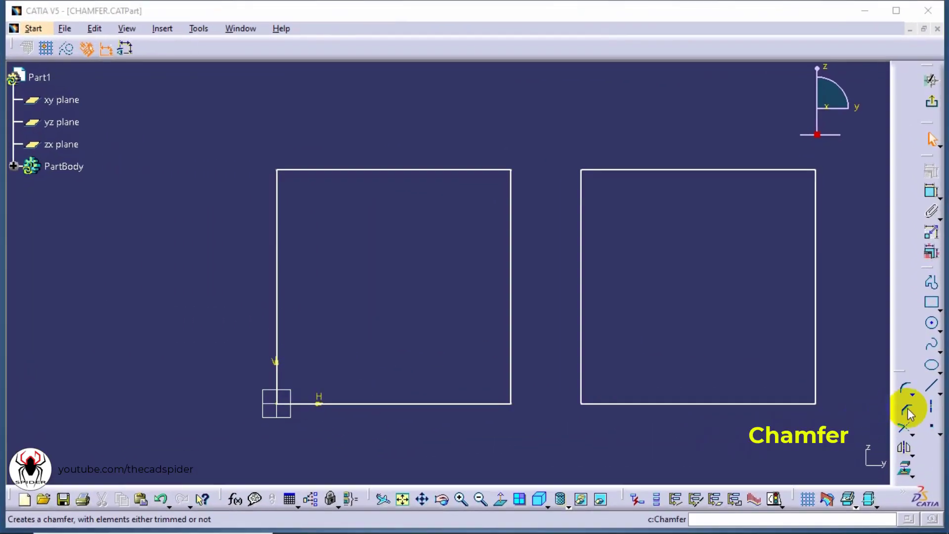
Select the first square's right and upper sides for a Trim All Elements chamfer defined by hypotenuse and angle
click(907, 410)
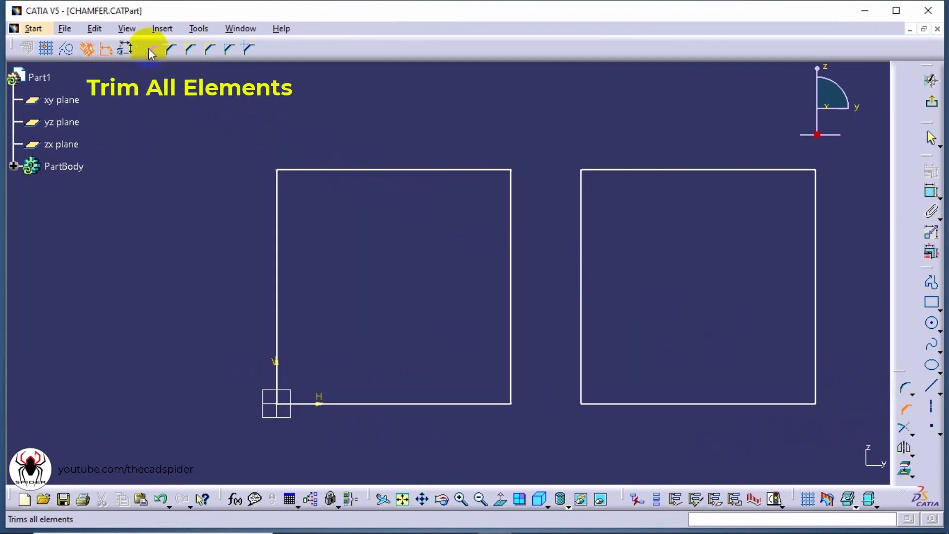
click(512, 234)
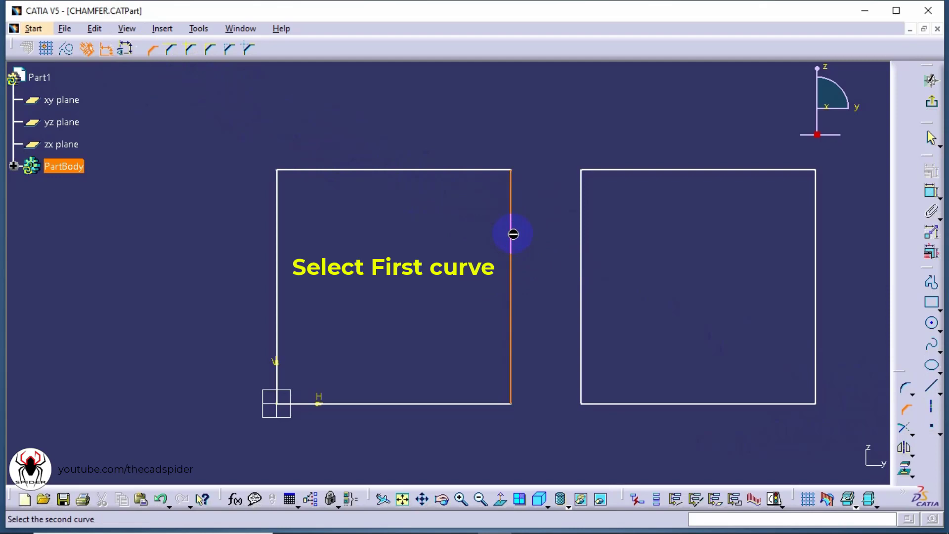
click(444, 170)
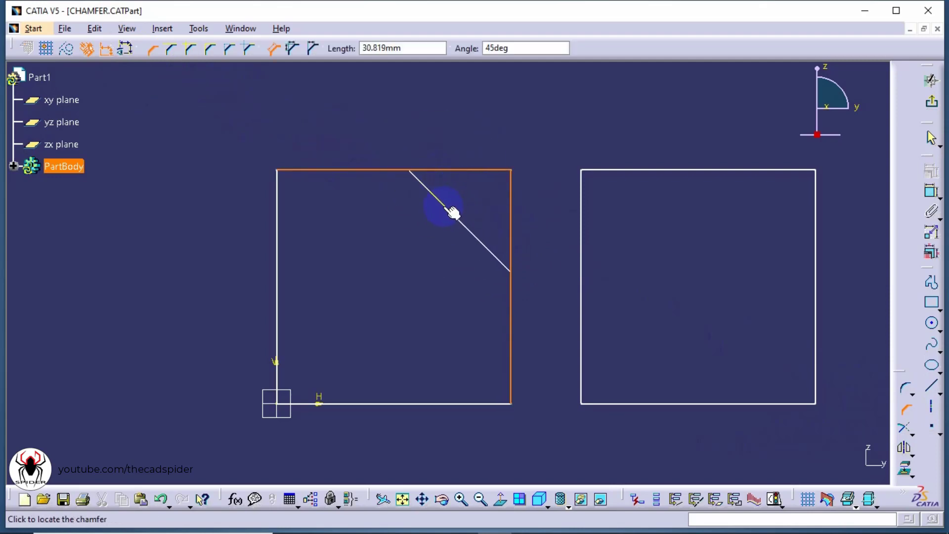
click(276, 49)
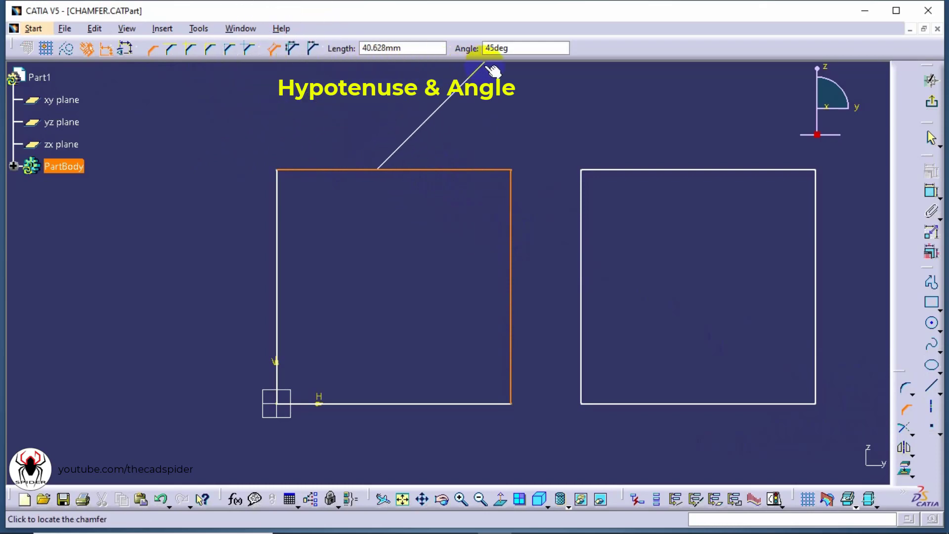
Set the chamfer angle to 60 degrees
double_click(483, 47)
text(6)
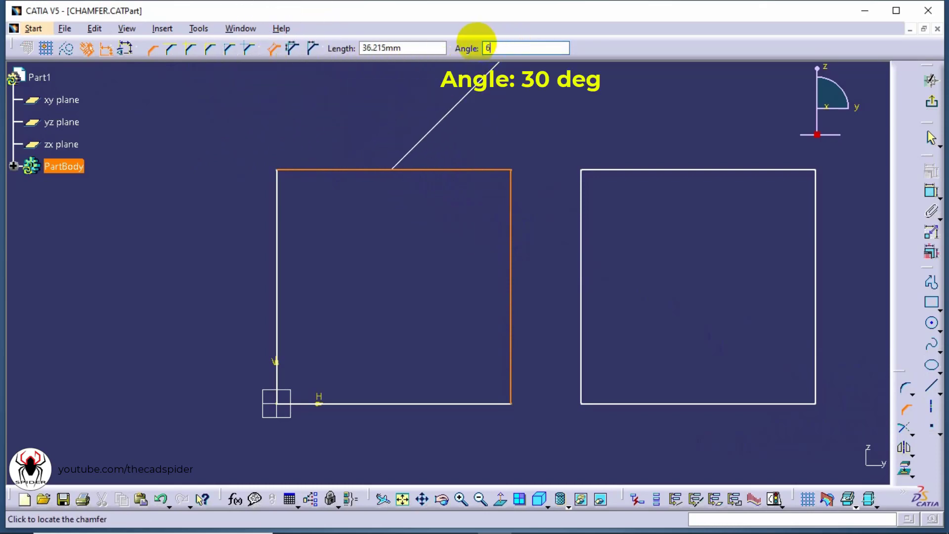
text(0)
key(Return)
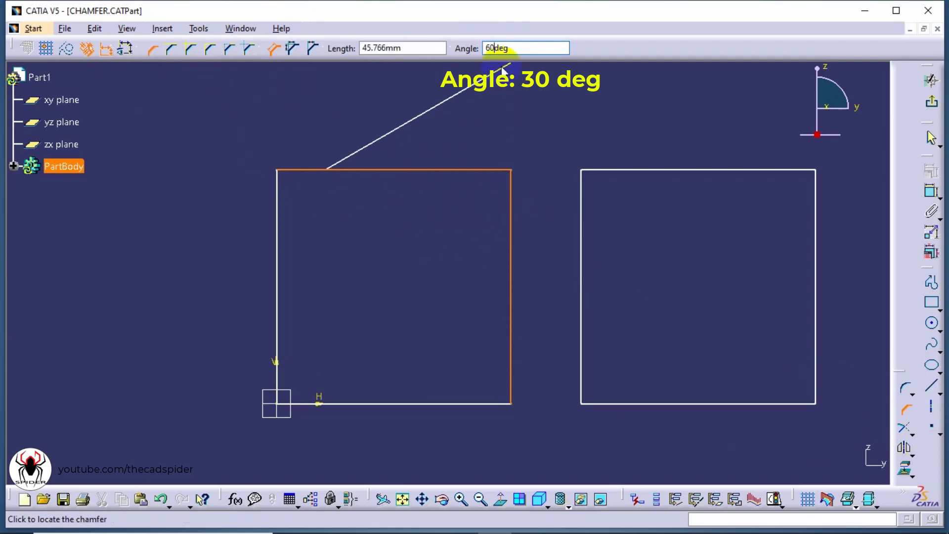
Create the first square's chamfer with a 30 degree angle and a 20 mm hypotenuse length
double_click(483, 47)
text(30)
key(Return)
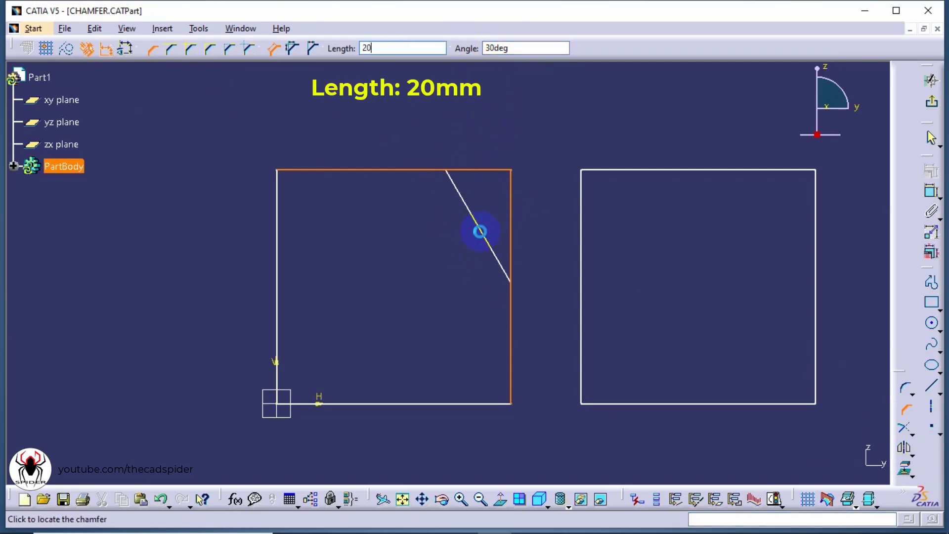
key(Return)
key(Escape)
Change the chamfer's angle constraint to 45 degrees and place its length and angle dimensions close to the chamfer
mouse_move(481, 241)
mouse_down()
mouse_move(534, 204)
mouse_move(460, 239)
mouse_move(467, 243)
mouse_up()
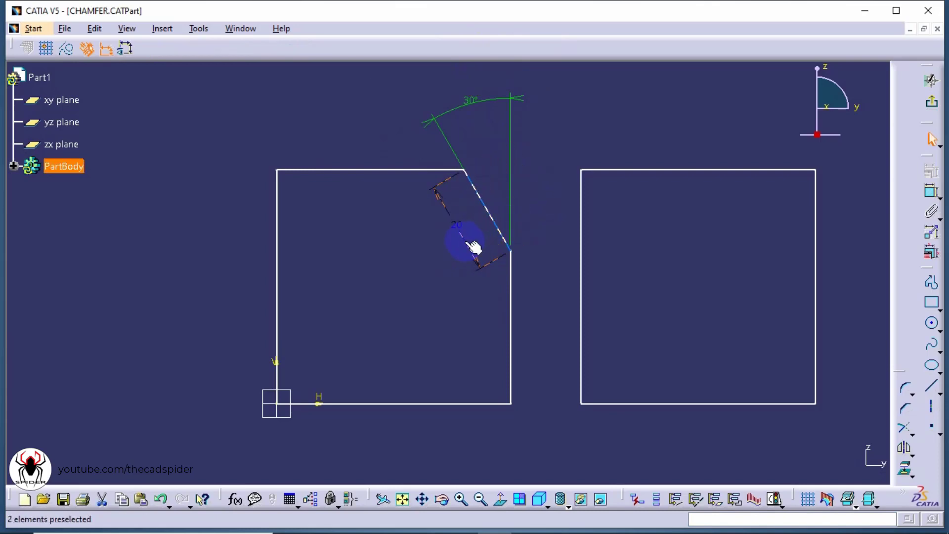
drag(472, 112, 483, 131)
double_click(487, 132)
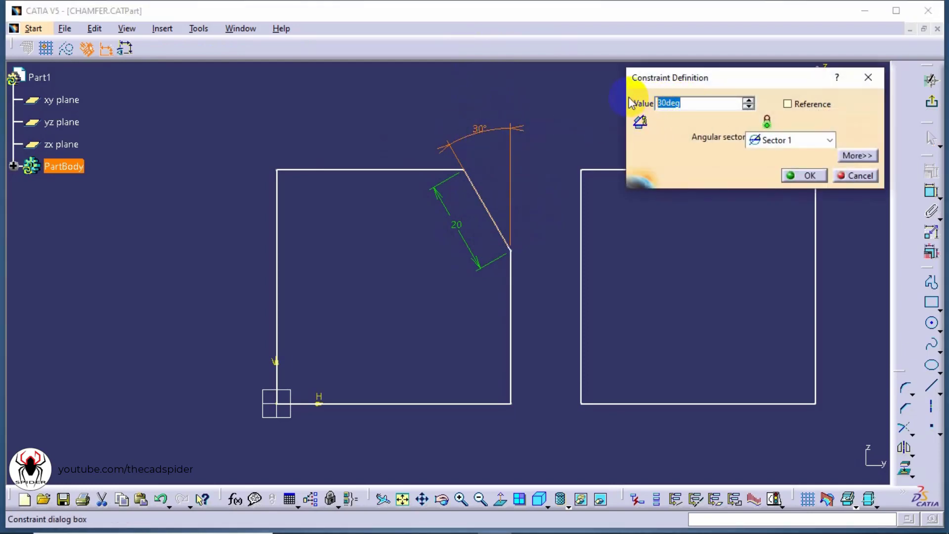
text(45)
key(Return)
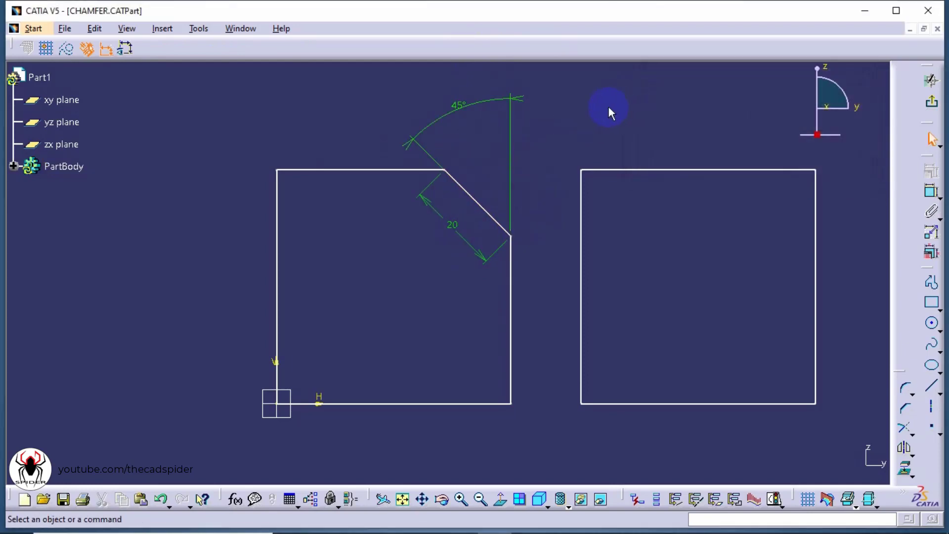
drag(481, 102, 499, 174)
click(559, 200)
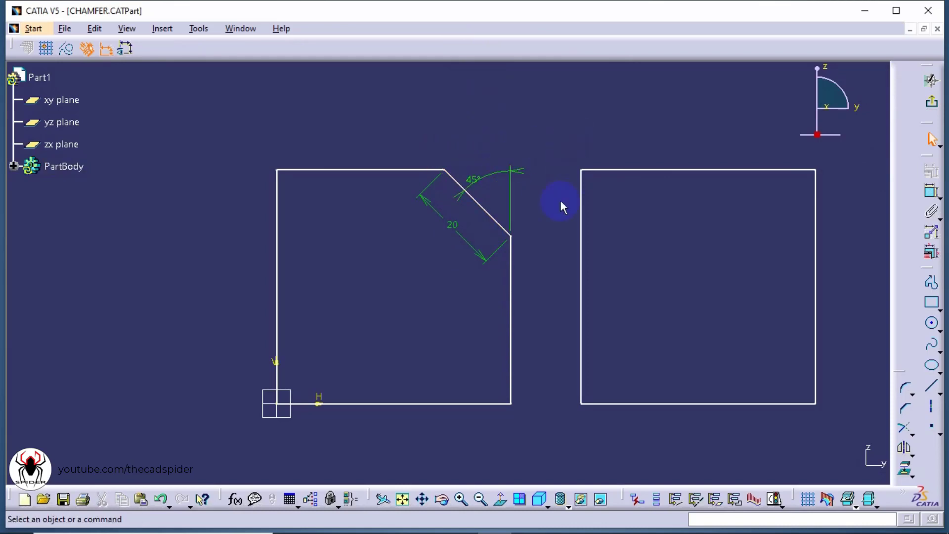
Chamfer the second square's upper-right corner by first and second length, using 10 mm on the right side and 20 mm on the upper side
mouse_move(560, 199)
middle_down()
mouse_move(557, 189)
mouse_move(564, 227)
middle_up()
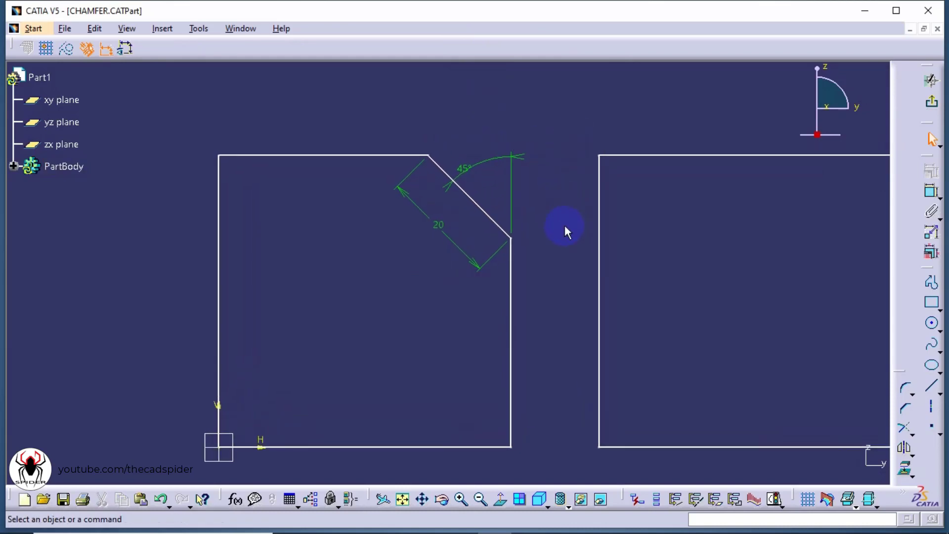
click(906, 410)
middle_drag(816, 329, 572, 367)
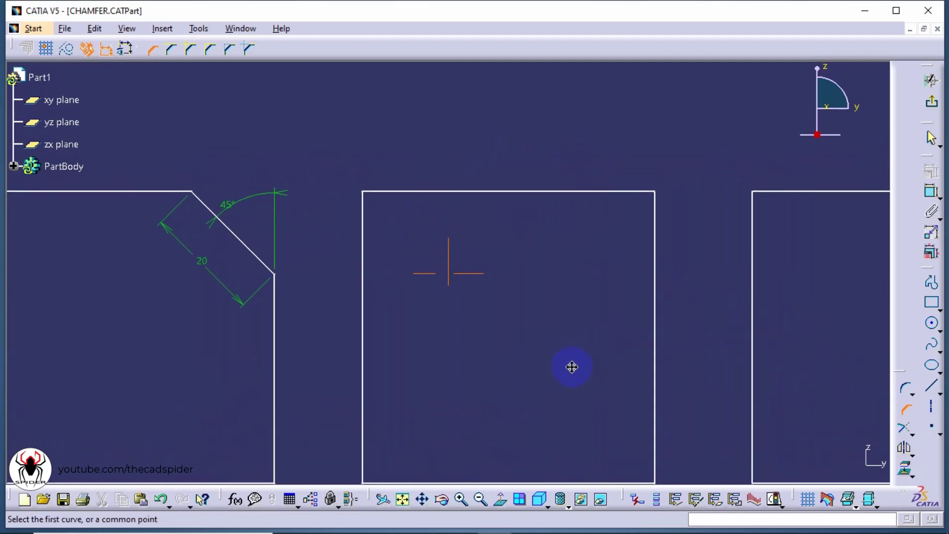
click(652, 241)
click(584, 192)
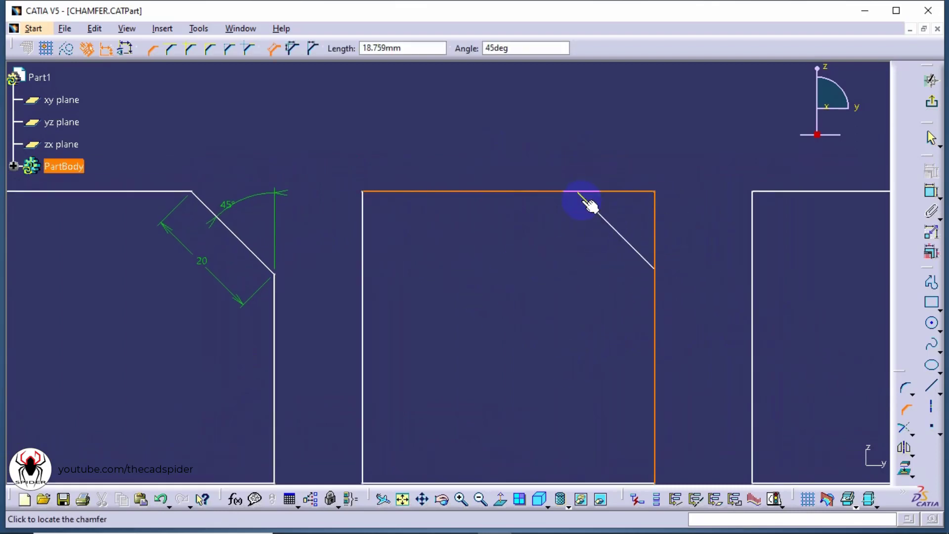
click(294, 49)
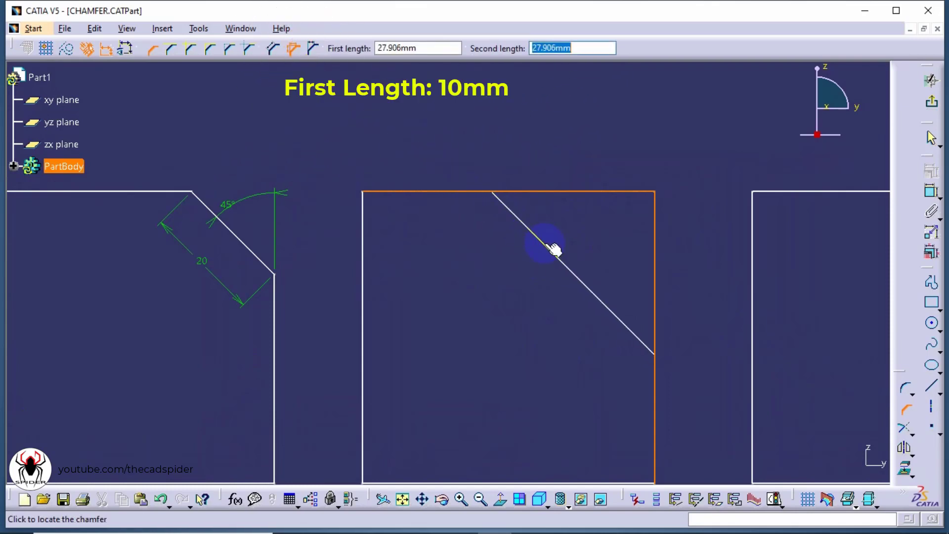
text(10)
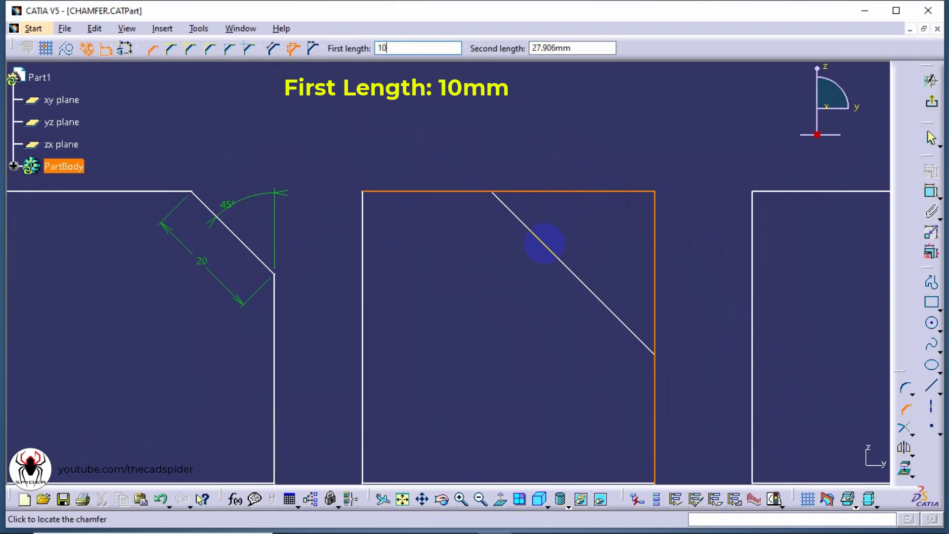
key(Tab)
text(20)
key(Return)
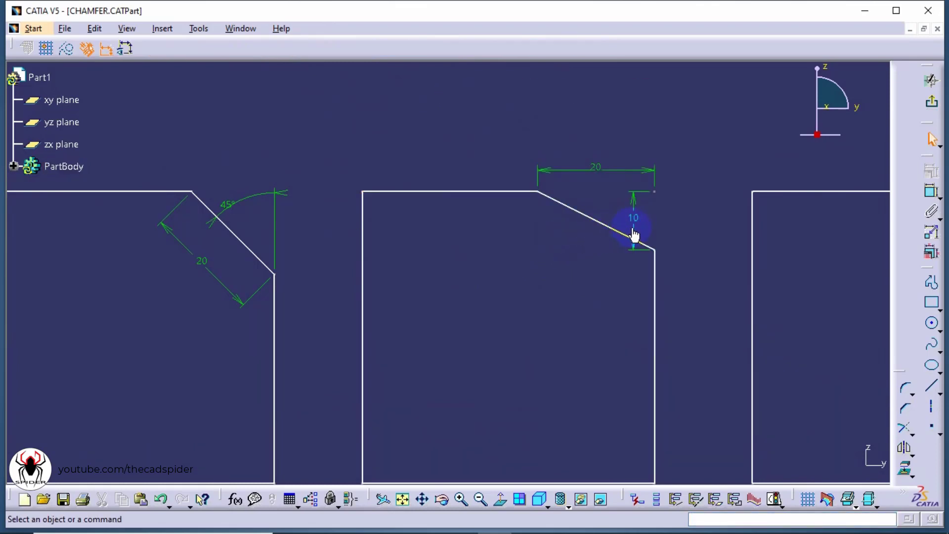
Move the second chamfer's 10 mm dimension outside the square, just beyond its right side
drag(634, 235, 690, 237)
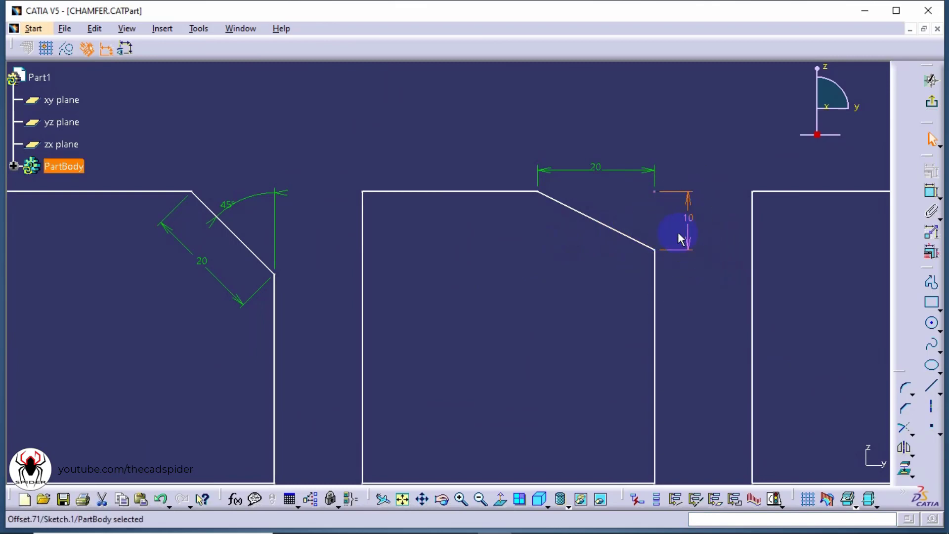
click(604, 172)
click(578, 286)
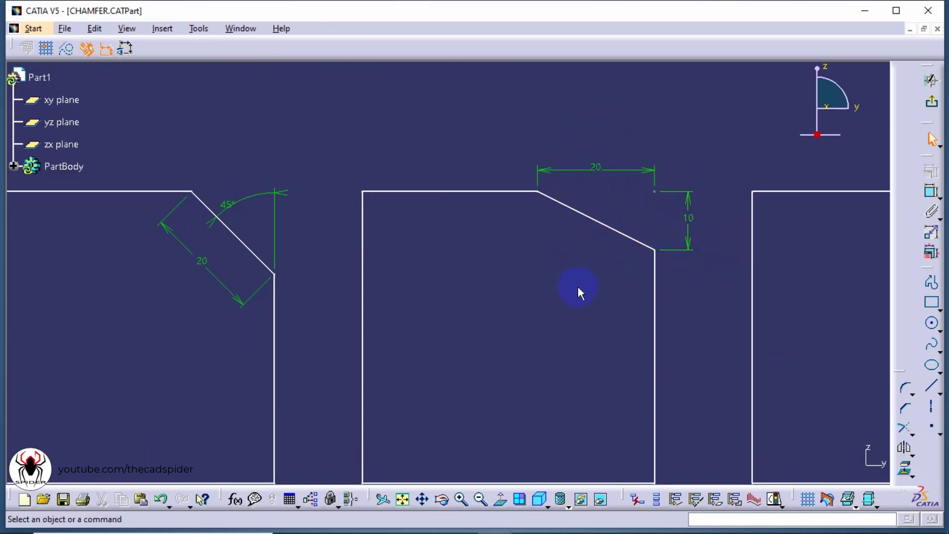
Chamfer the third square's upper-right corner by first length and angle, using 20 mm on the right side and 60 degrees
click(905, 409)
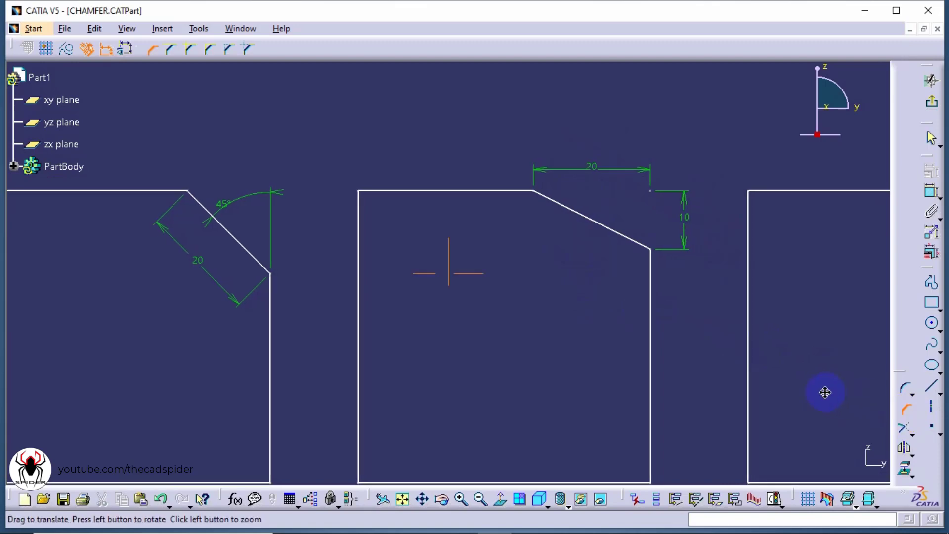
mouse_move(824, 392)
middle_down()
mouse_move(568, 379)
mouse_move(493, 428)
middle_up()
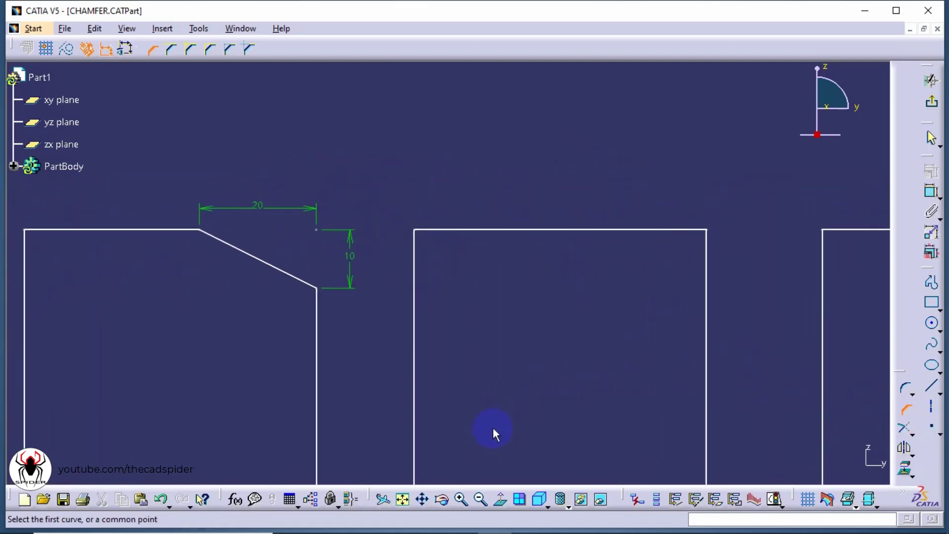
click(705, 330)
click(649, 230)
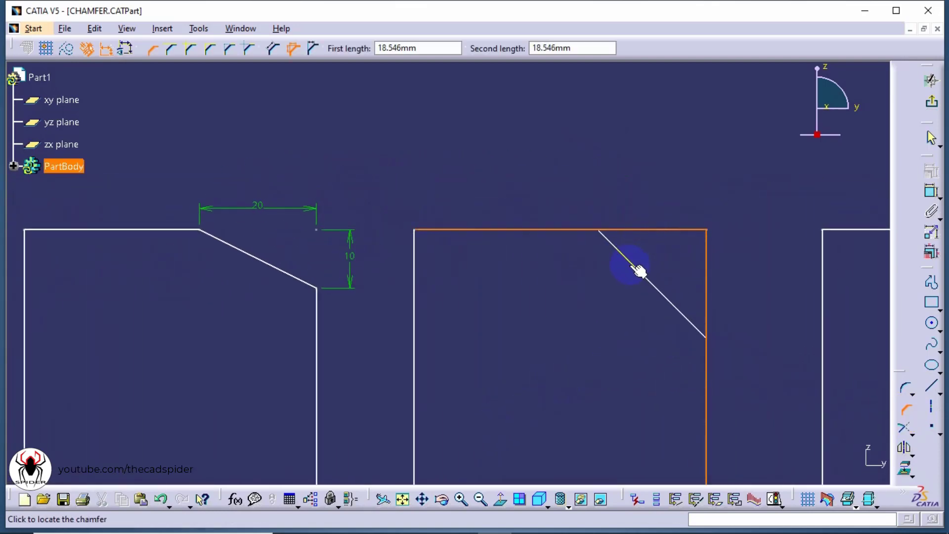
click(314, 50)
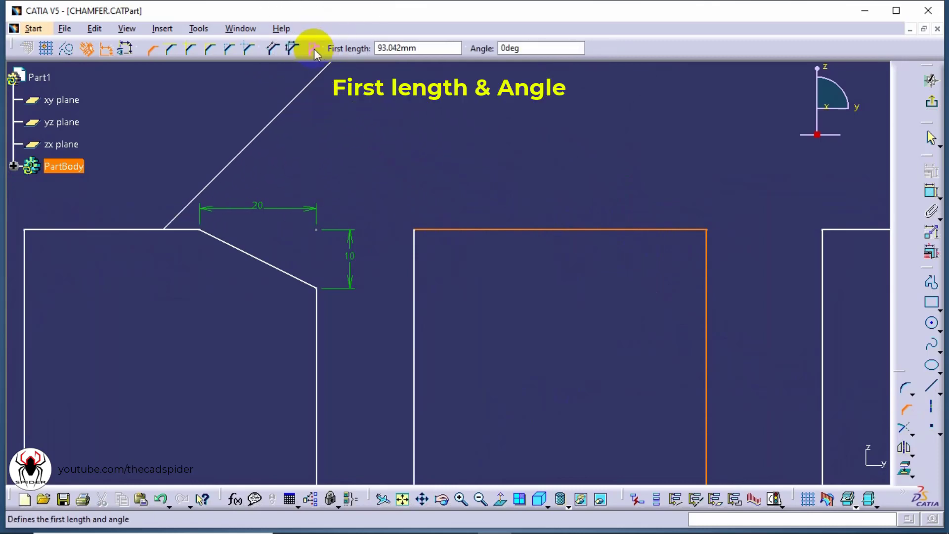
click(426, 51)
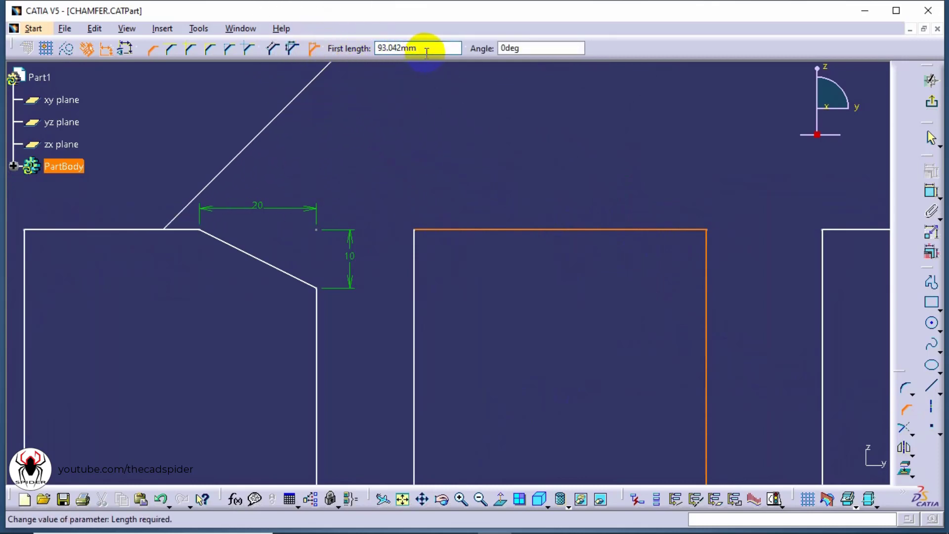
double_click(514, 48)
text(6)
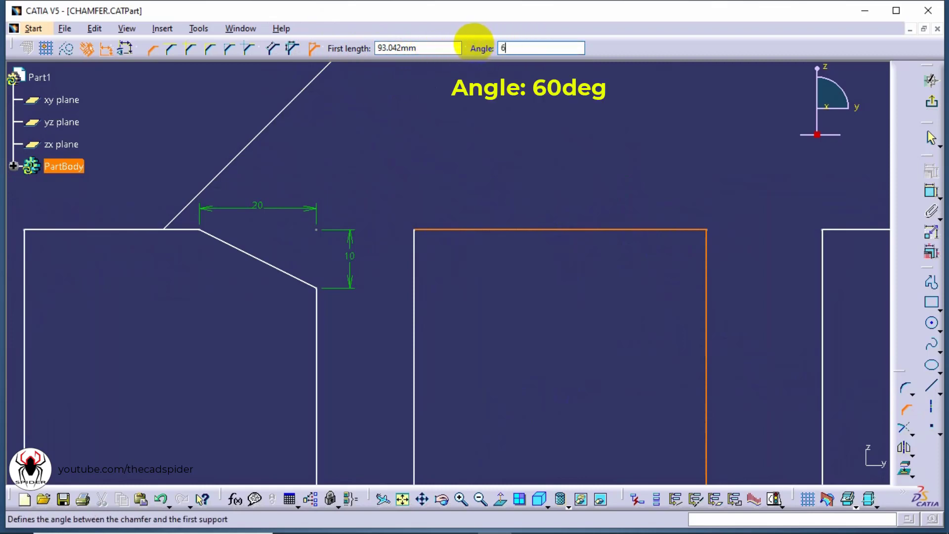
text(0)
key(Return)
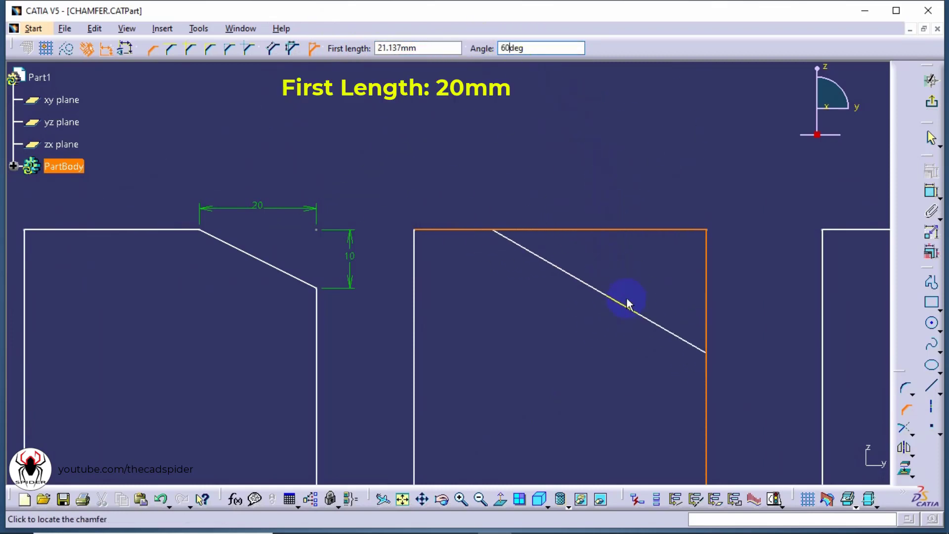
key(Tab)
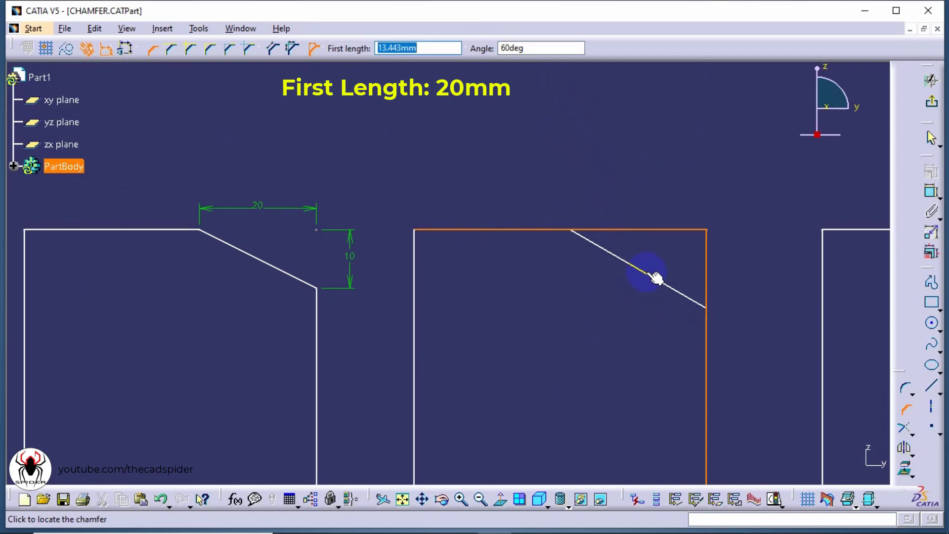
text(20)
key(Return)
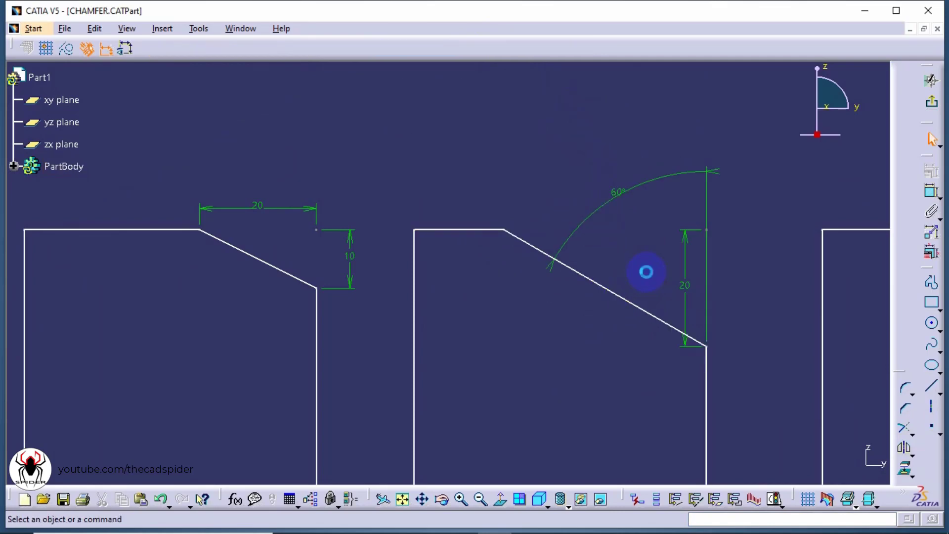
Move the third chamfer's 20 mm dimension outside the square's right side and its angle dimension close to the chamfer
drag(678, 312, 743, 314)
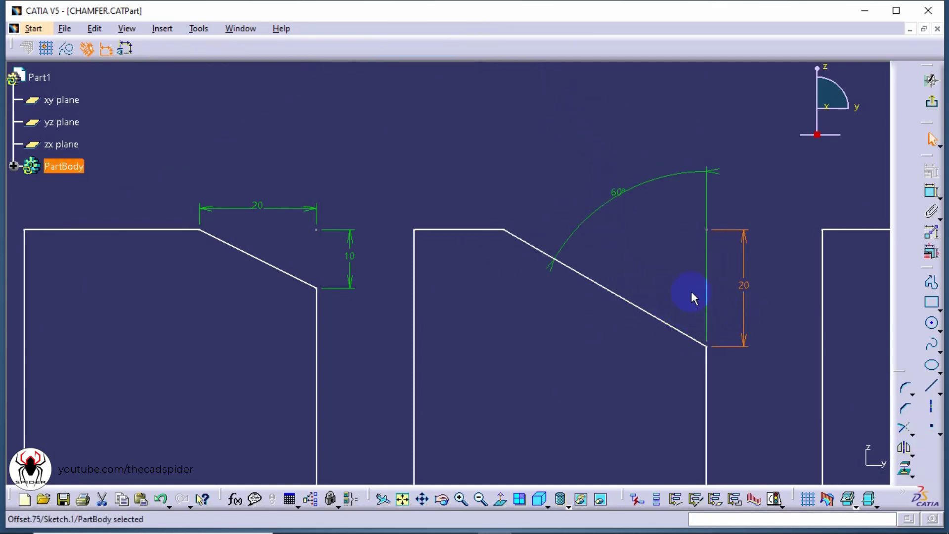
click(695, 297)
drag(689, 185, 691, 292)
click(699, 307)
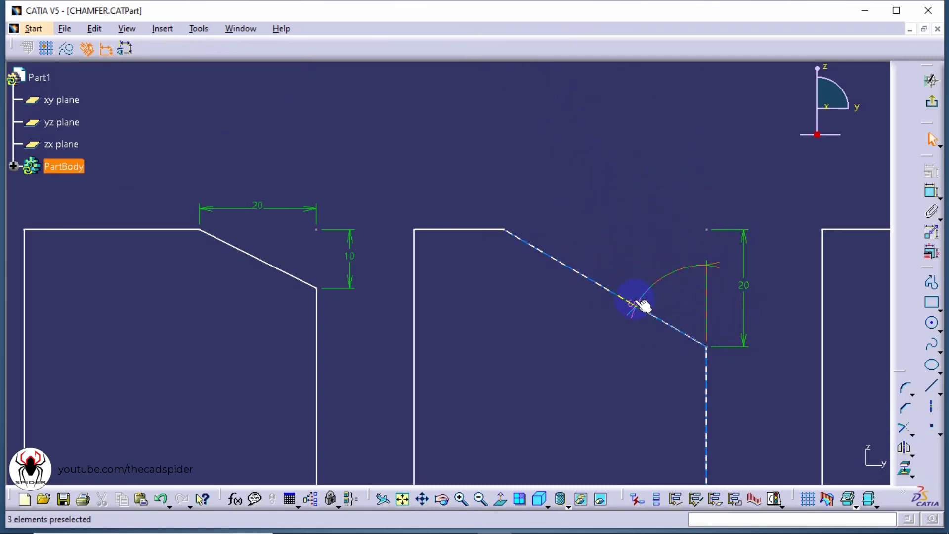
drag(637, 303, 663, 283)
Set the third chamfer's angle constraint to 45 degrees
double_click(663, 282)
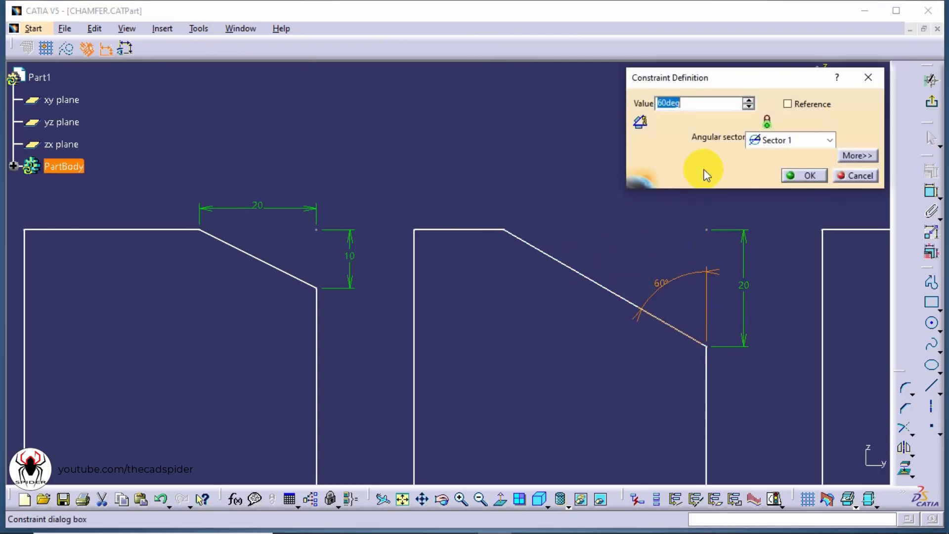
text(45)
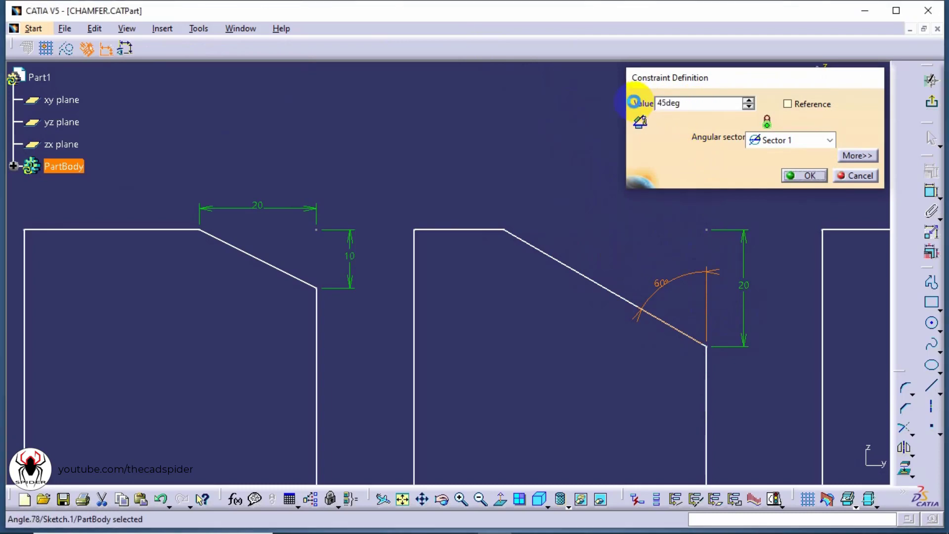
key(Return)
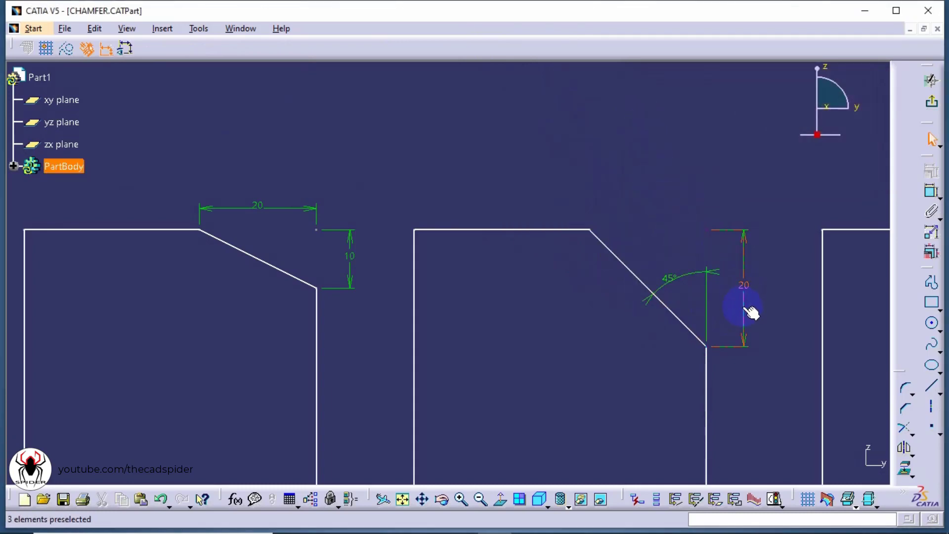
Set the third chamfer's length constraint to 15 mm and move its angle dimension back into the cut-off corner
double_click(746, 285)
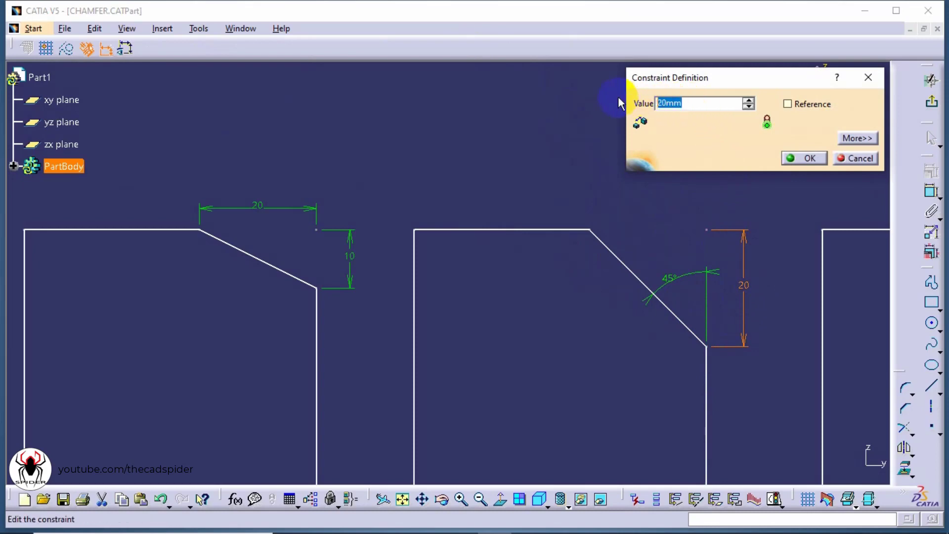
text(15)
key(Return)
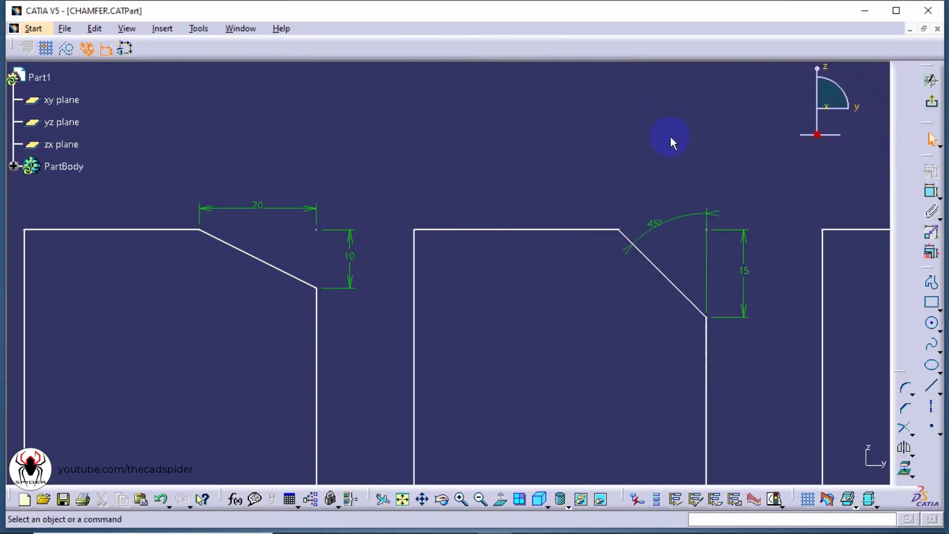
mouse_move(698, 225)
mouse_down()
mouse_move(647, 163)
mouse_move(684, 256)
mouse_up()
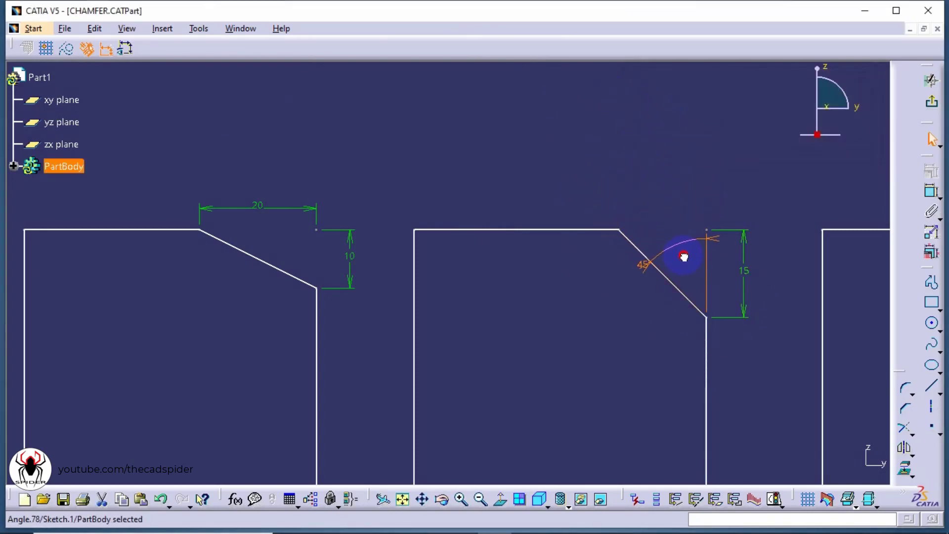
click(719, 194)
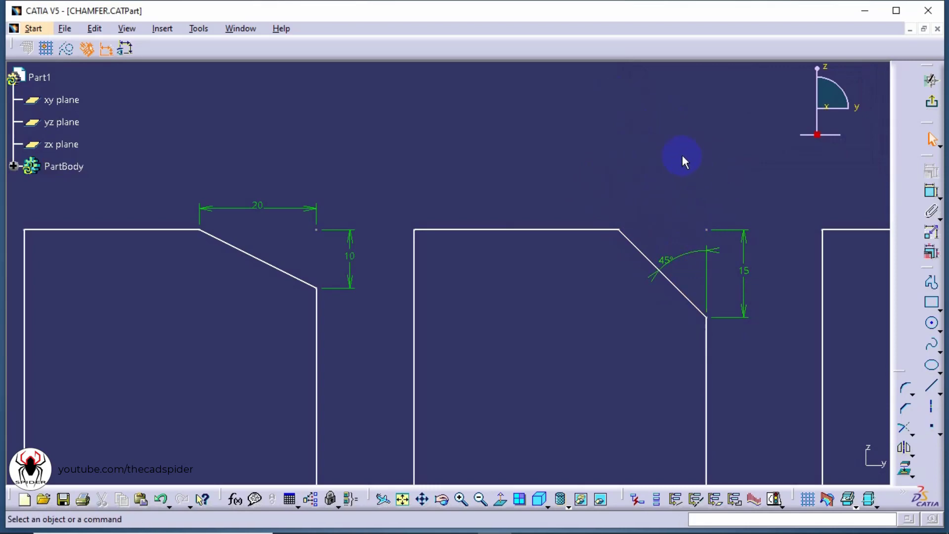
ctrl+middle_drag(682, 155, 625, 233)
click(678, 168)
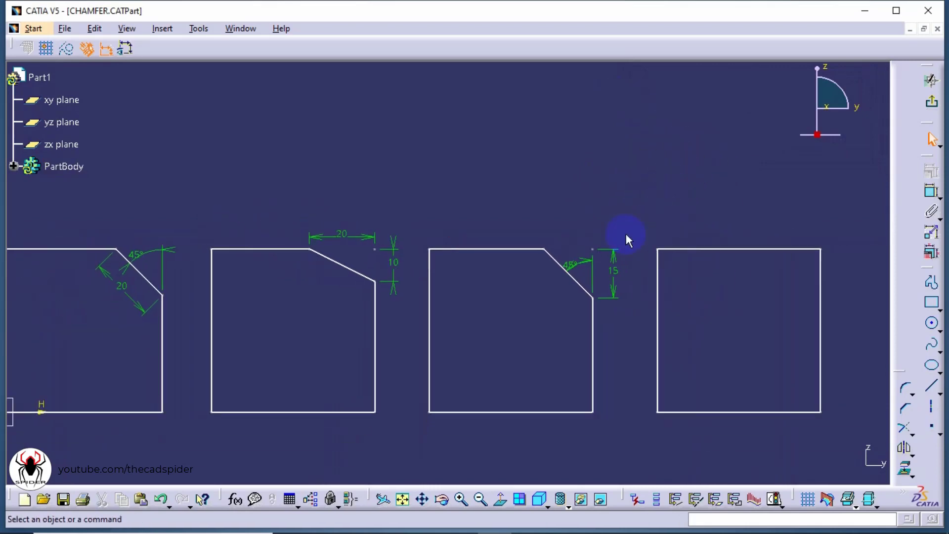
middle_drag(536, 291, 702, 294)
mouse_move(702, 295)
ctrl+middle_down()
mouse_move(697, 301)
mouse_move(700, 279)
mouse_move(656, 278)
ctrl+middle_up()
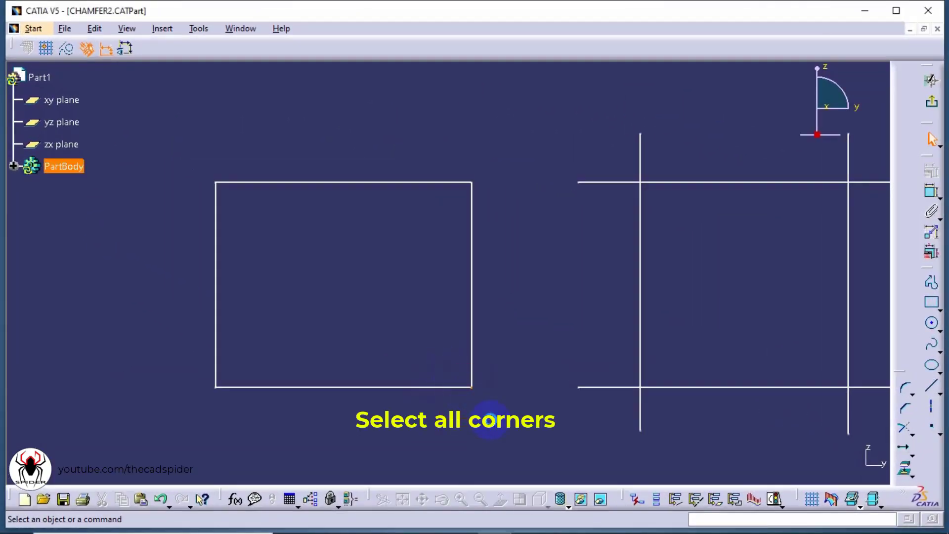
Chamfer all four corners of the rectangle in CHAMFER2 at once with a 10 mm first length and a 45 degree angle
click(471, 387)
ctrl+click(471, 182)
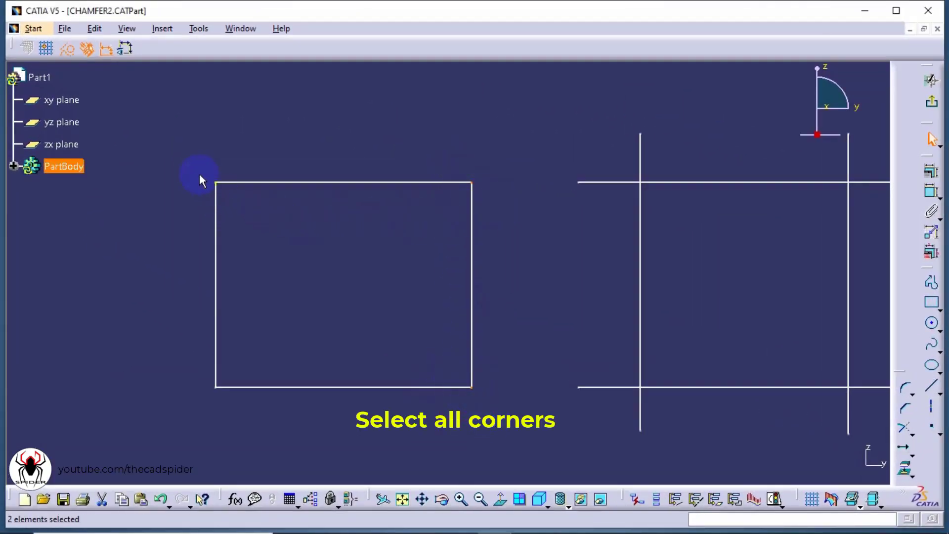
ctrl+drag(199, 174, 246, 212)
ctrl+drag(191, 351, 239, 408)
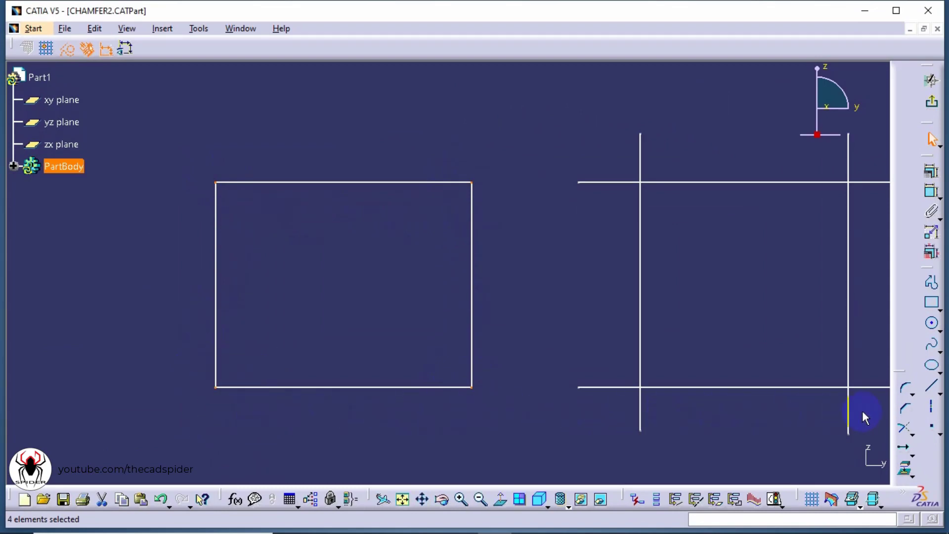
click(906, 412)
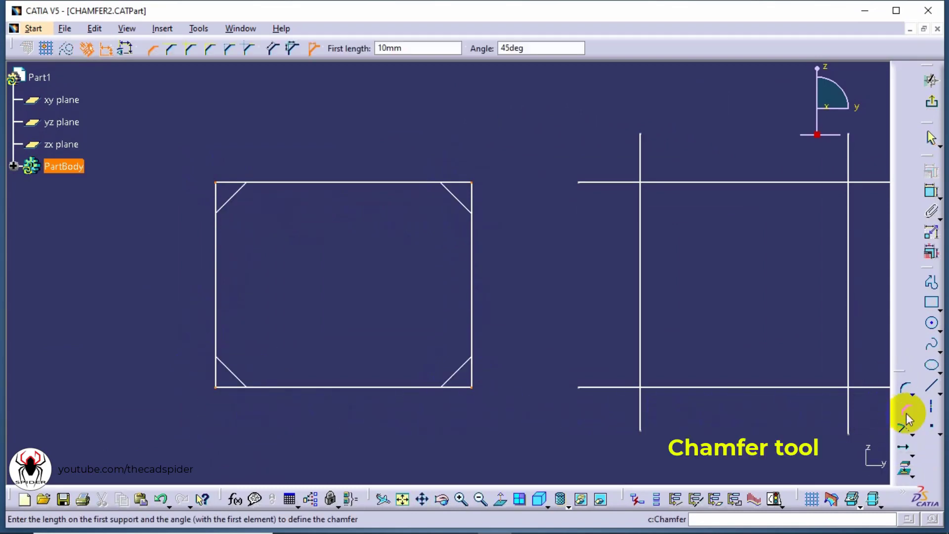
click(382, 49)
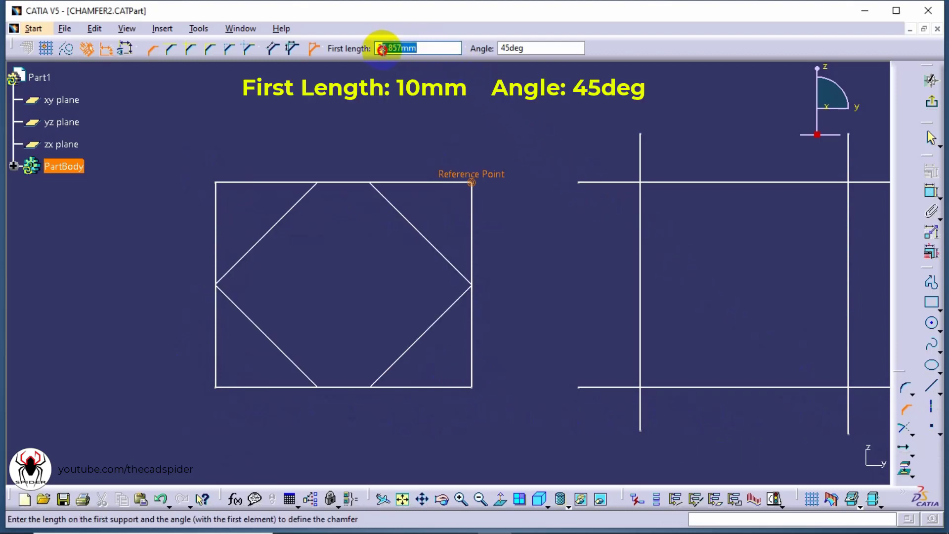
text(10)
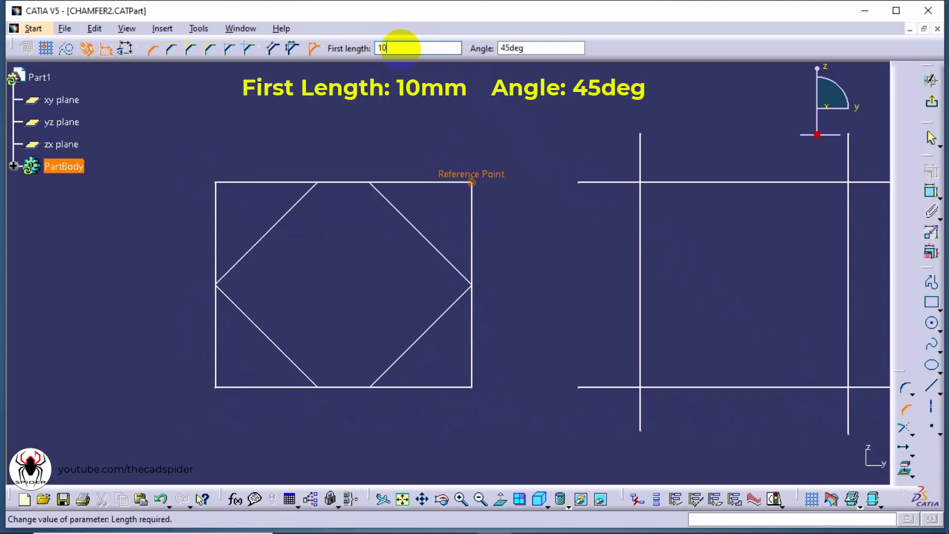
key(Return)
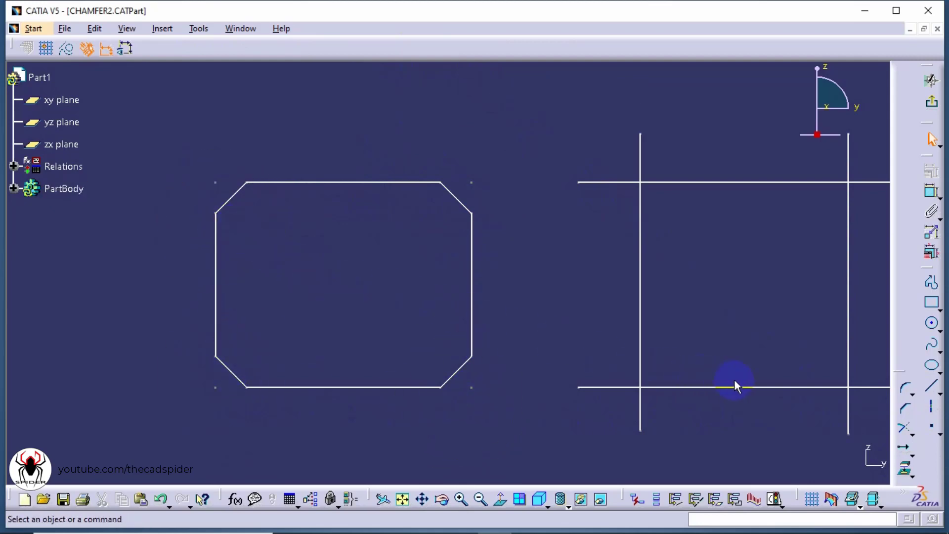
Chamfer the first crossing-line frame's upper-left corner at 45 degrees with Trim First Element, picking the vertical line first and the horizontal line second
click(905, 408)
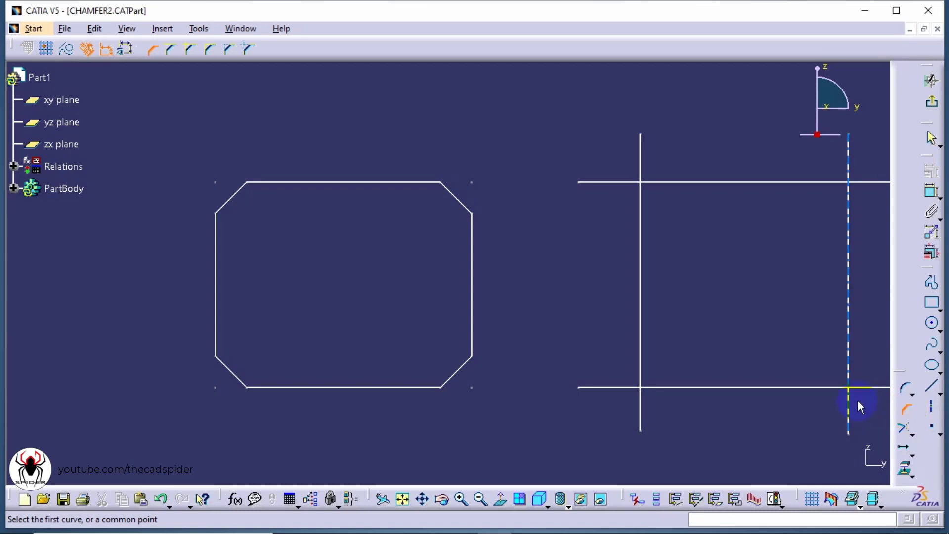
click(171, 49)
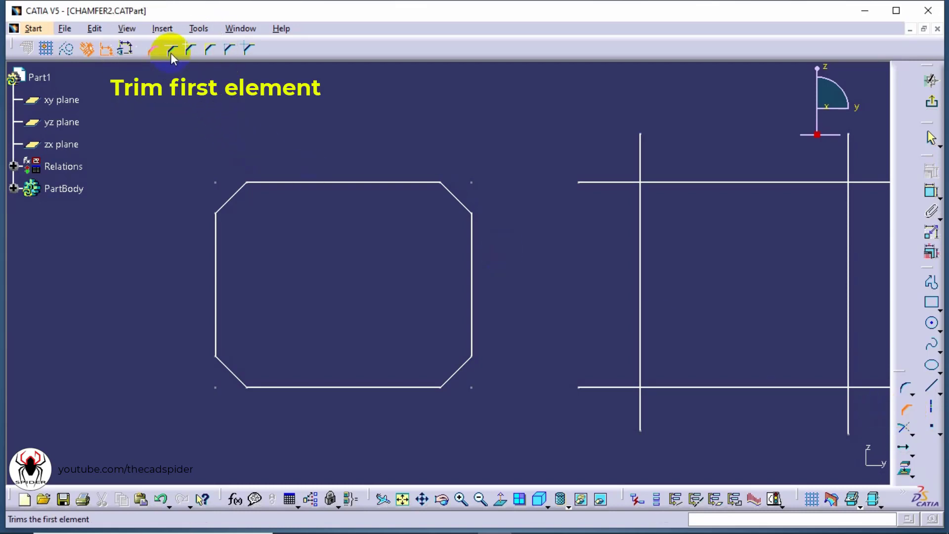
mouse_move(572, 221)
middle_down()
mouse_move(392, 244)
mouse_move(290, 237)
middle_up()
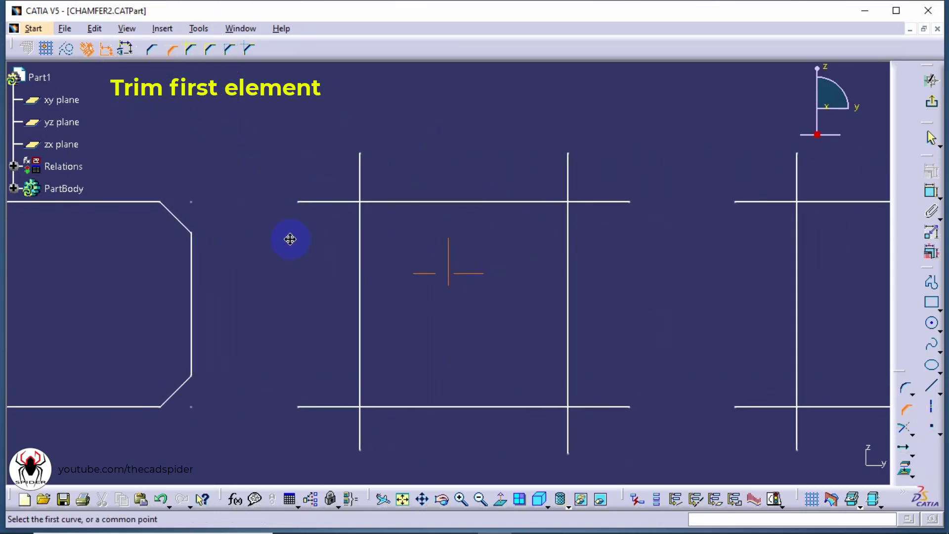
click(356, 229)
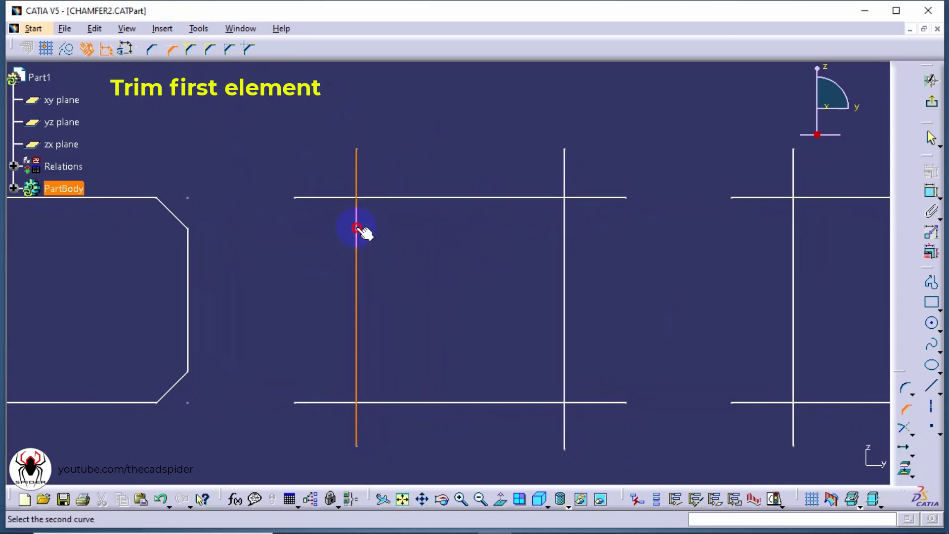
click(385, 198)
key(Tab)
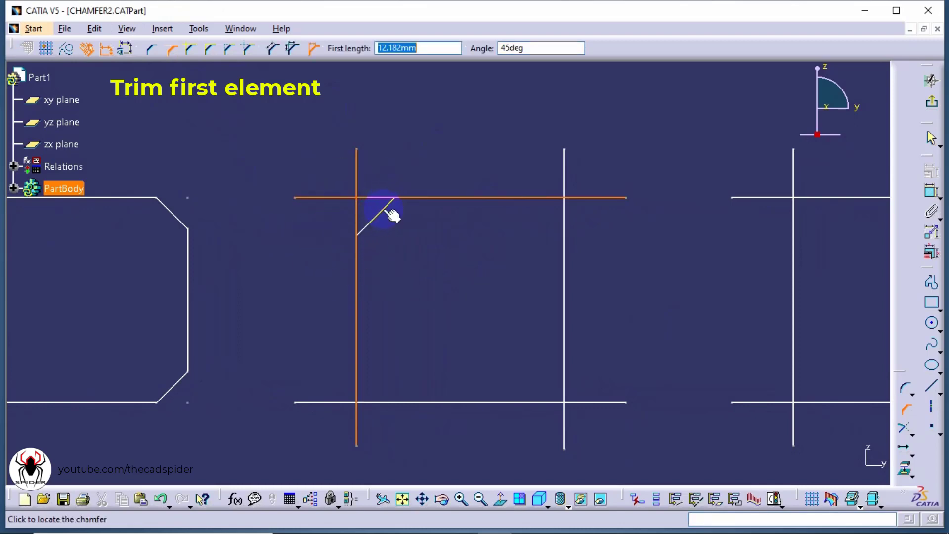
click(390, 210)
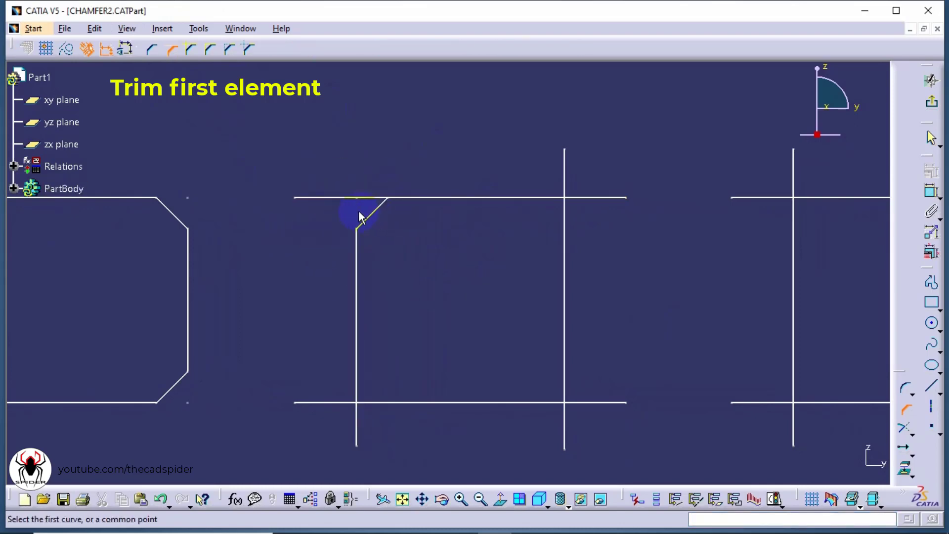
click(357, 210)
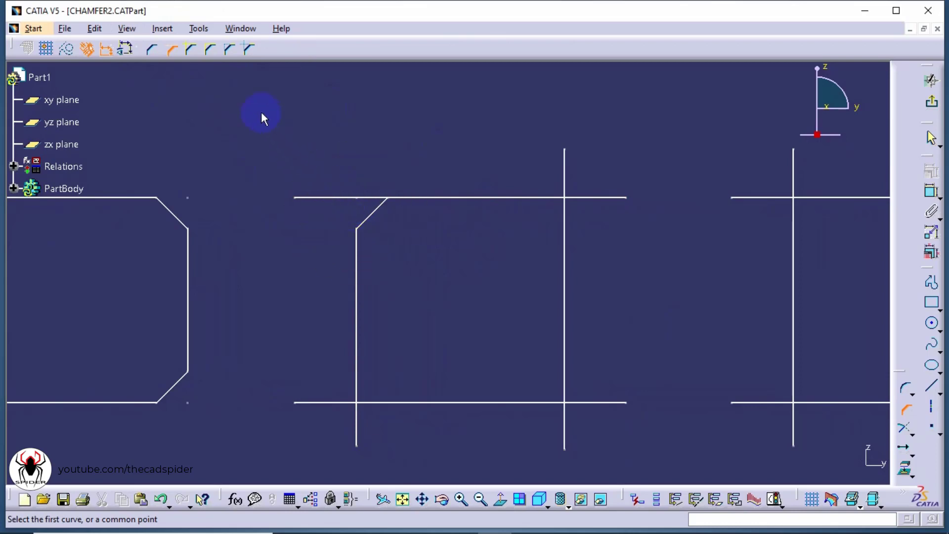
Chamfer the first crossing-line frame's upper-right corner at 45 degrees with No Trim, picking the horizontal line and the vertical line
click(192, 51)
click(192, 53)
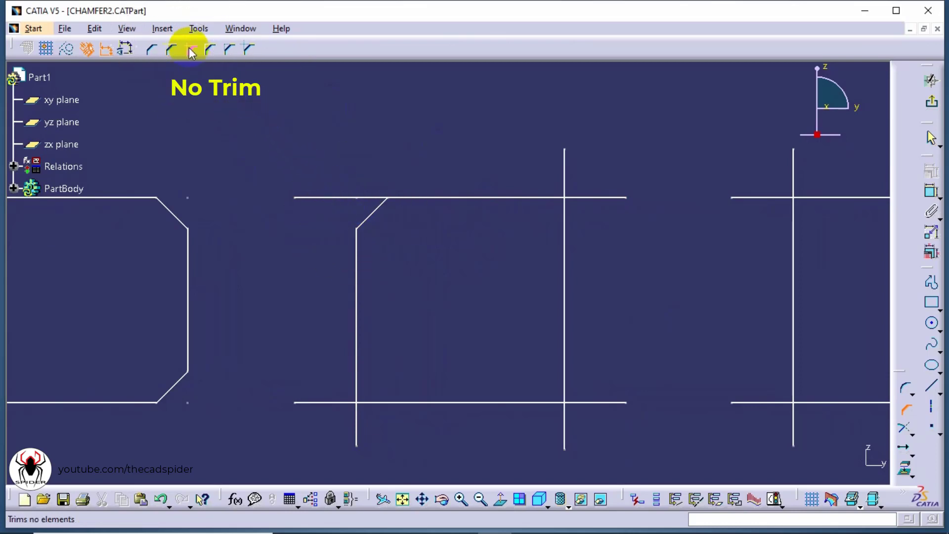
click(534, 200)
click(565, 220)
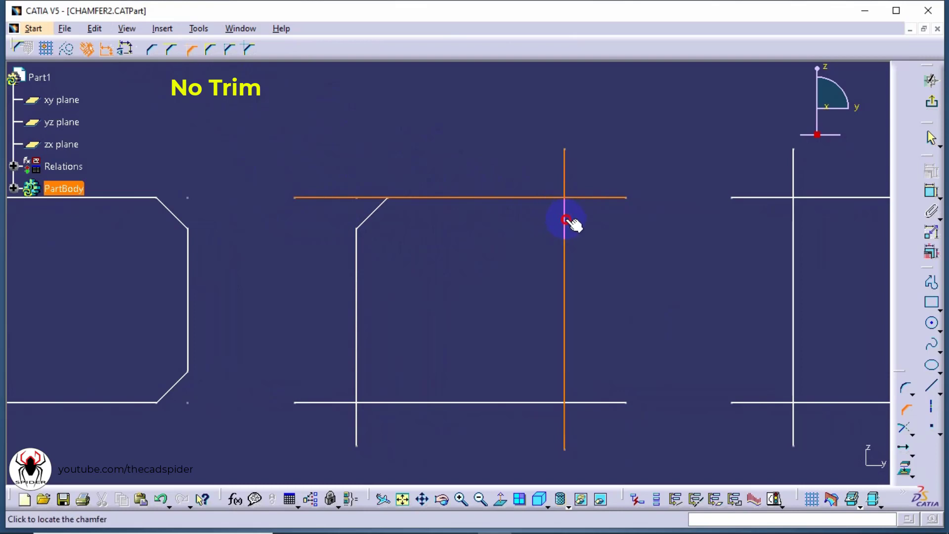
key(Tab)
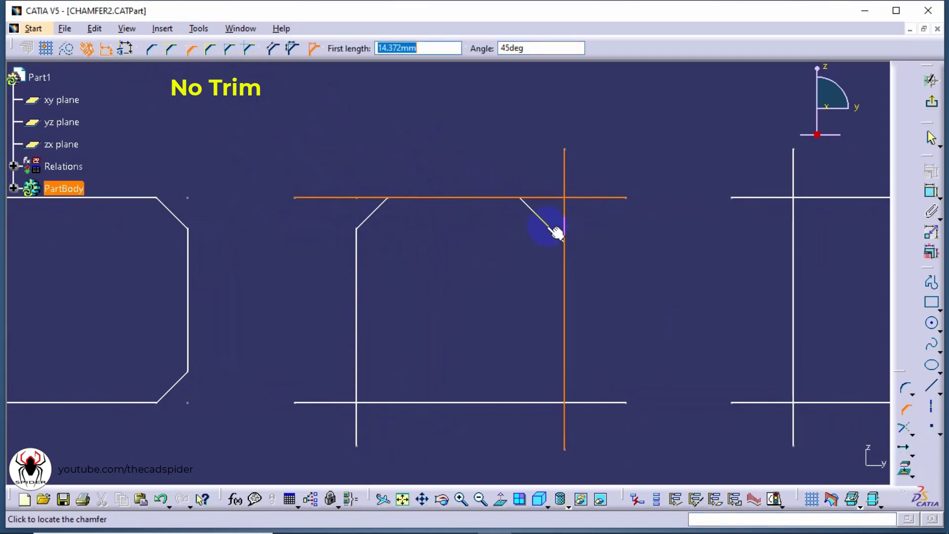
click(556, 231)
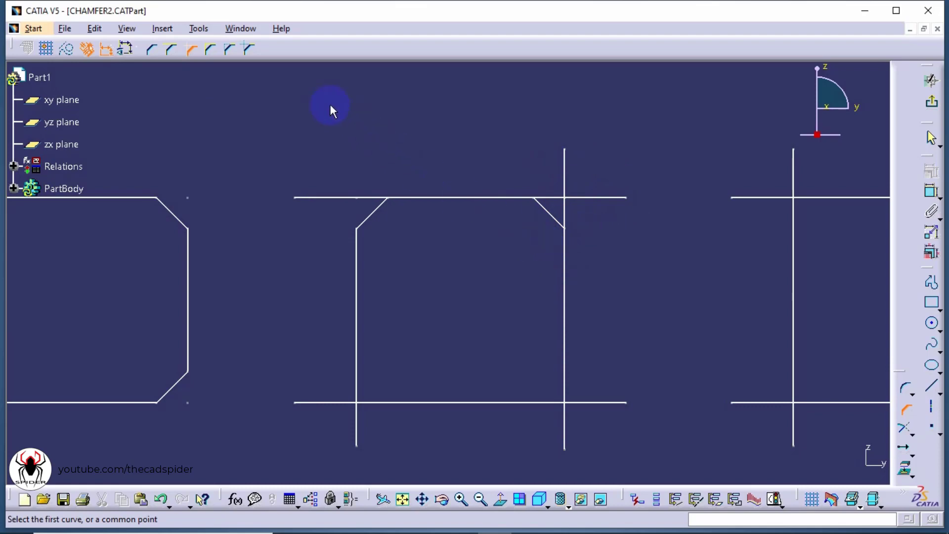
Chamfer the frame's lower-right corner with Standard Lines Trim, using a 10 mm first length and a 45 degree angle
click(211, 49)
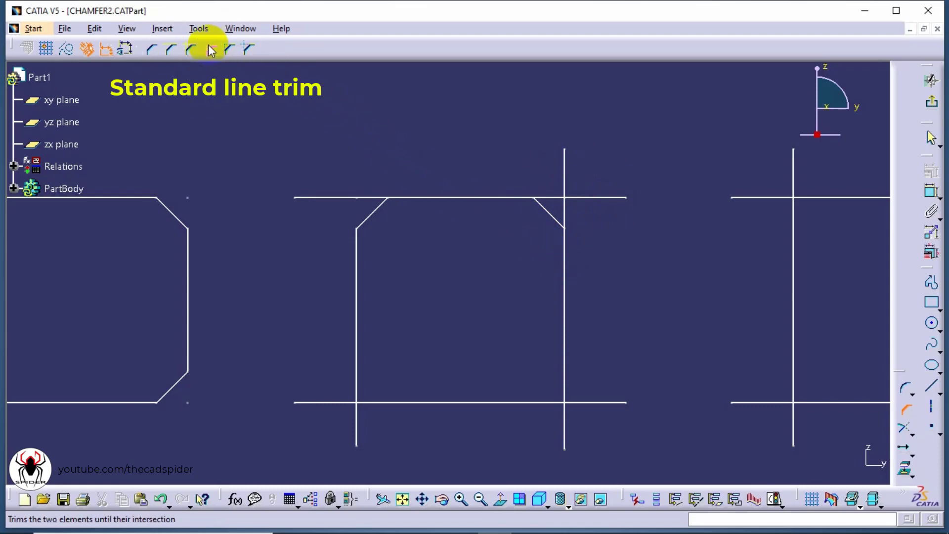
click(564, 371)
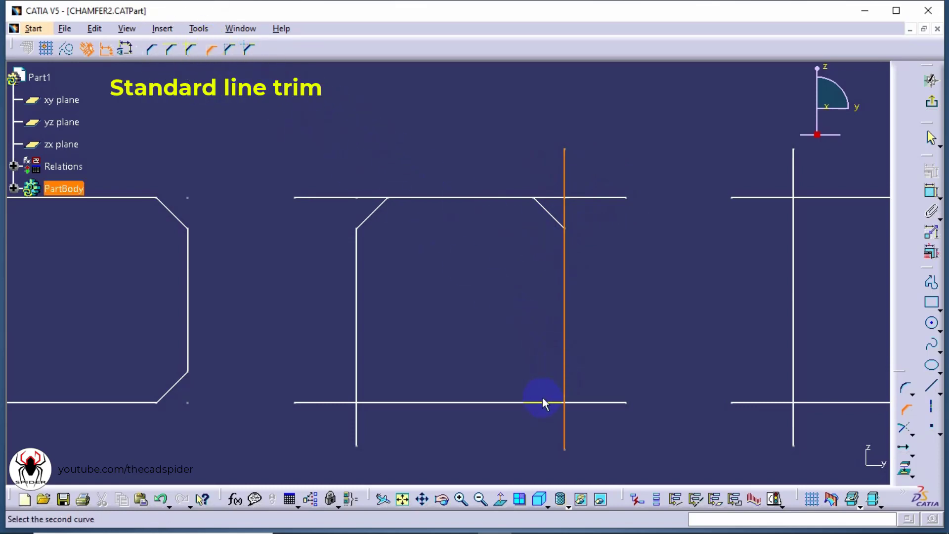
click(539, 402)
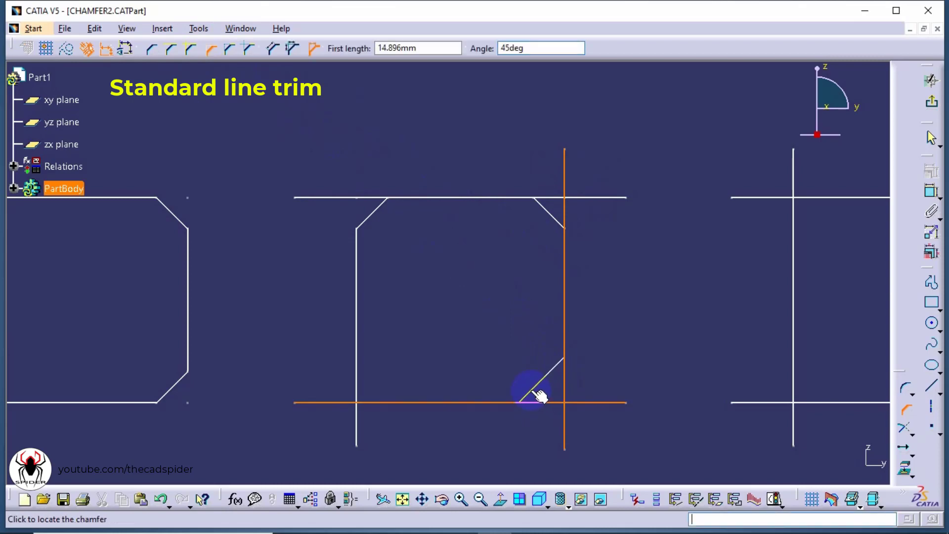
key(Tab)
text(10)
key(Return)
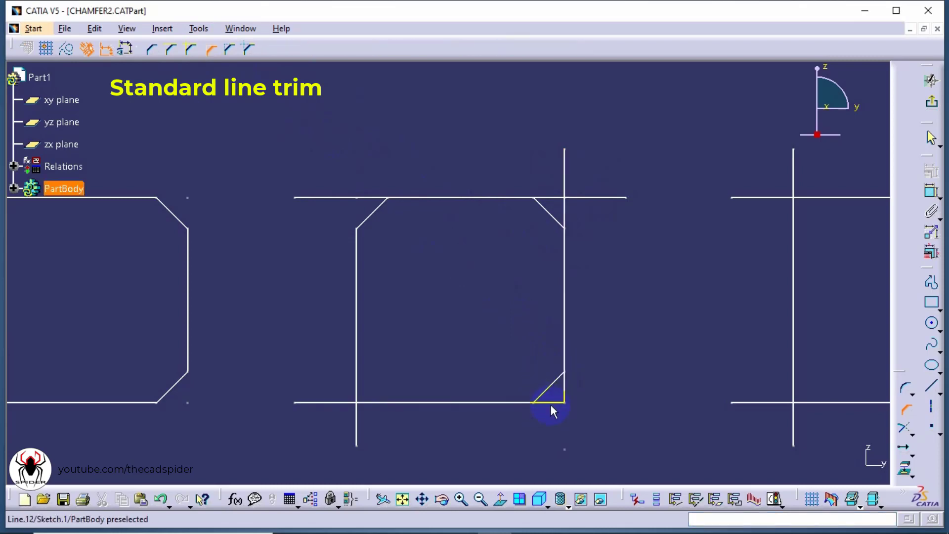
click(602, 435)
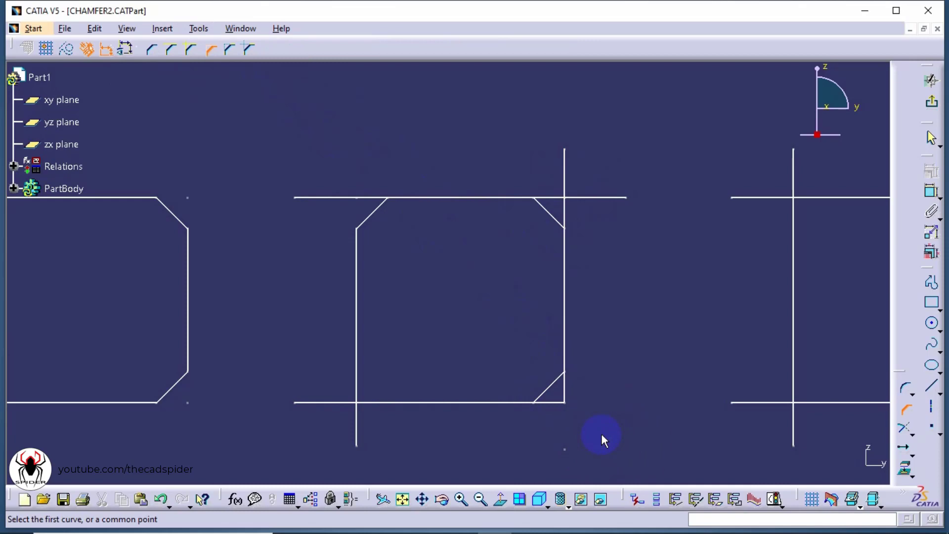
Chamfer the frame's lower-left corner at 45 degrees with Construction Lines Trim, picking the horizontal line first and the vertical line second
click(229, 48)
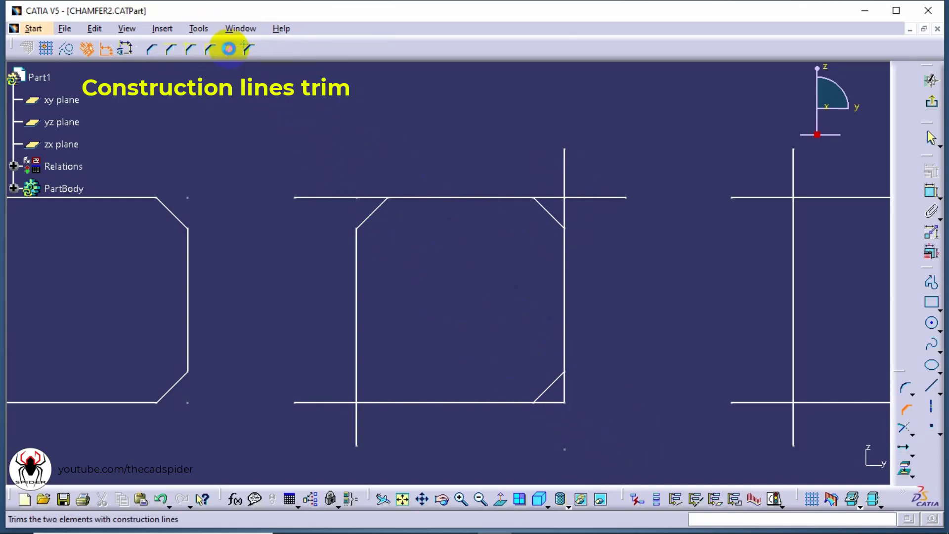
click(375, 402)
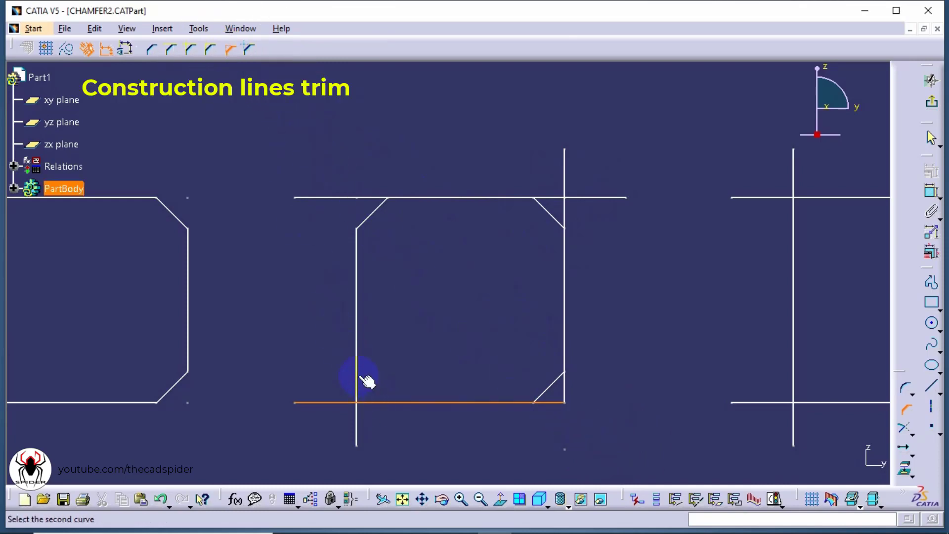
click(356, 375)
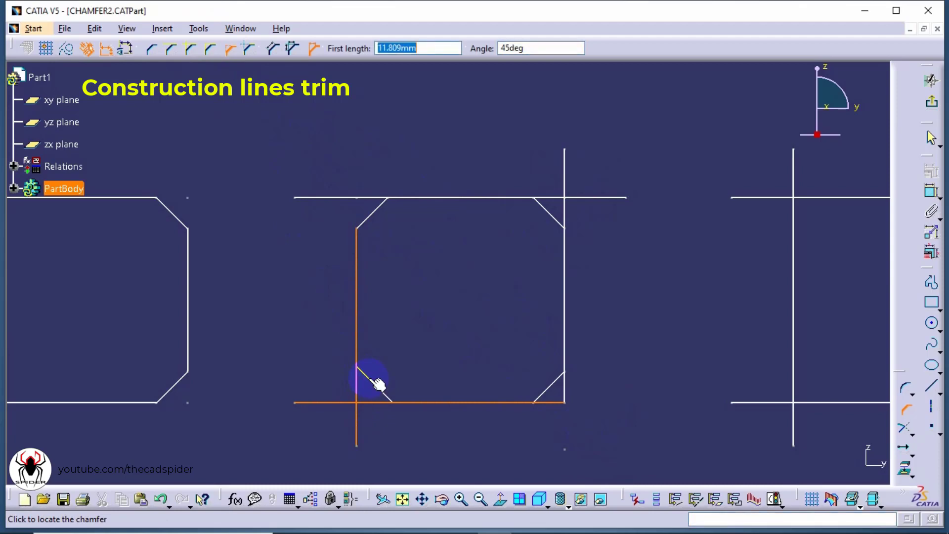
click(374, 382)
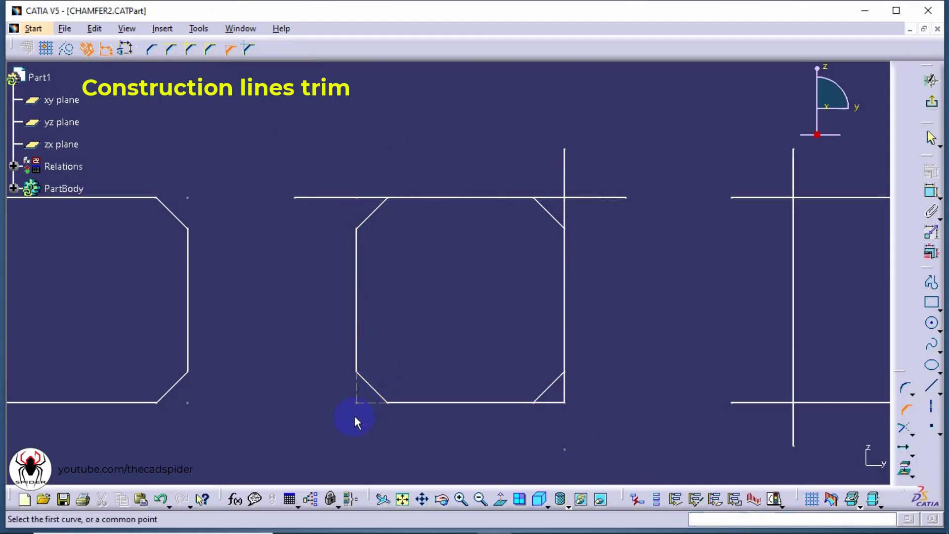
mouse_move(398, 417)
middle_down()
mouse_move(409, 351)
mouse_move(365, 216)
middle_up()
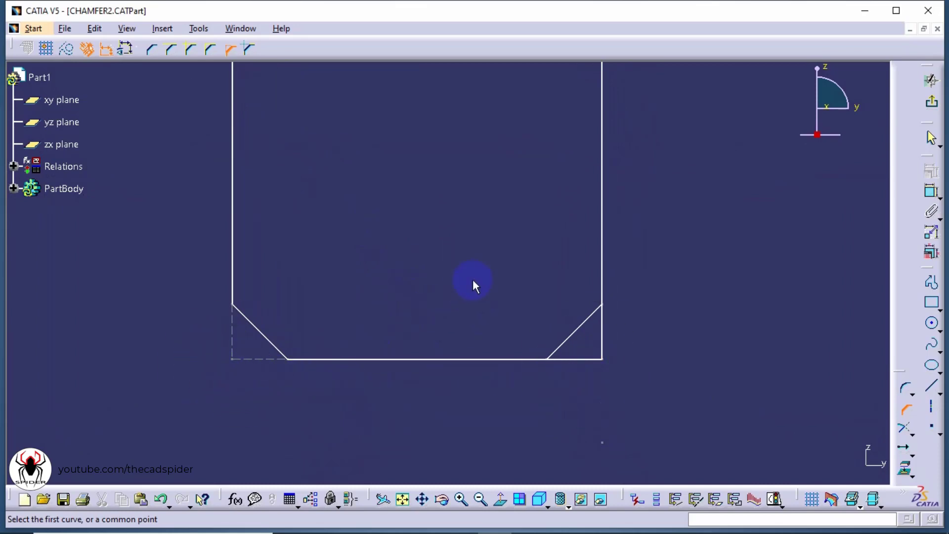
Chamfer the second frame's upper-left corner with Construction Lines No Trim, using a 10 mm first length and a 45 degree angle
mouse_move(473, 281)
middle_down()
mouse_move(470, 341)
mouse_move(318, 401)
mouse_move(489, 311)
mouse_move(701, 380)
middle_up()
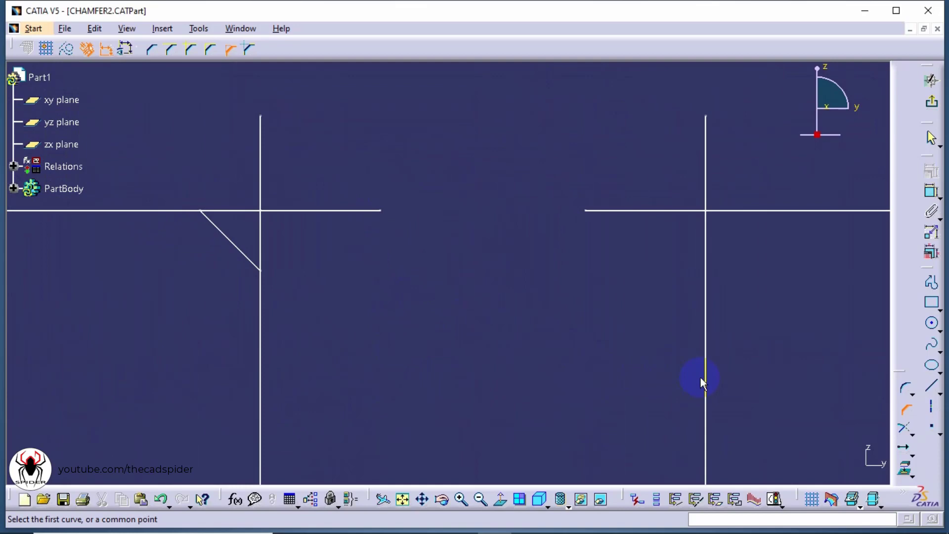
click(249, 48)
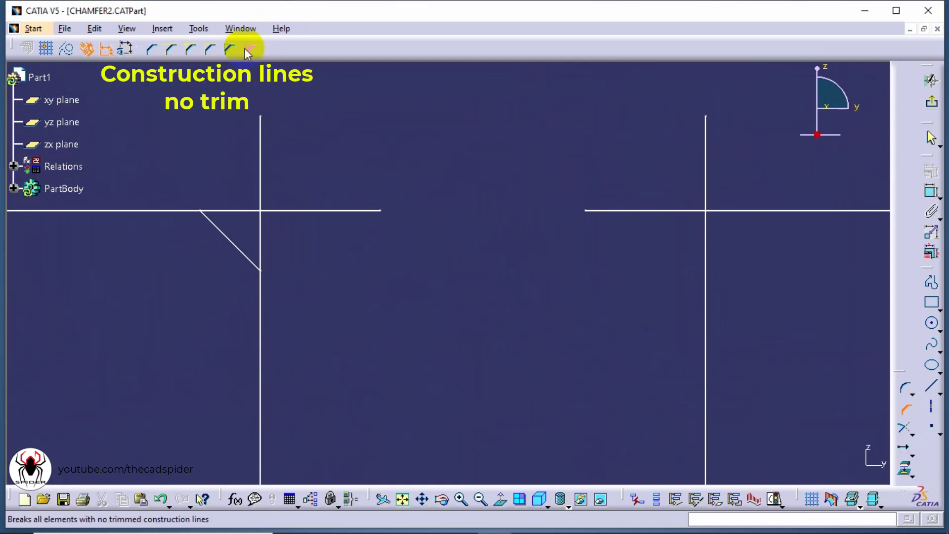
click(706, 278)
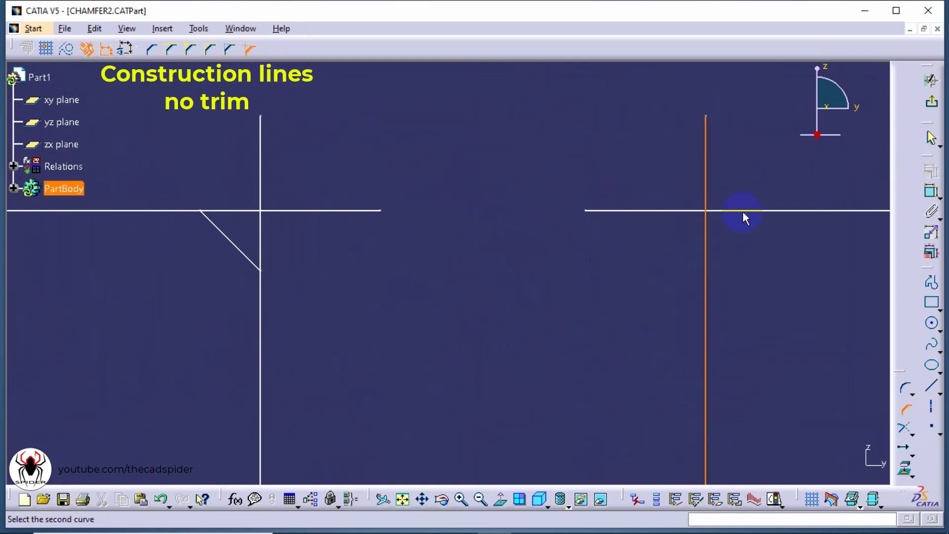
click(742, 212)
key(Tab)
key(Tab)
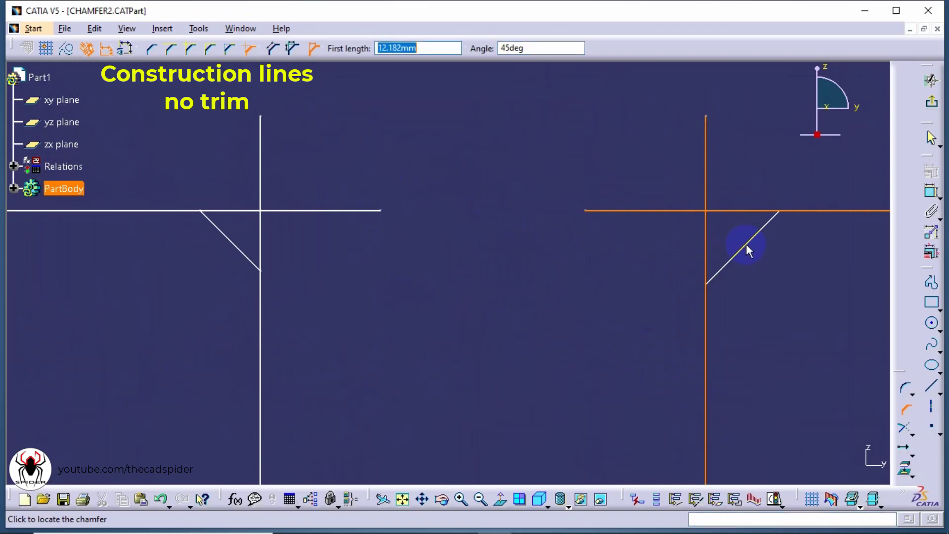
text(10)
click(745, 244)
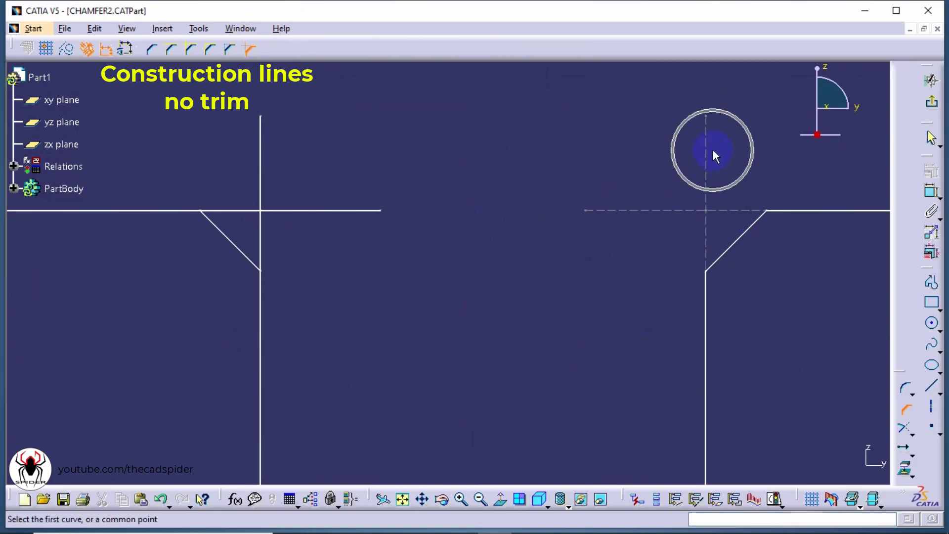
mouse_move(492, 184)
ctrl+middle_down()
mouse_move(520, 239)
mouse_move(493, 317)
mouse_move(688, 317)
mouse_move(698, 292)
mouse_move(627, 239)
mouse_move(651, 255)
mouse_move(631, 258)
ctrl+middle_up()
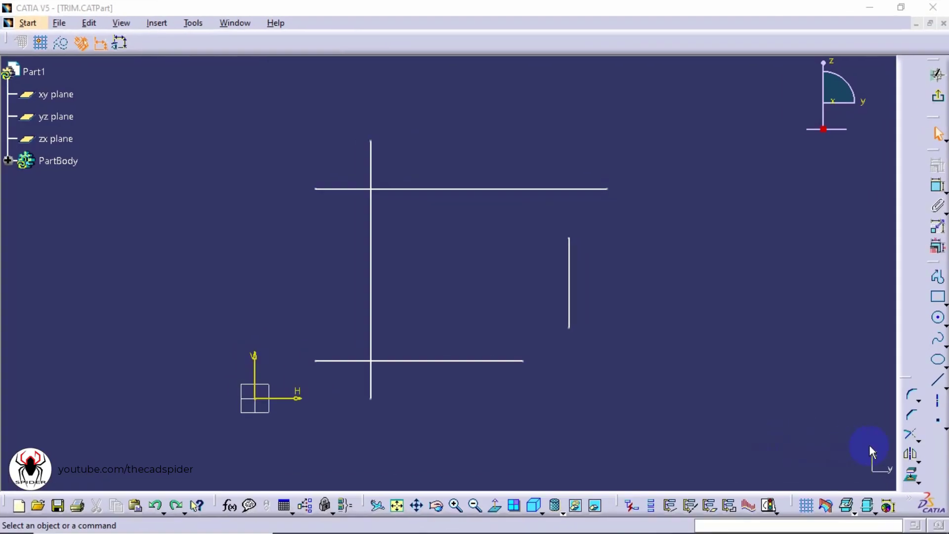
In the TRIM sketch, trim the long vertical and upper horizontal lines to their upper-left intersection with Trim All Elements
click(914, 437)
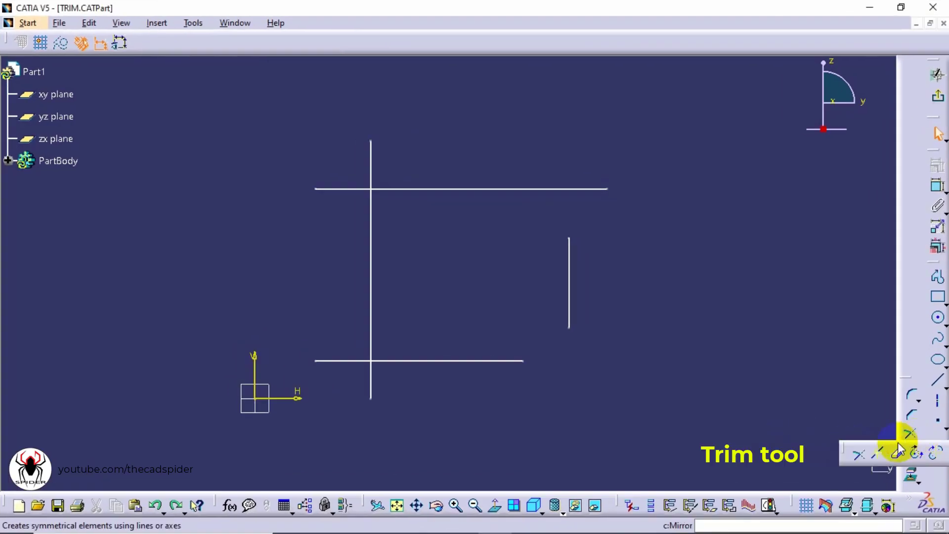
click(861, 458)
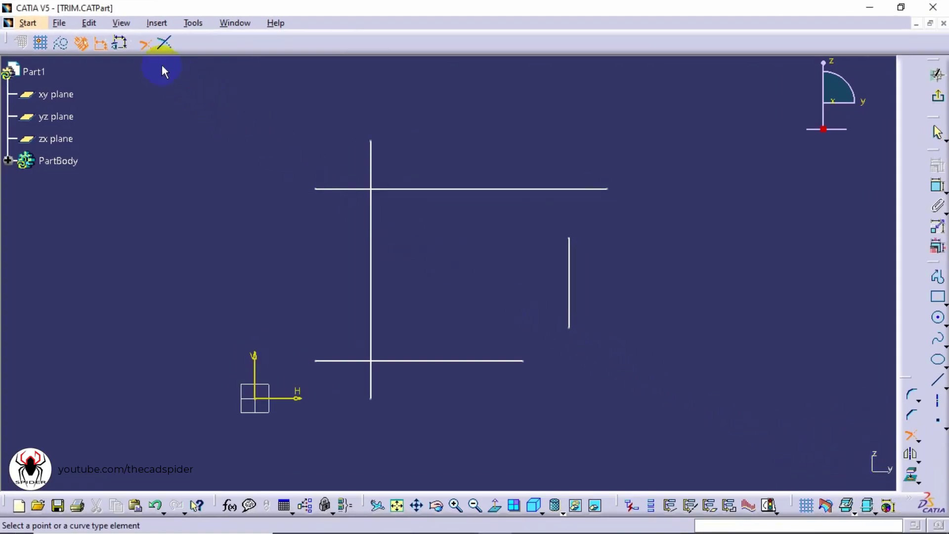
click(145, 49)
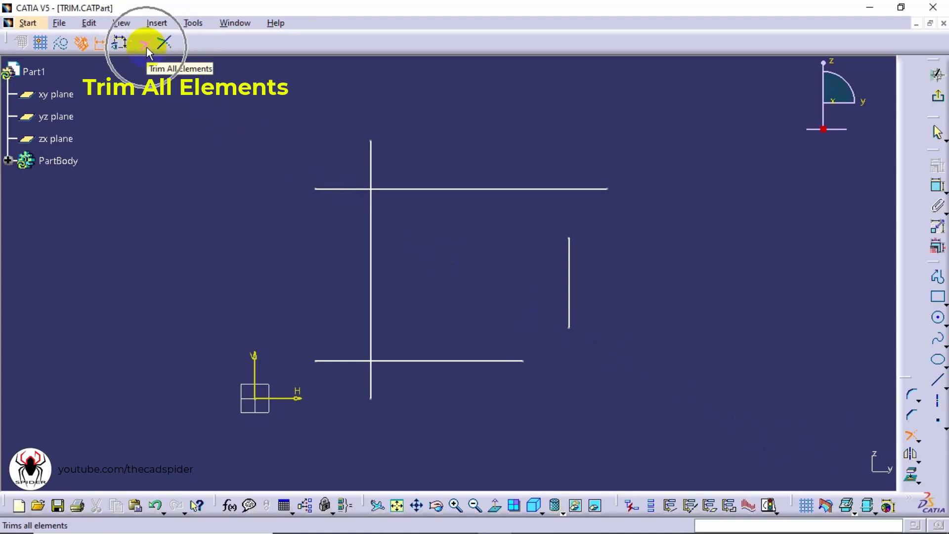
click(370, 226)
click(406, 188)
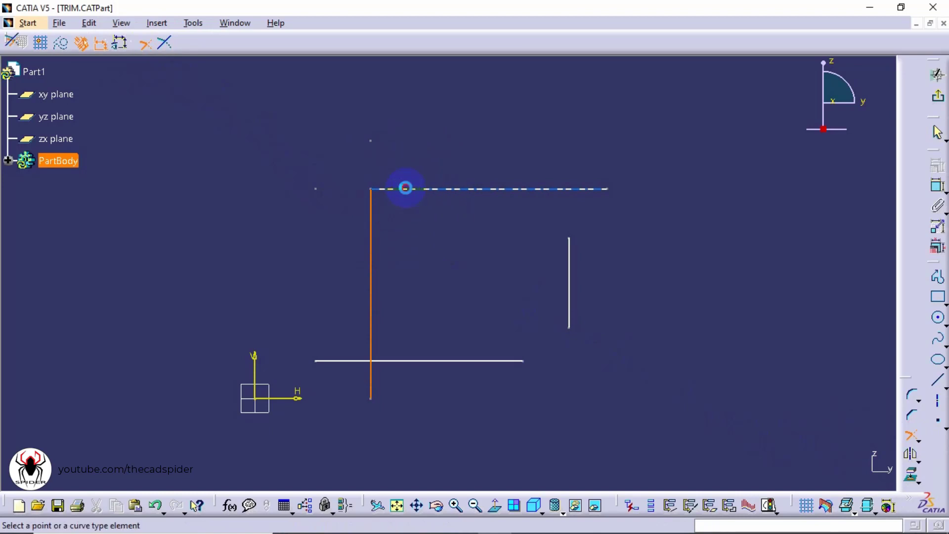
Trim the upper horizontal line to the short vertical line, and extend that vertical and the lower horizontal line to a lower-right corner
click(511, 190)
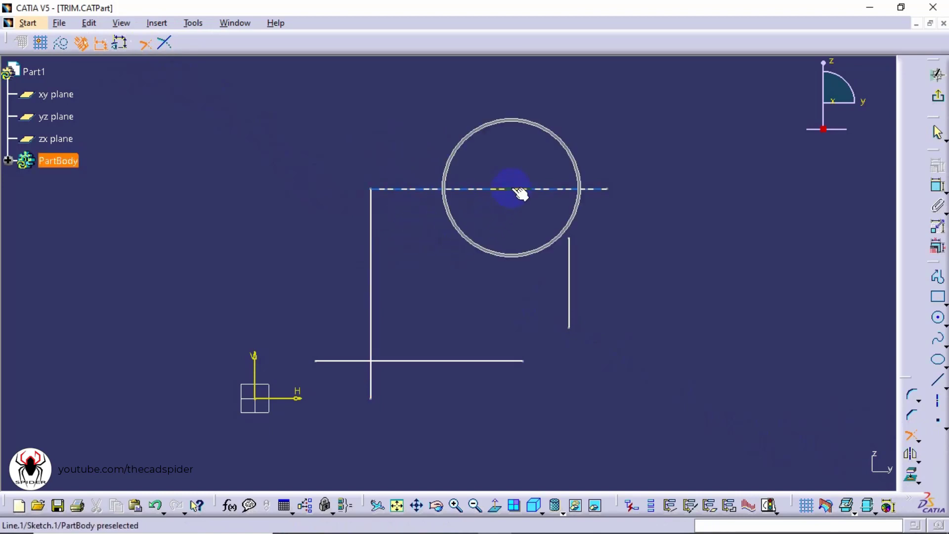
click(569, 260)
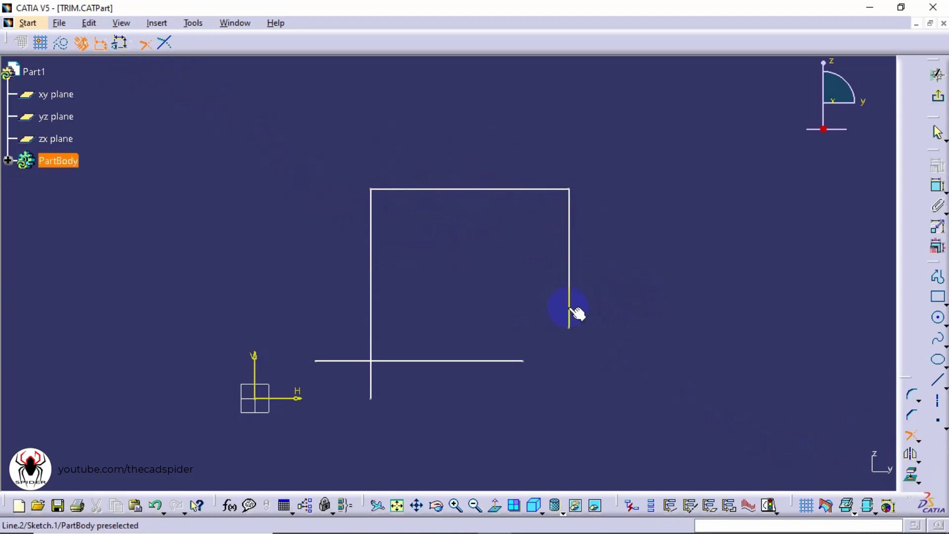
click(568, 309)
click(515, 361)
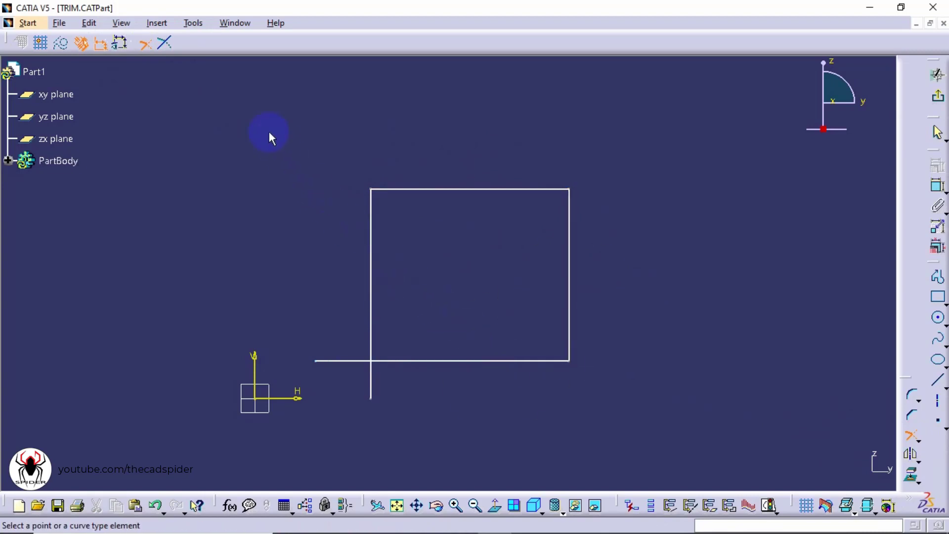
Trim the lower horizontal line's overhang at the left vertical line with Trim First Element, leaving the vertical line uncut
click(170, 48)
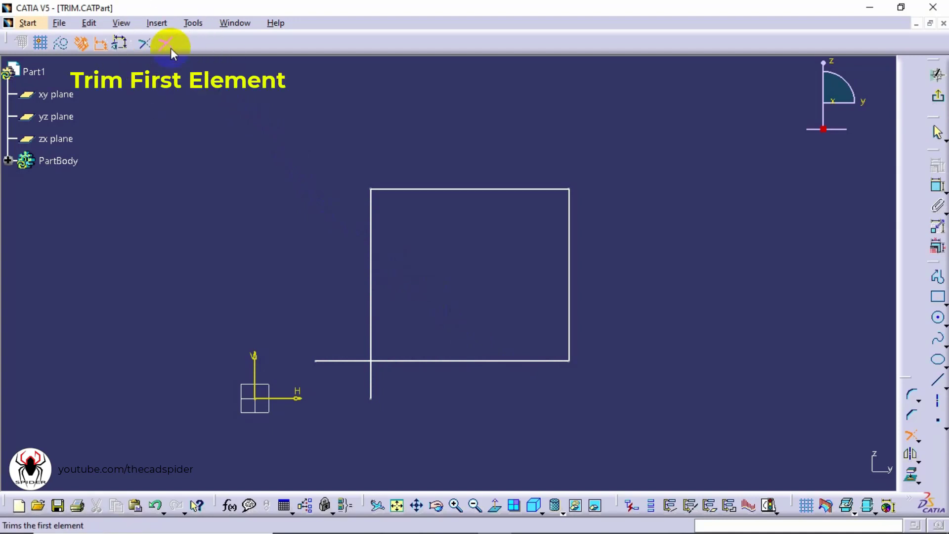
click(399, 361)
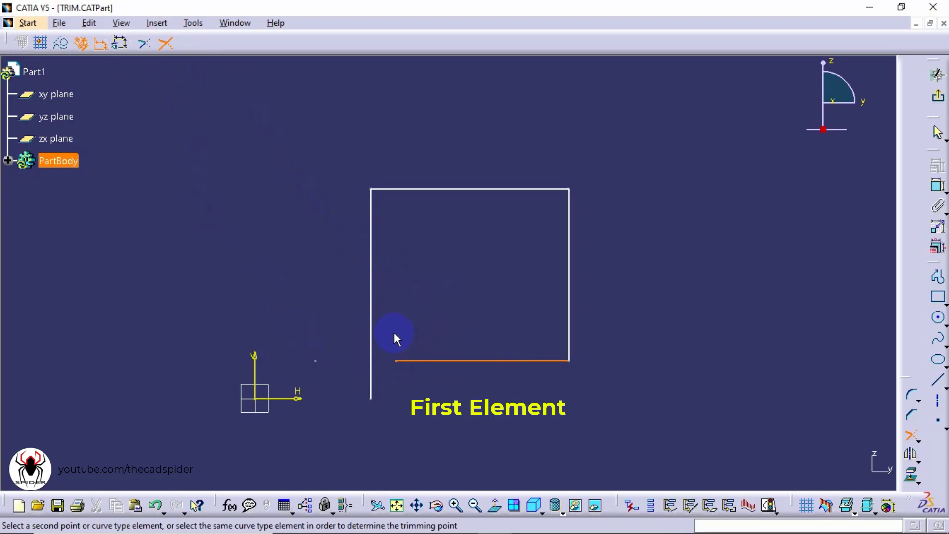
click(372, 306)
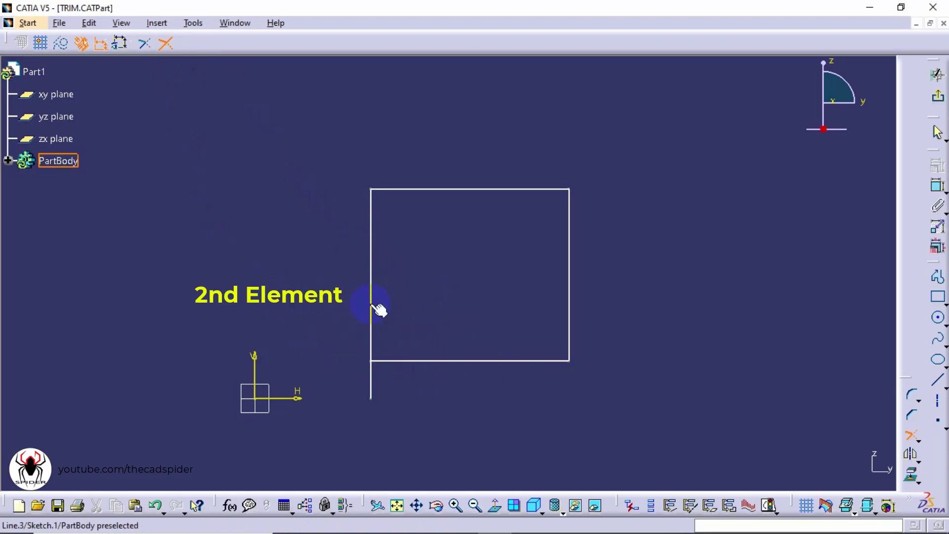
click(344, 361)
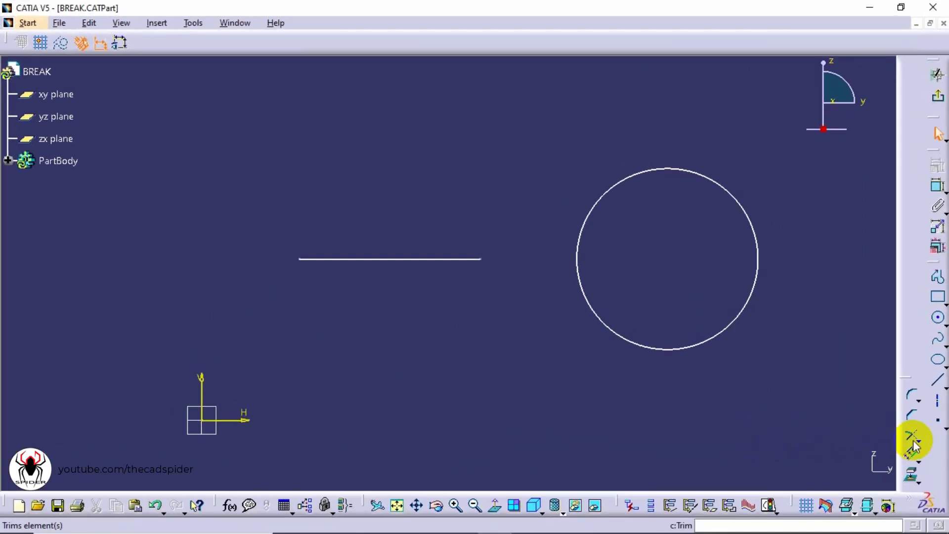
In the BREAK sketch, break the horizontal line near its midpoint, at about H 103.8 mm and V 89.1 mm
click(915, 440)
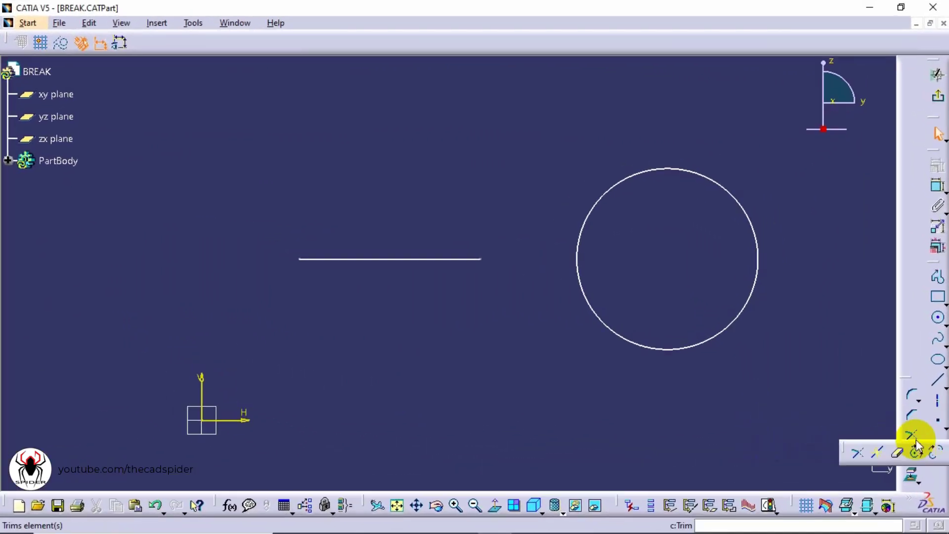
click(877, 451)
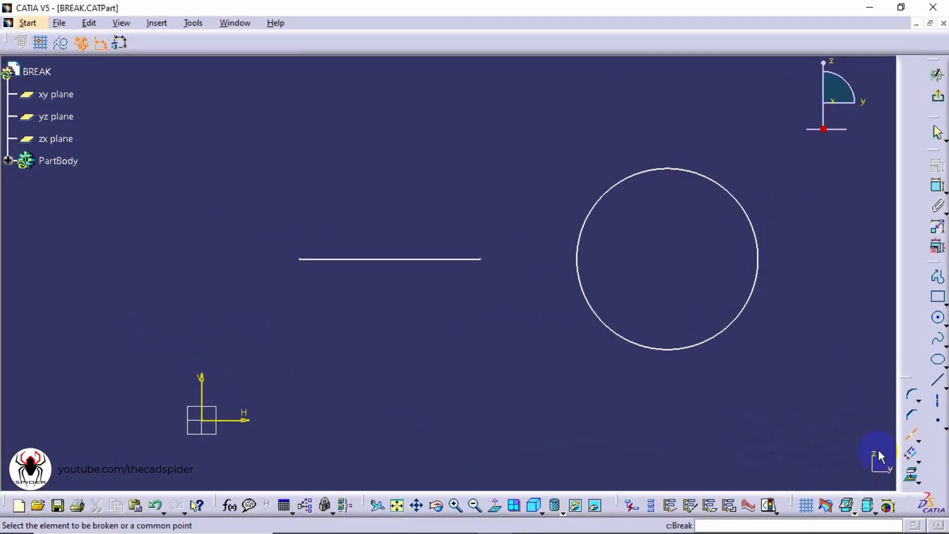
click(434, 259)
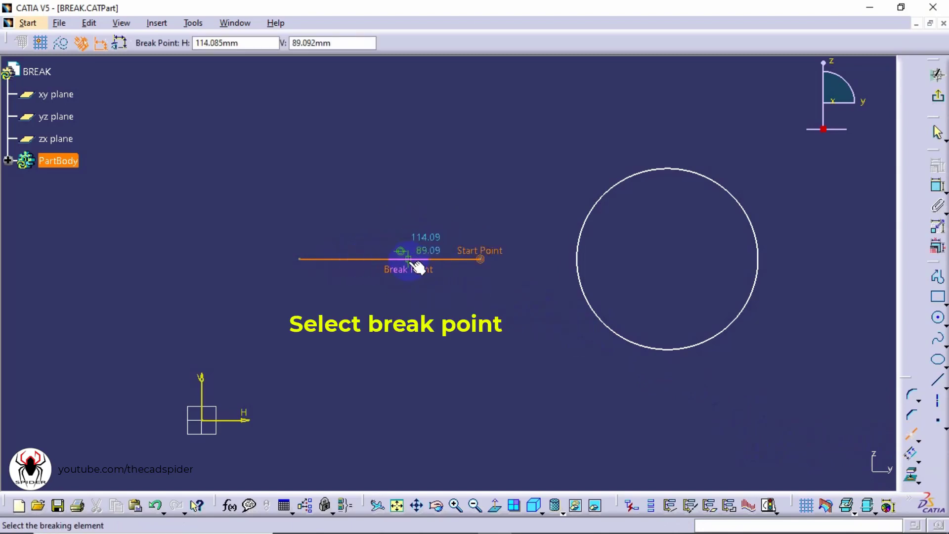
click(391, 259)
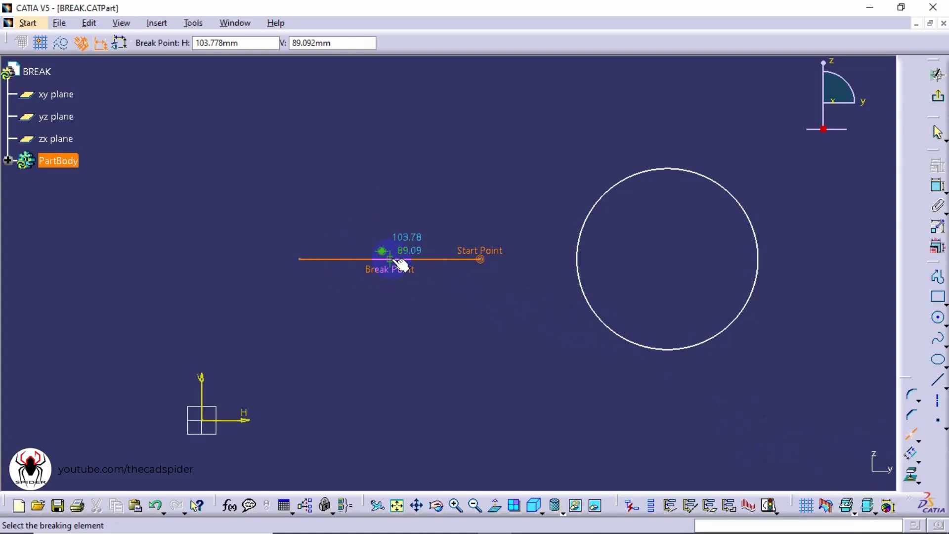
Finish the horizontal line's break at H 103.778 mm, V 89.092 mm, and check its two halves separately
click(395, 262)
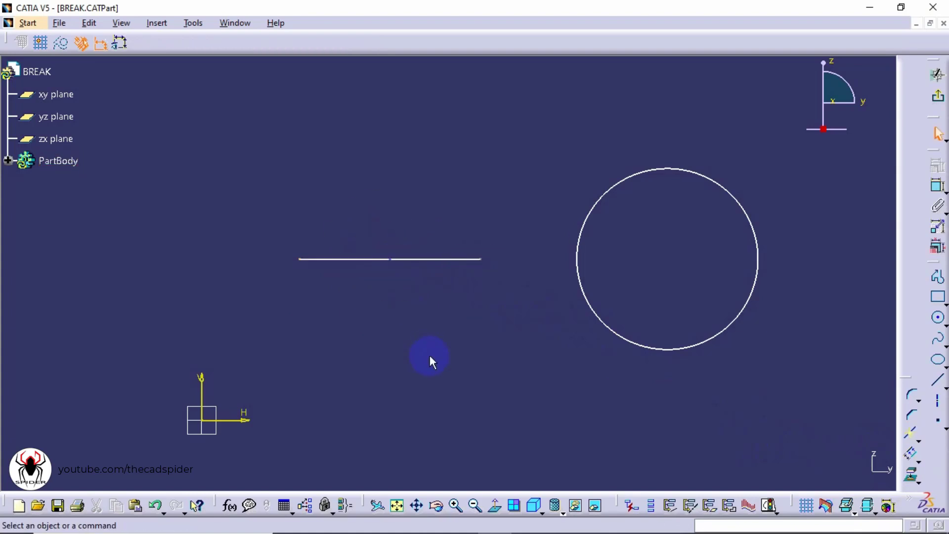
click(430, 258)
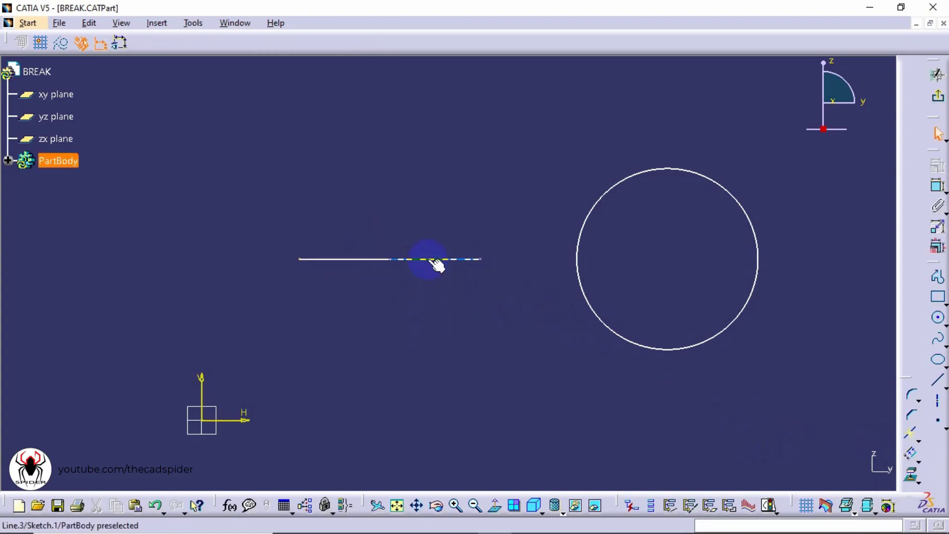
click(360, 260)
click(349, 314)
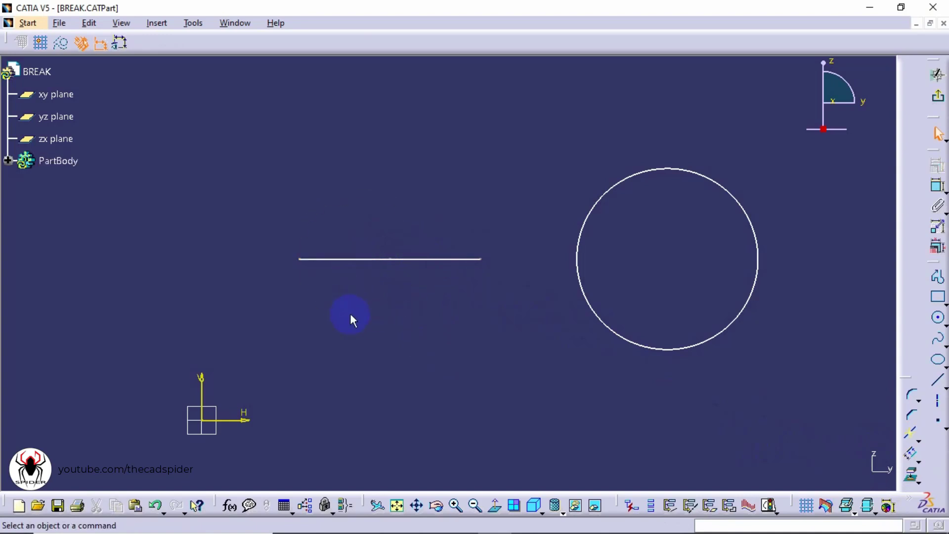
Break the circle at its left, top and bottom quadrant points, placing the bottom break at about H 257.07 mm, V 39.09 mm
click(911, 433)
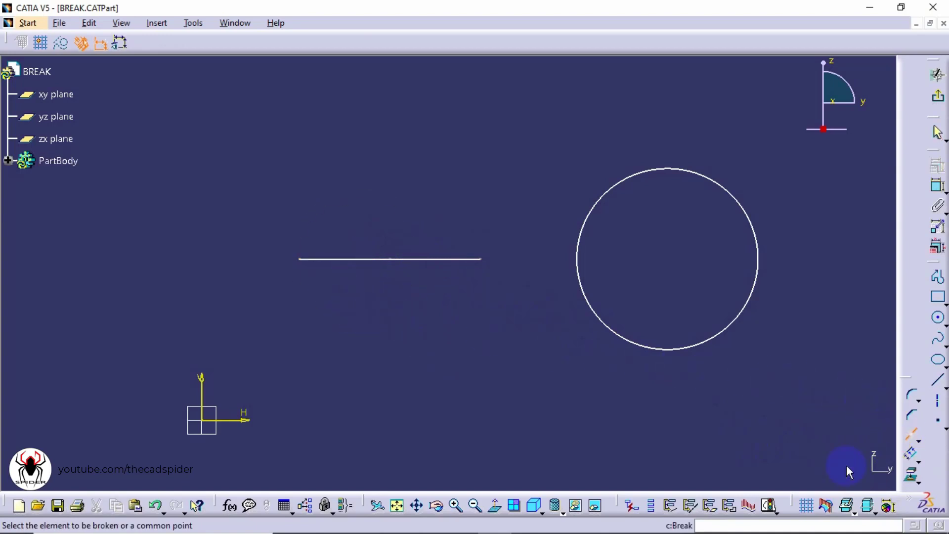
click(761, 253)
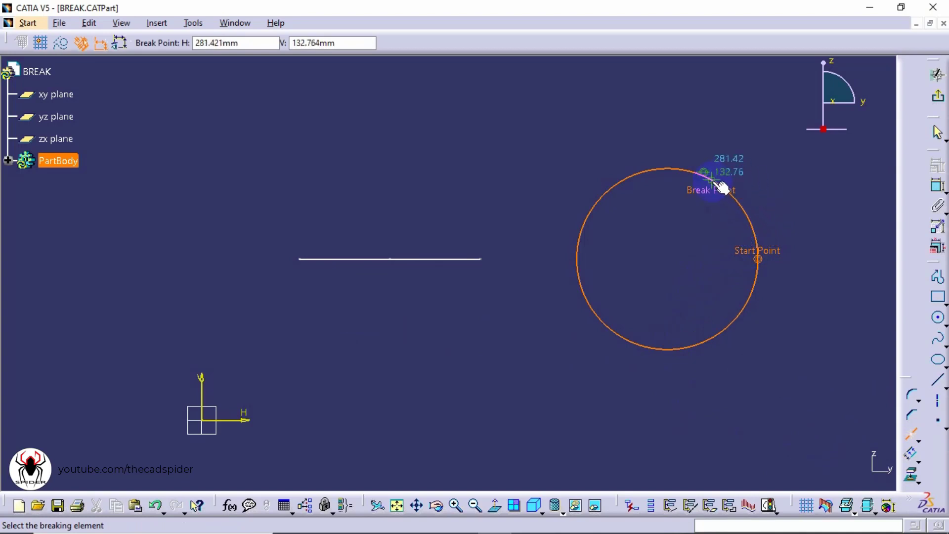
click(578, 262)
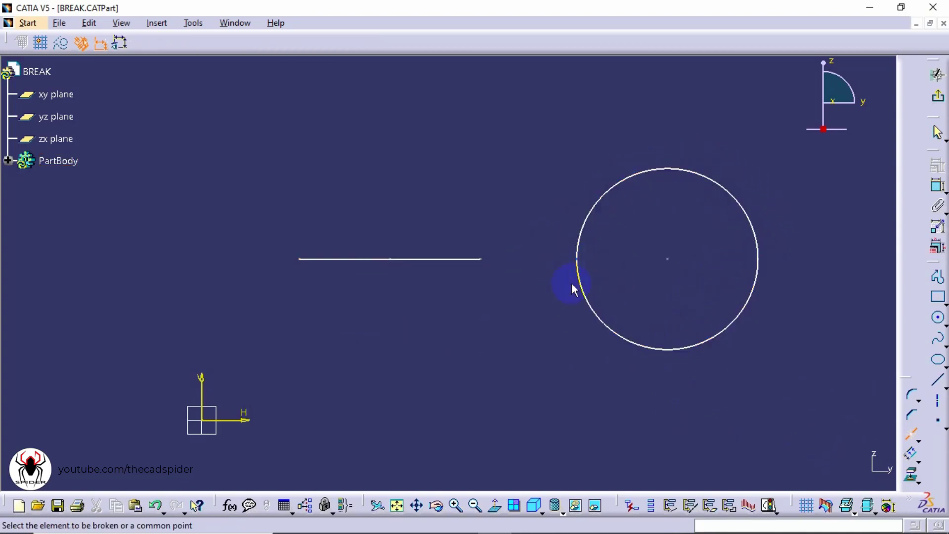
click(739, 204)
click(672, 171)
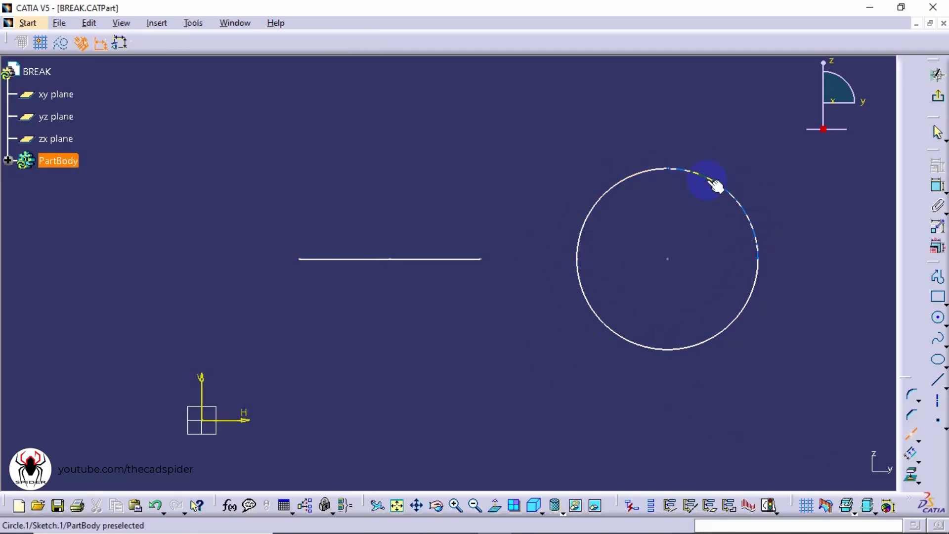
click(616, 332)
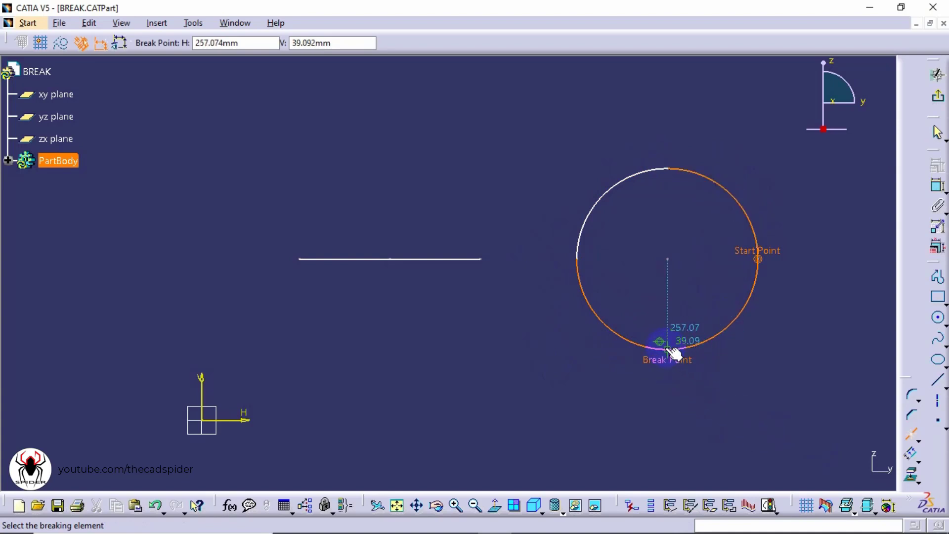
click(667, 347)
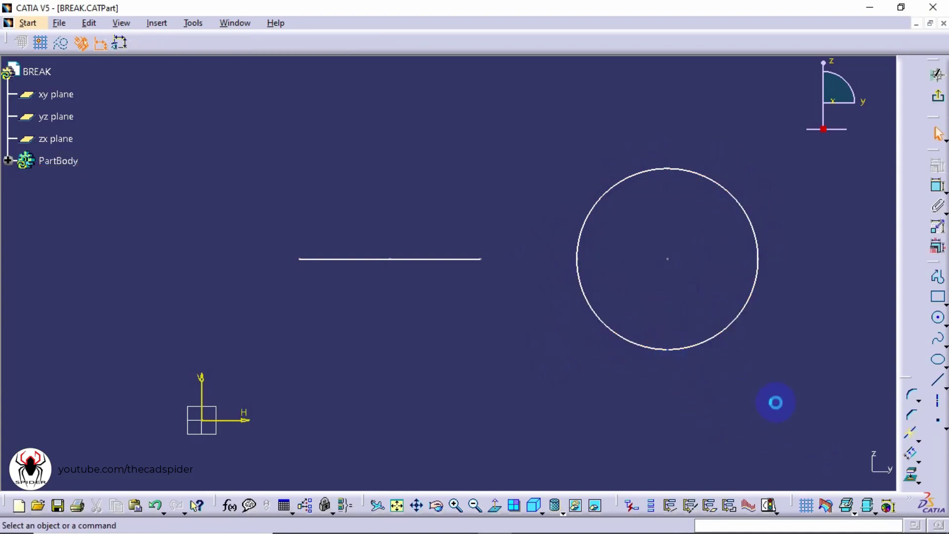
Delete the circle's lower-left and upper-right quarter arcs and the right half of the broken line
click(629, 340)
key(Delete)
click(719, 181)
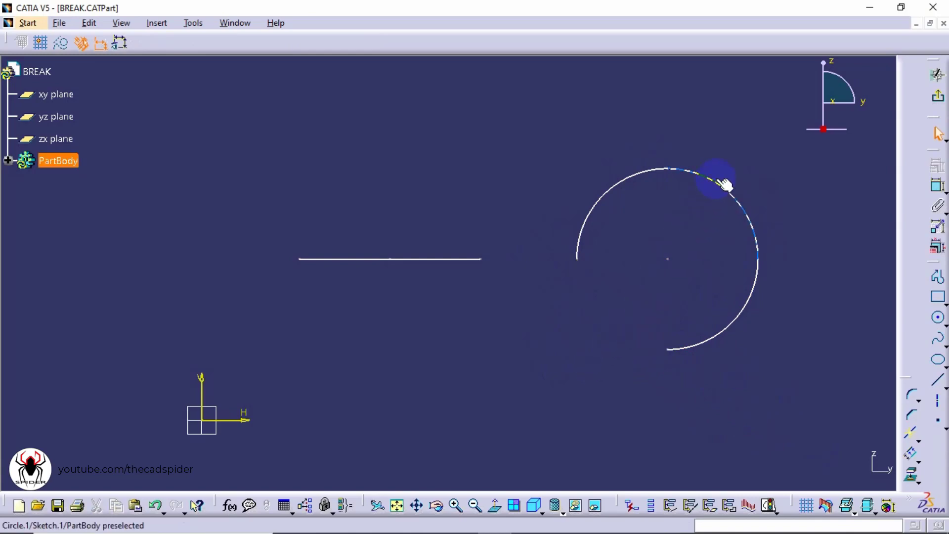
key(Delete)
click(435, 259)
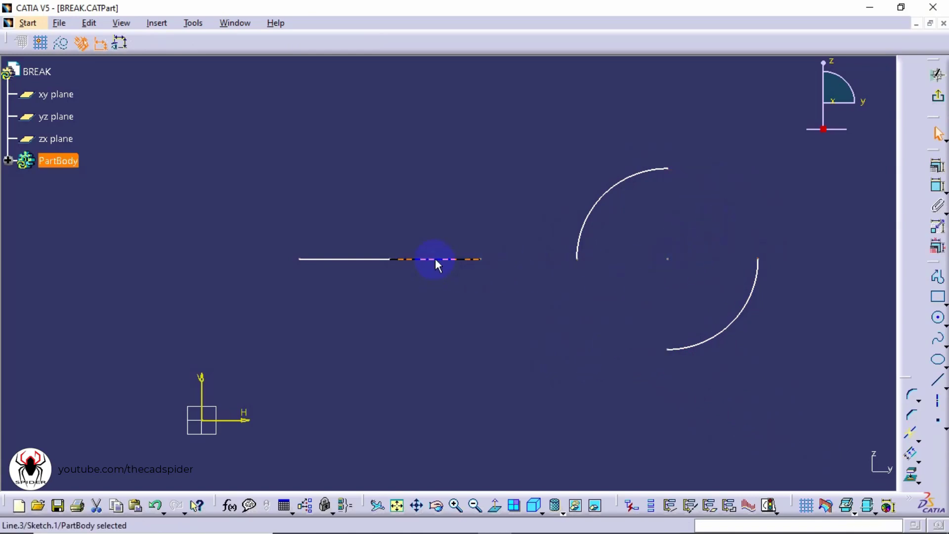
key(Delete)
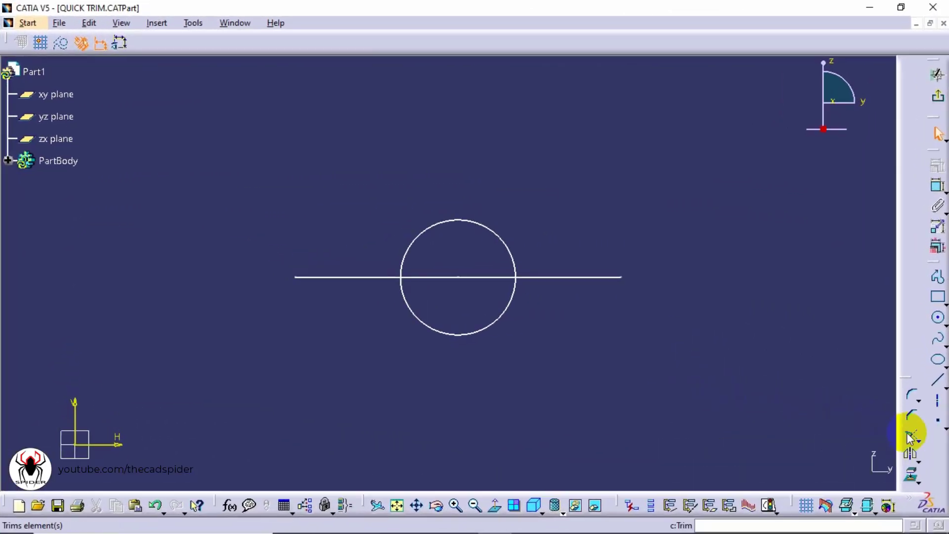
In the QUICK TRIM sketch, remove the line portion inside the circle with Quick Trim's Break and Rubber In option, and undo the trim
click(915, 436)
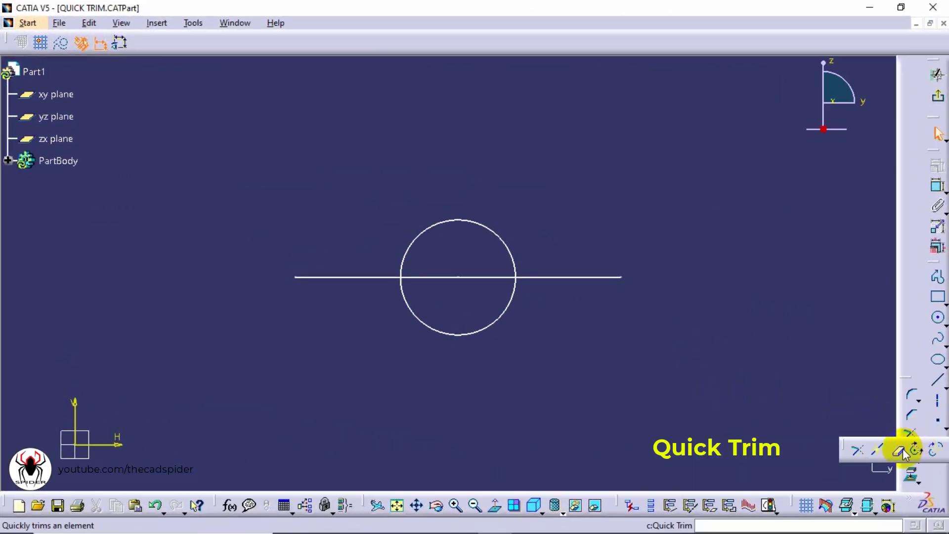
click(898, 450)
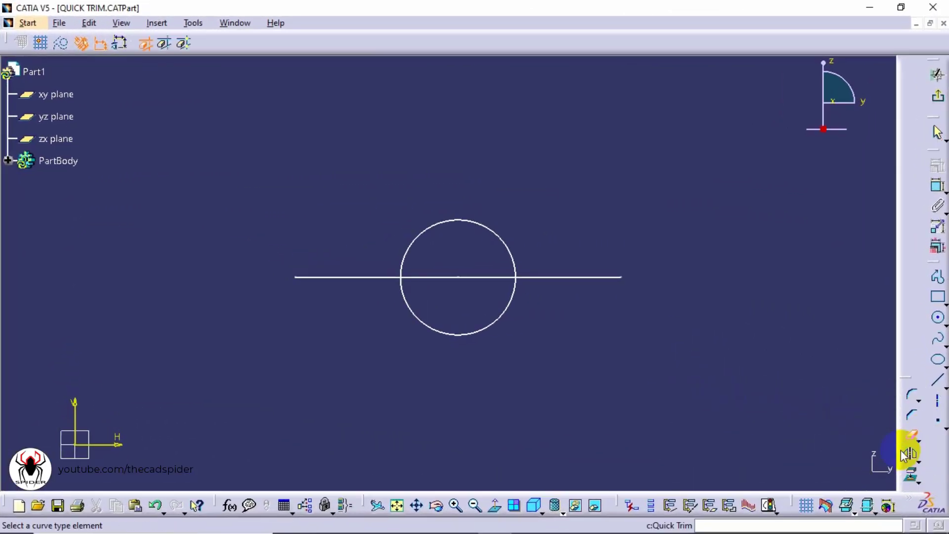
click(144, 43)
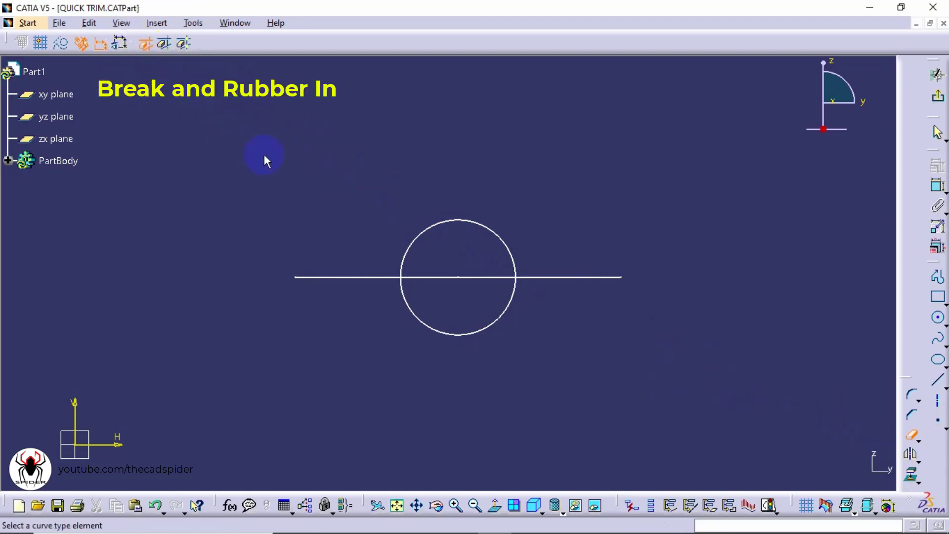
click(423, 277)
click(511, 304)
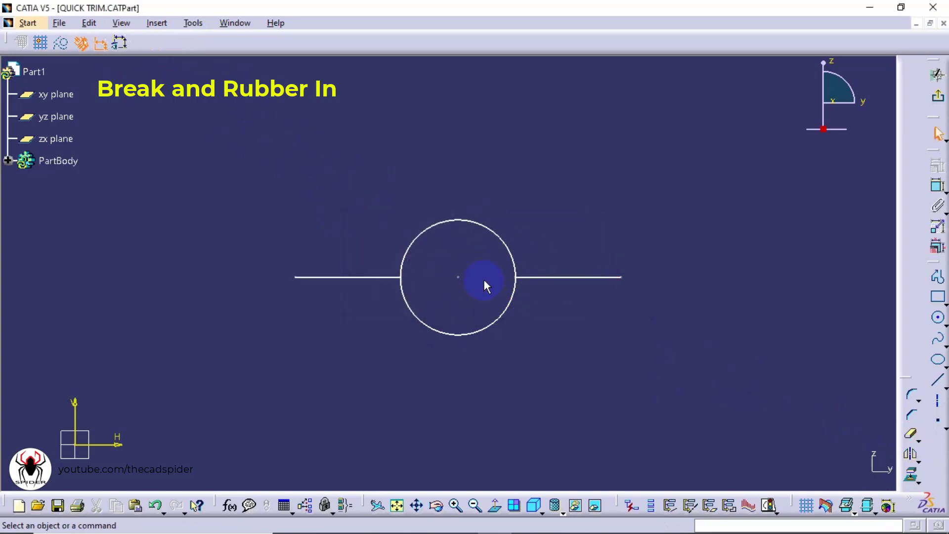
key(ctrl+z)
Remove the line portions outside the circle with Quick Trim's Break and Rubber Out option, and undo the trim
click(910, 434)
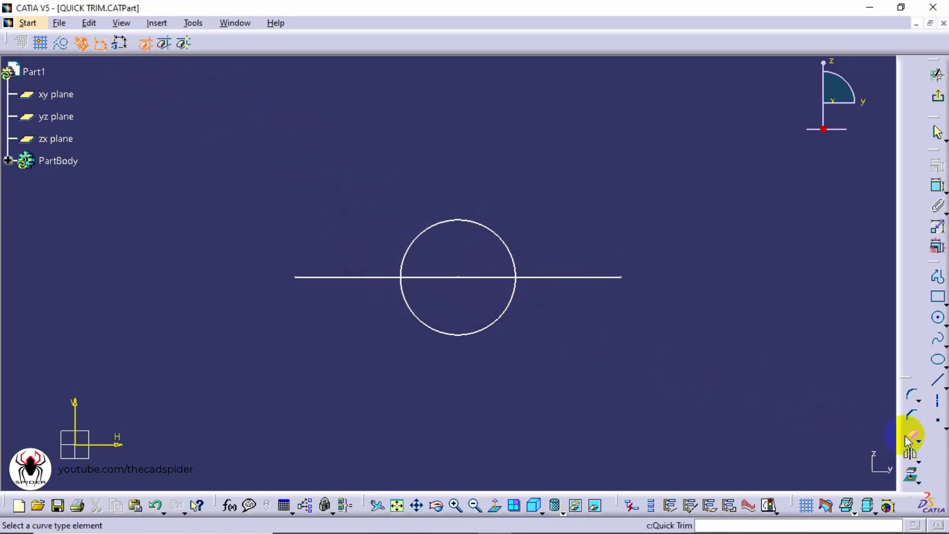
click(165, 44)
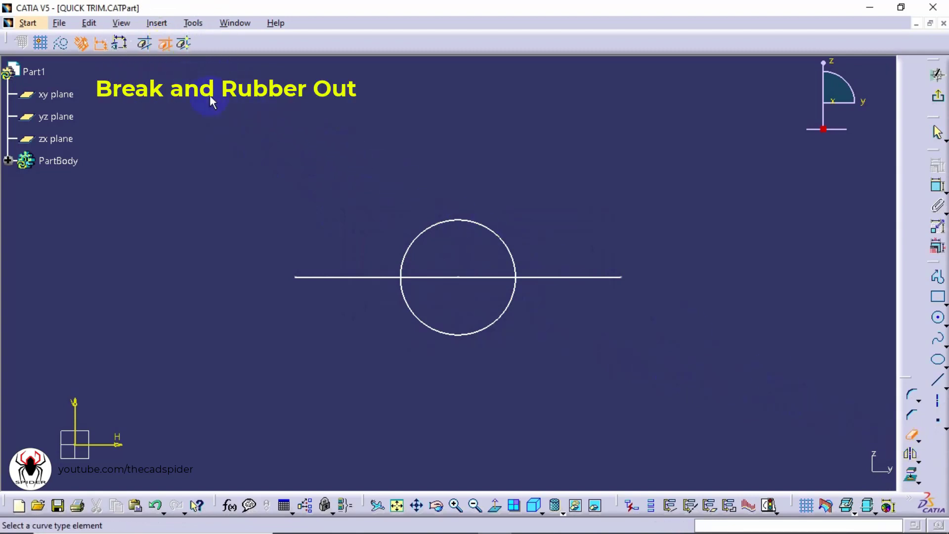
click(437, 276)
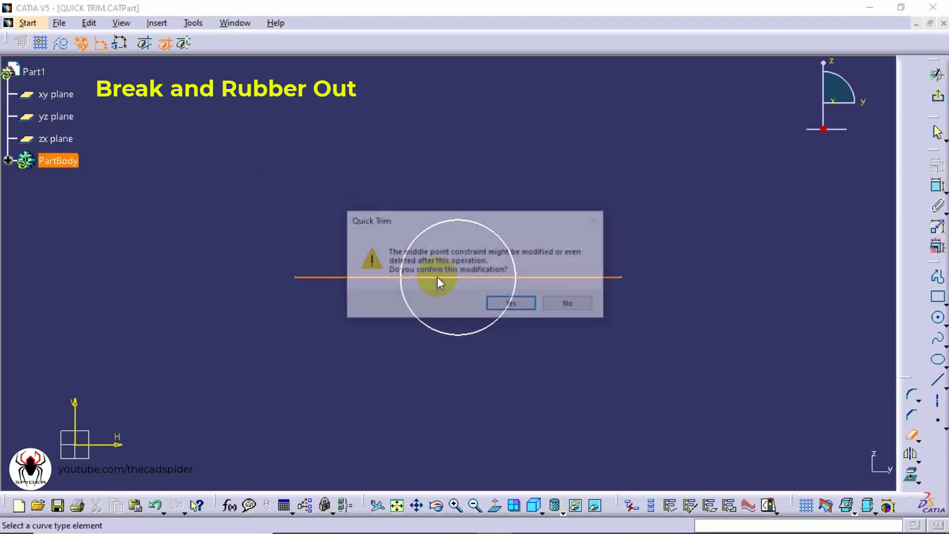
click(512, 303)
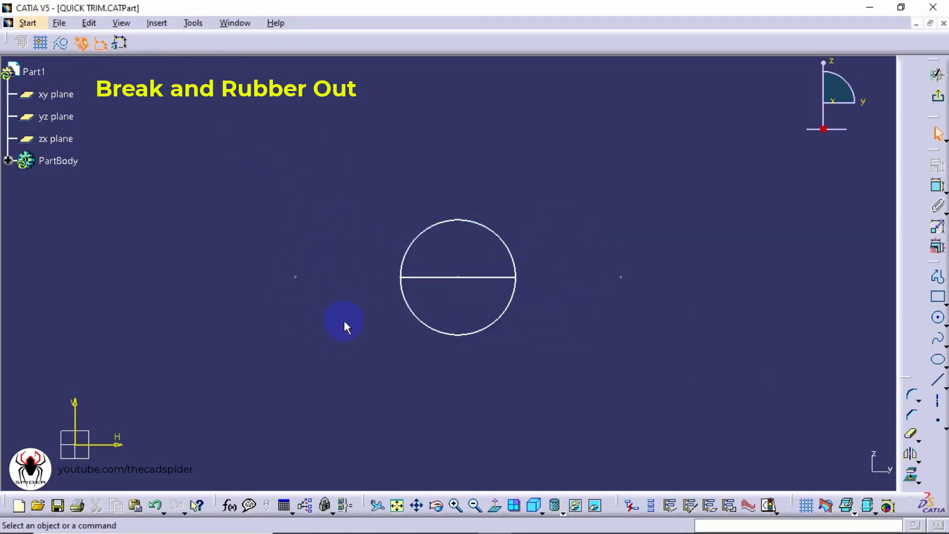
key(ctrl+z)
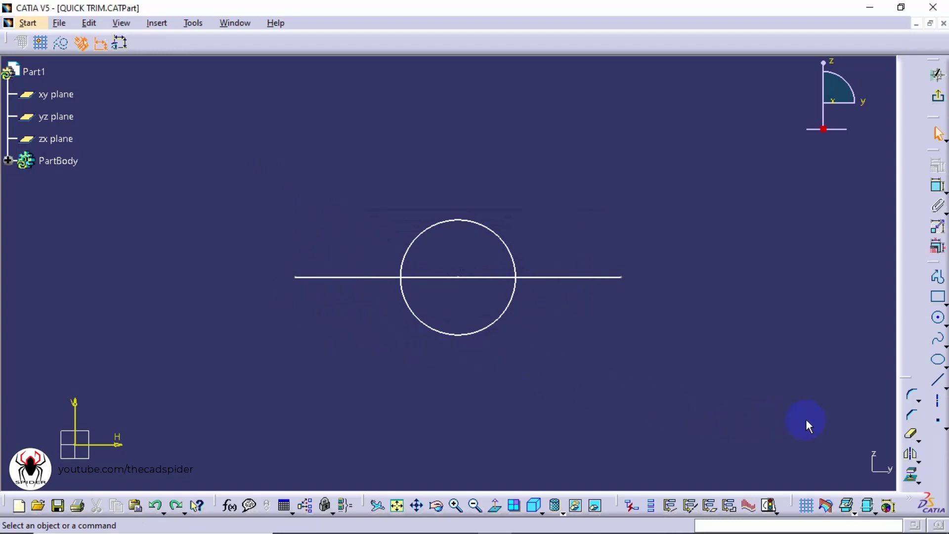
Split the line at its circle intersections with Quick Trim's Break and Keep option, and check the inner and right segments individually
click(911, 433)
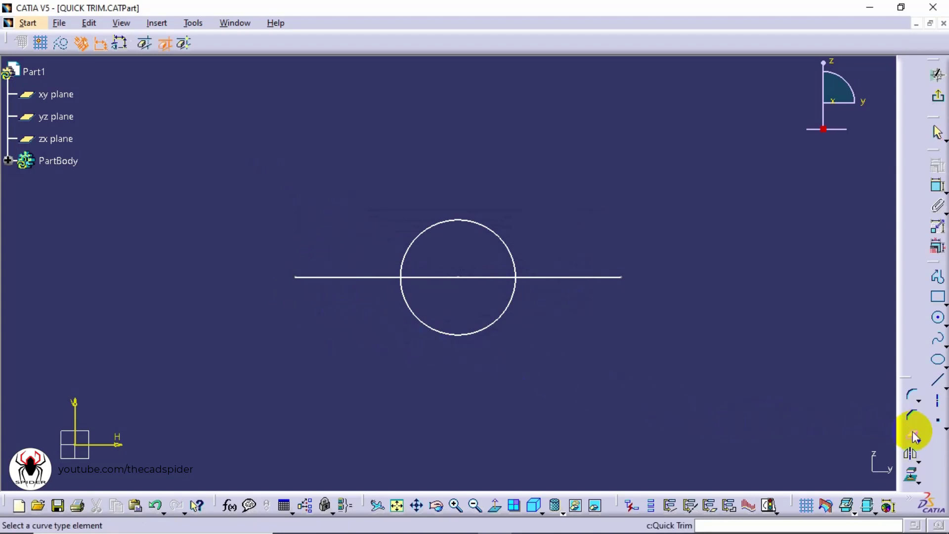
click(184, 44)
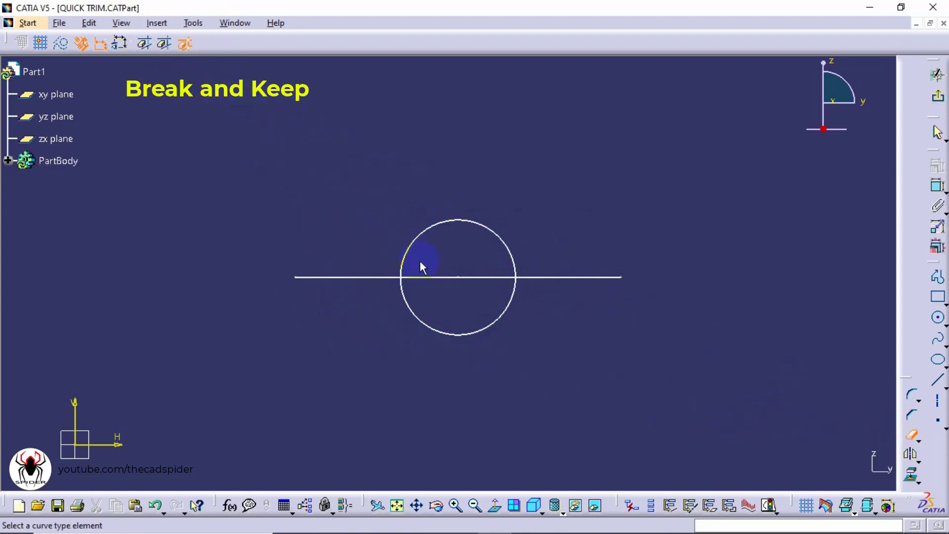
click(426, 277)
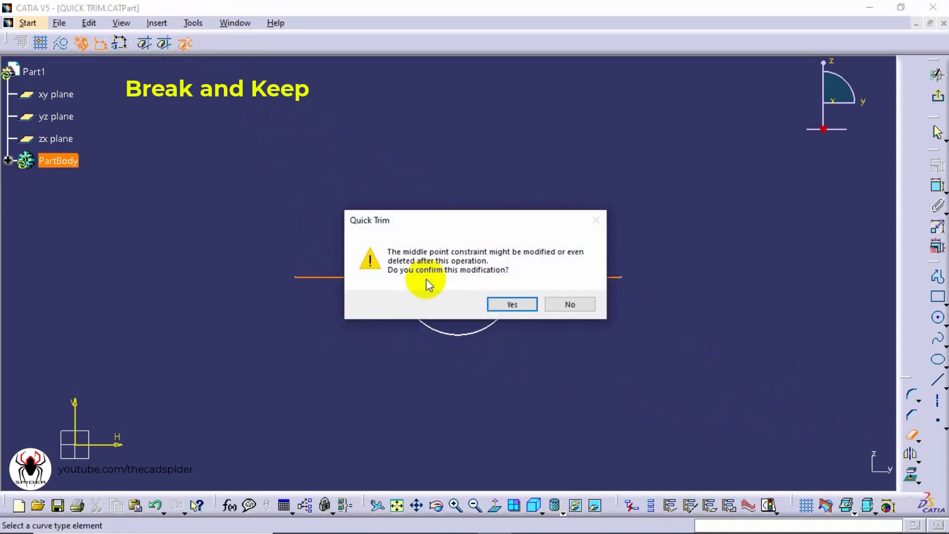
click(512, 304)
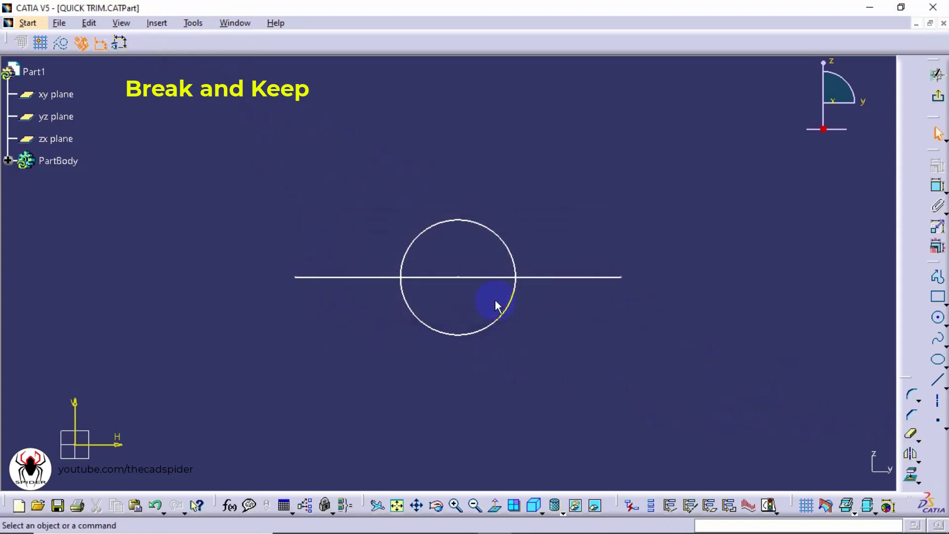
click(489, 278)
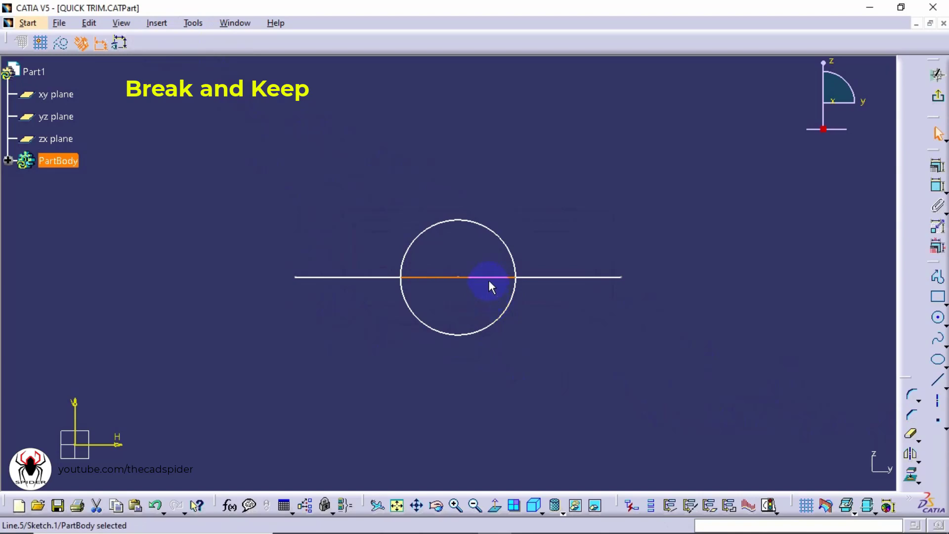
key(Escape)
click(551, 278)
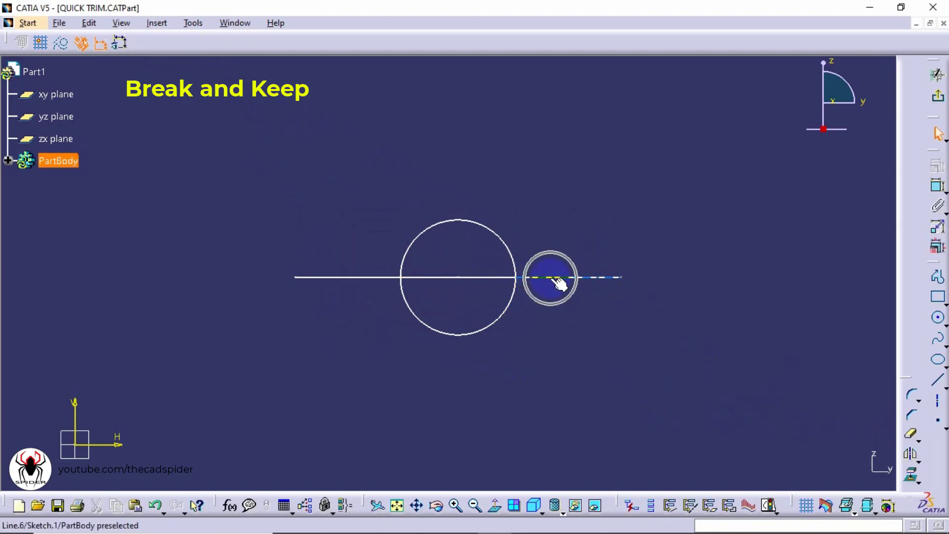
click(519, 305)
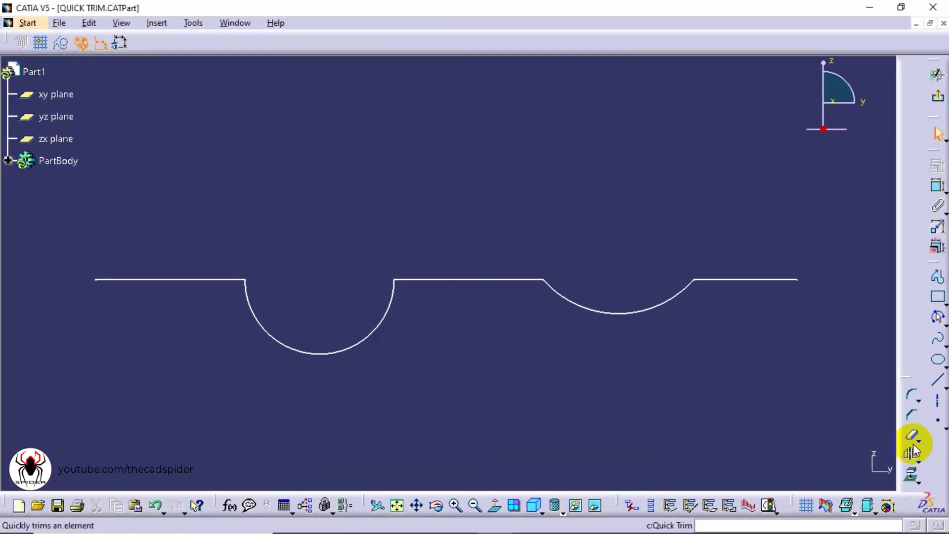
Close the left semicircular arc and the right shallow arc into full circles with Close Arc
click(918, 442)
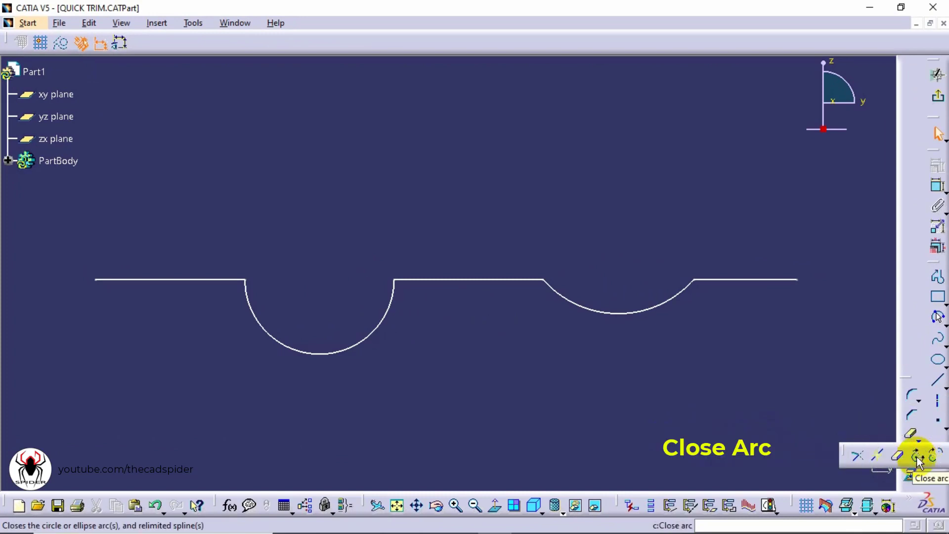
click(917, 454)
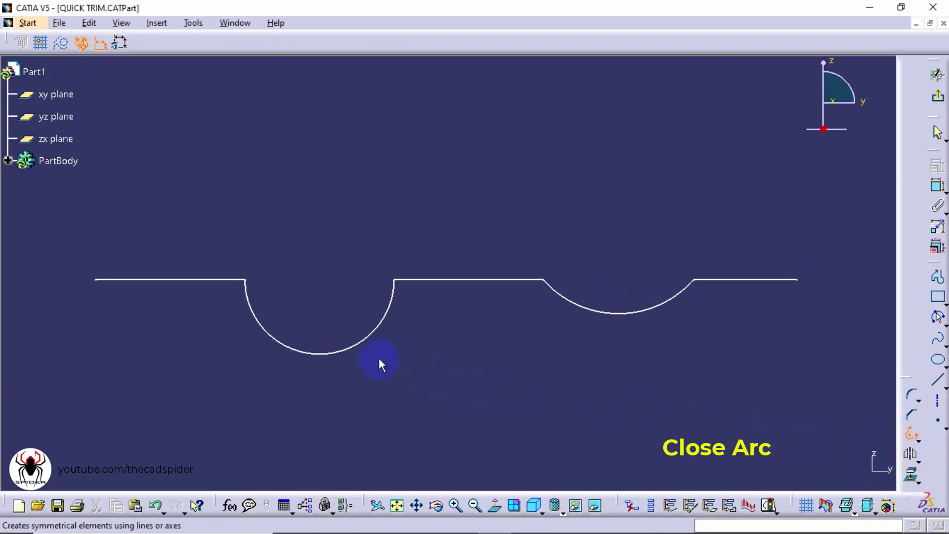
click(357, 344)
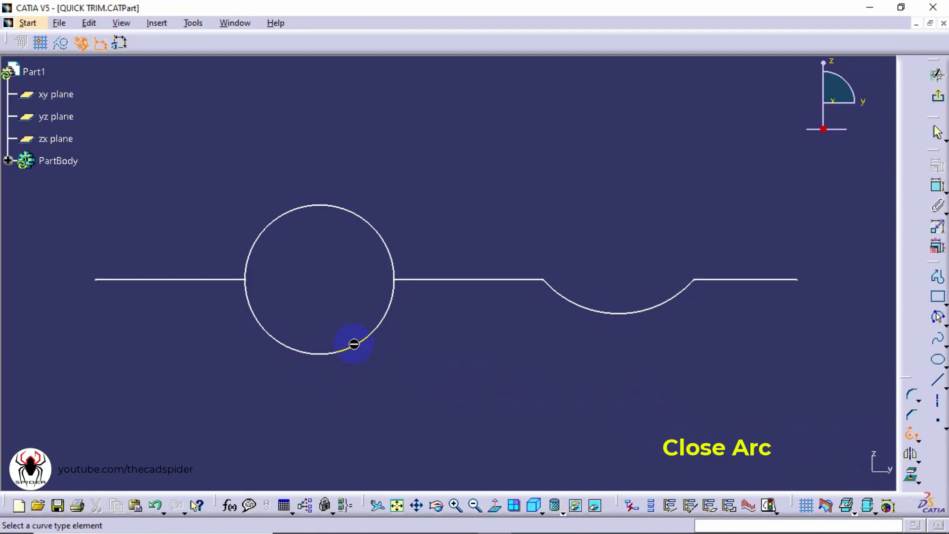
click(599, 311)
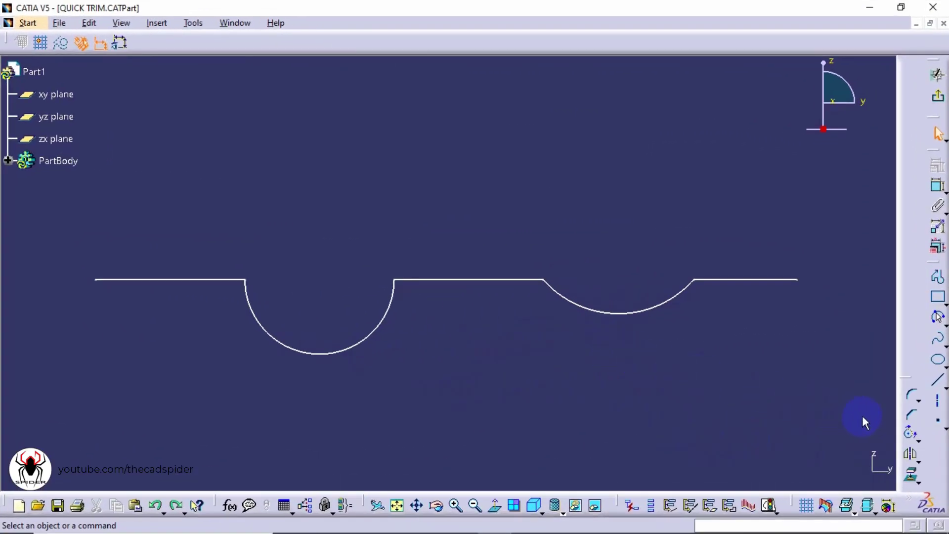
Replace the left semicircular arc and the right shallow arc with their complementary upper arcs using Complement
click(920, 441)
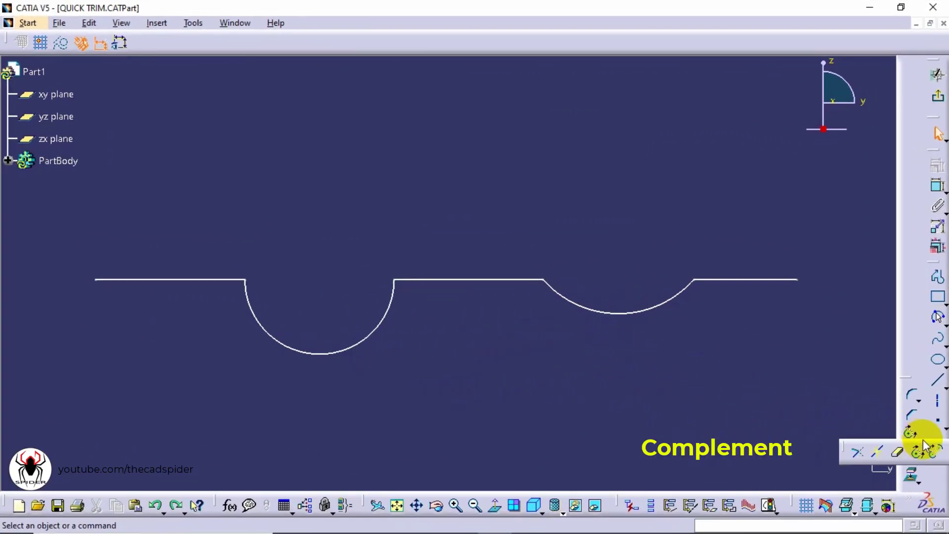
click(935, 456)
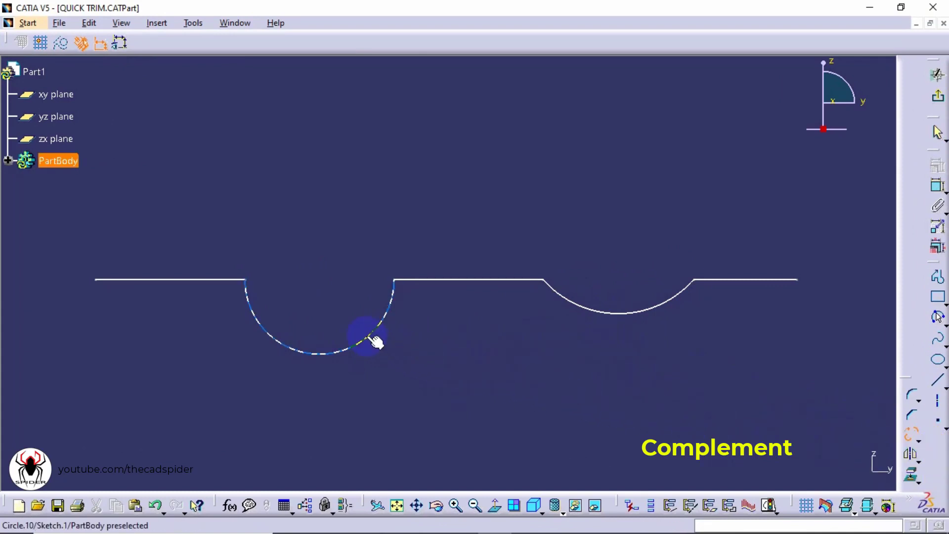
click(366, 337)
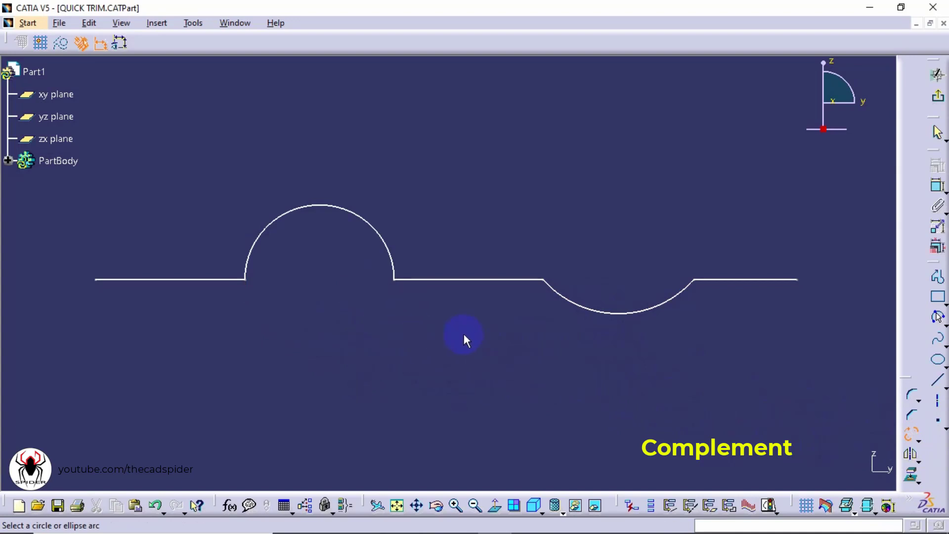
click(615, 315)
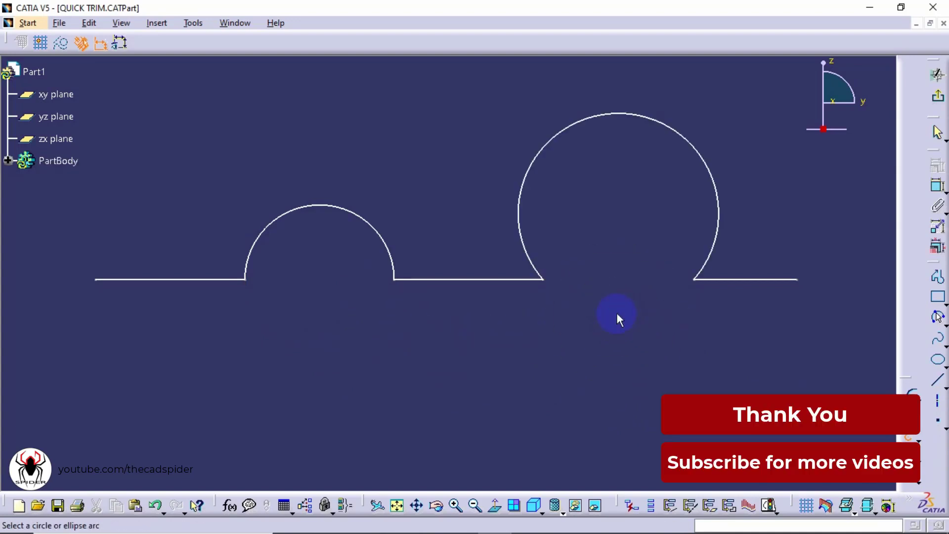
click(713, 256)
click(673, 298)
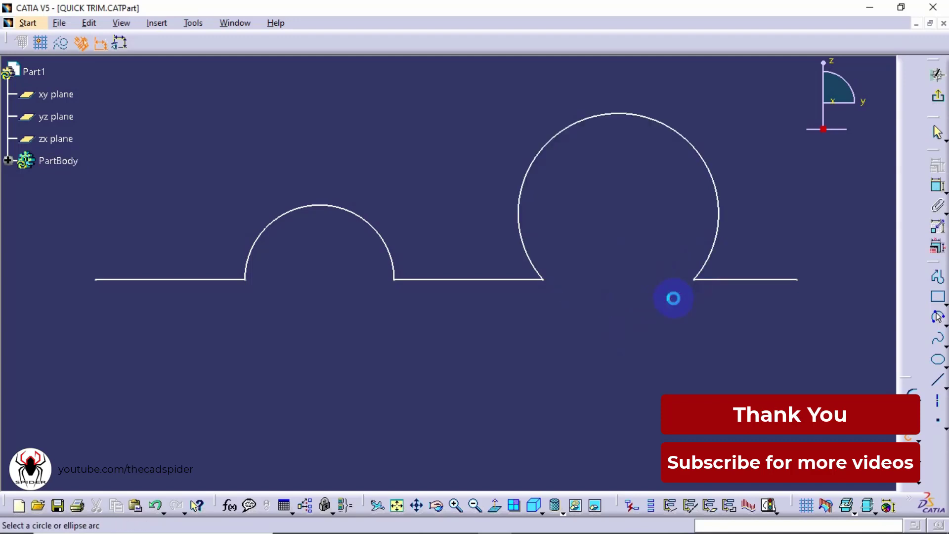